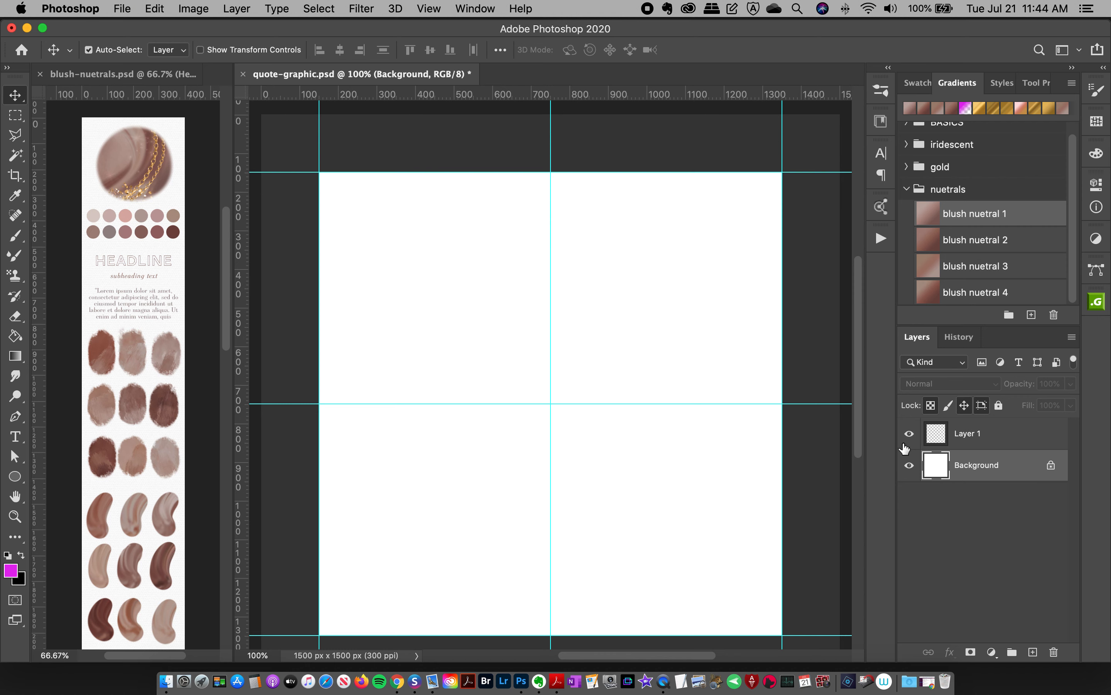
Toggle Layer 1's visibility to compare the canvas with and without its dark border.
{"action": "left_click", "coordinate": [908, 437]}
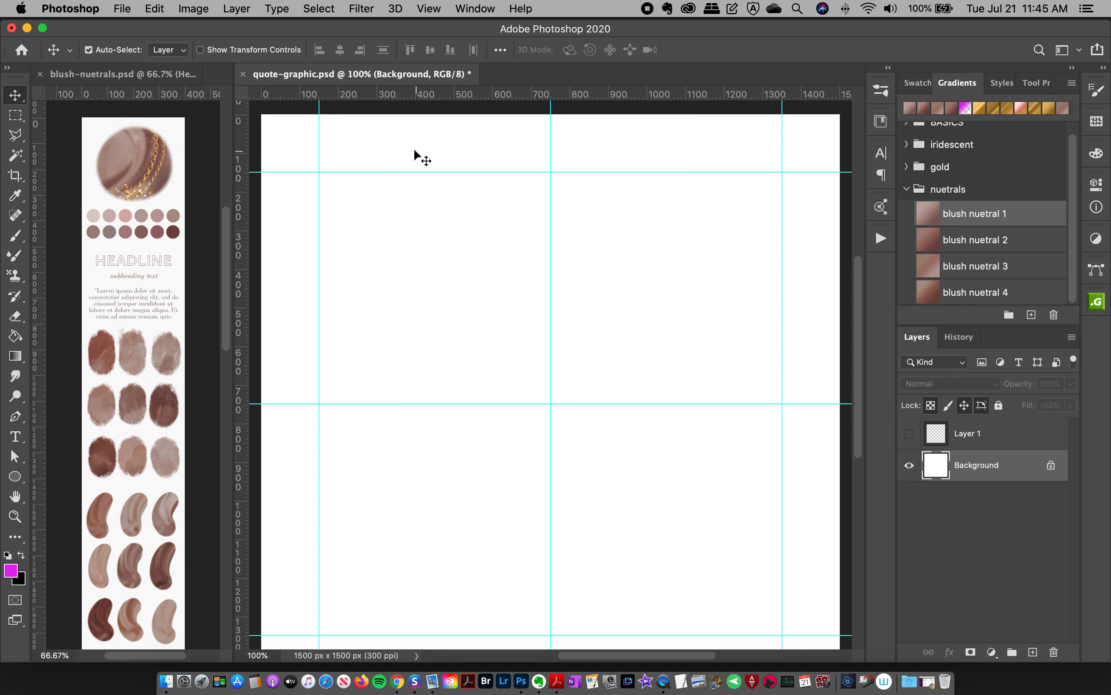
{"action": "left_click", "coordinate": [909, 433]}
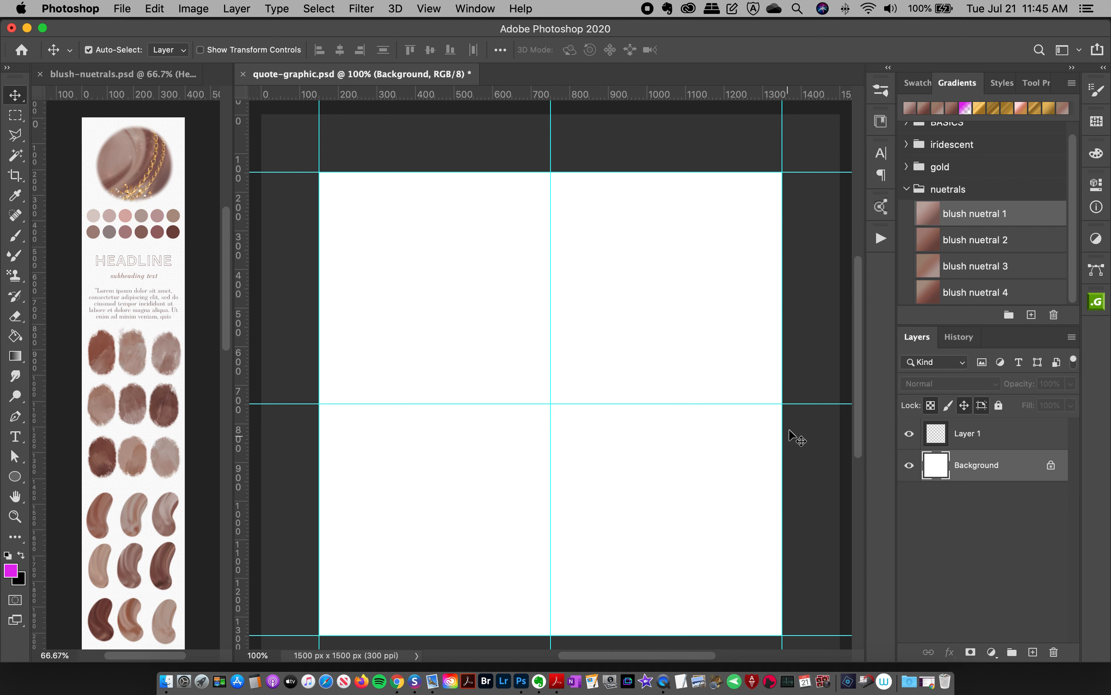
{"action": "left_click", "coordinate": [909, 434]}
{"action": "left_click", "coordinate": [909, 434]}
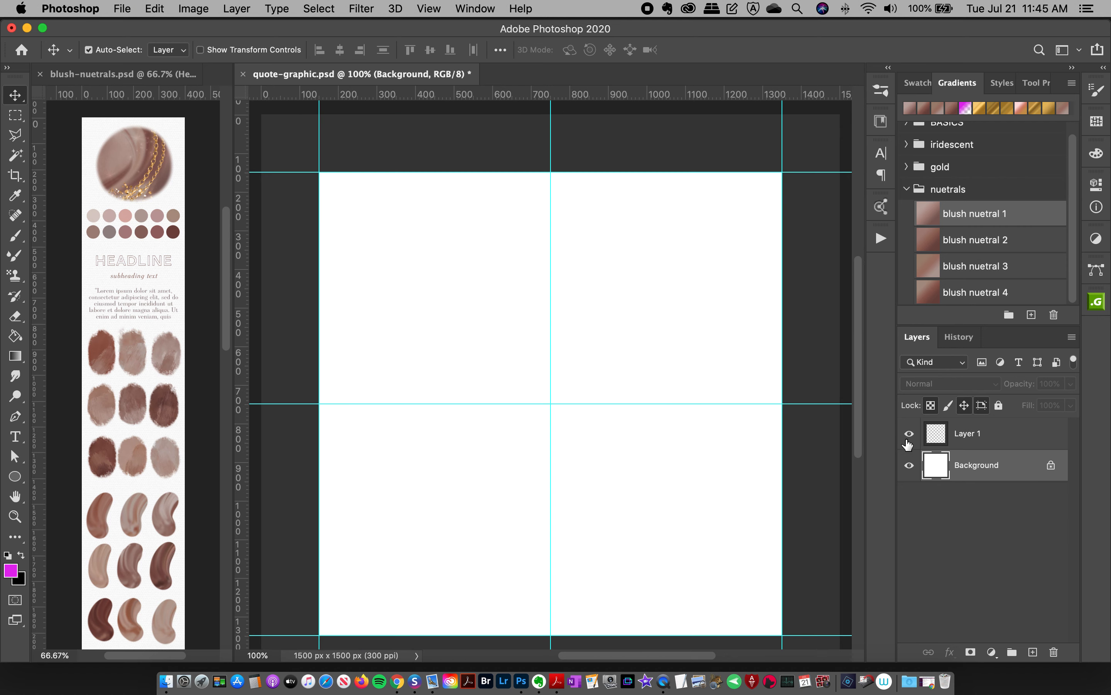
{"action": "left_click", "coordinate": [970, 444]}
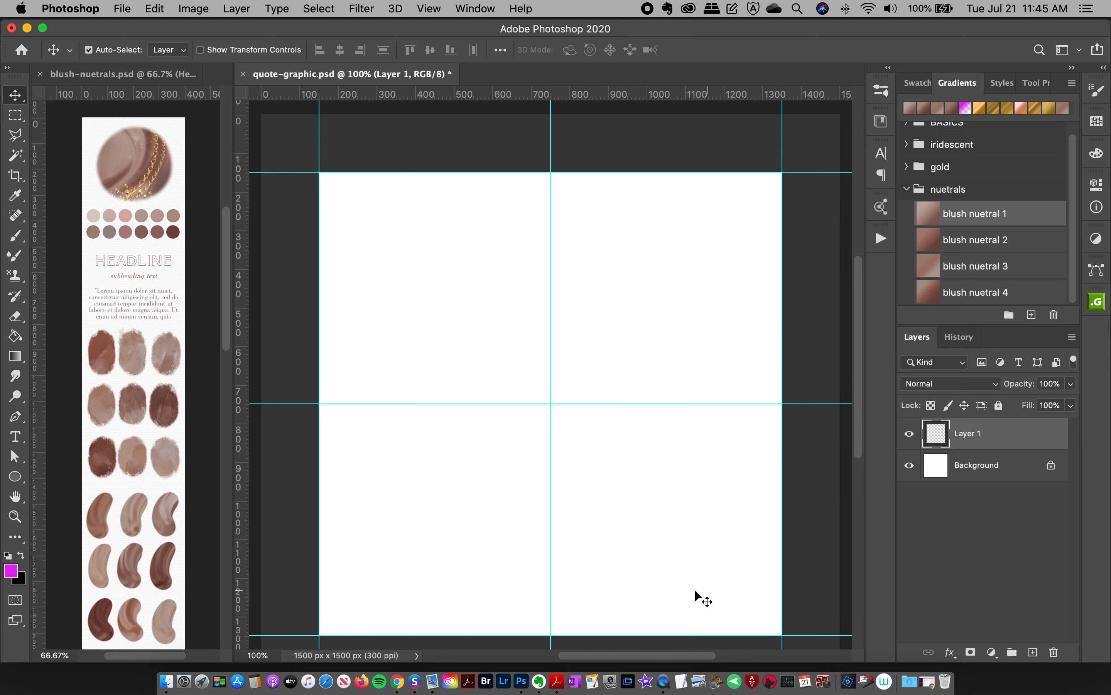
{"action": "left_click", "coordinate": [909, 434]}
{"action": "left_click", "coordinate": [909, 434]}
{"action": "left_click_drag", "start_coordinate": [859, 386], "coordinate": [857, 394]}
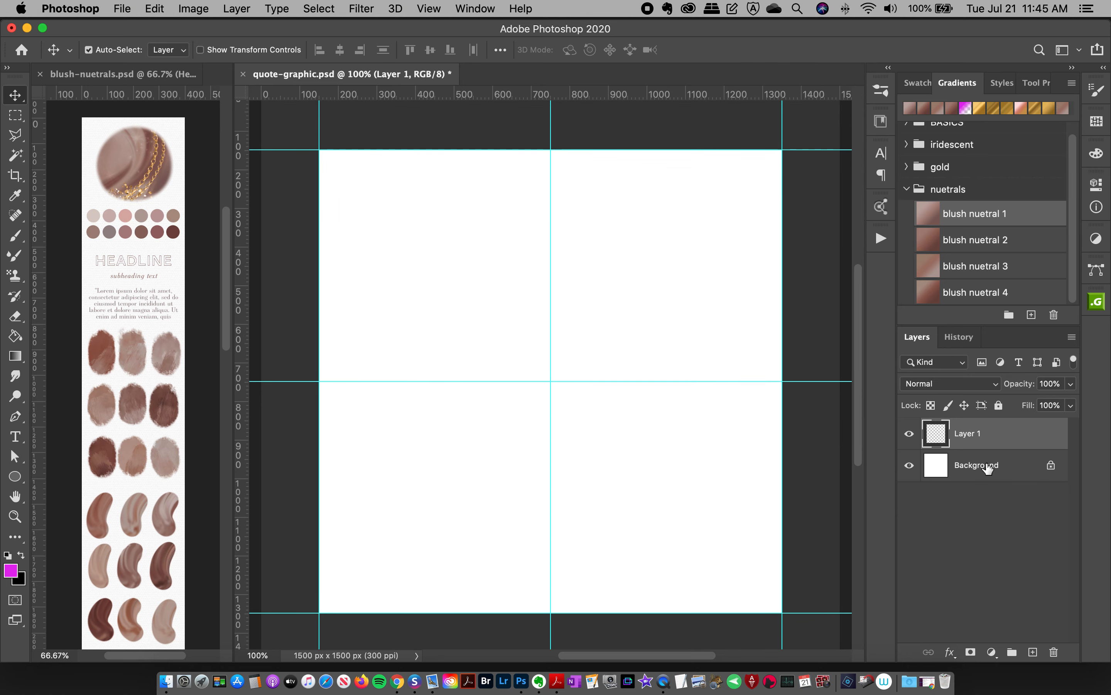
Add an empty layer above the Background and fill the canvas with the blush nuetral 3 gradient.
{"action": "left_click", "coordinate": [1005, 463]}
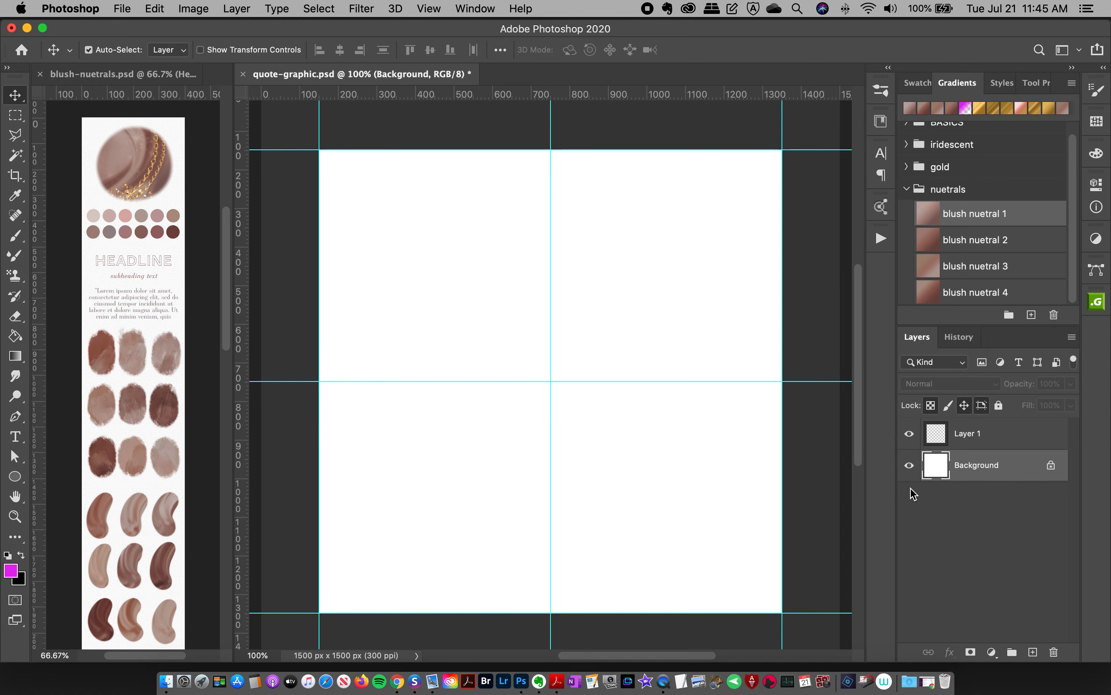
{"action": "left_click", "coordinate": [1033, 653]}
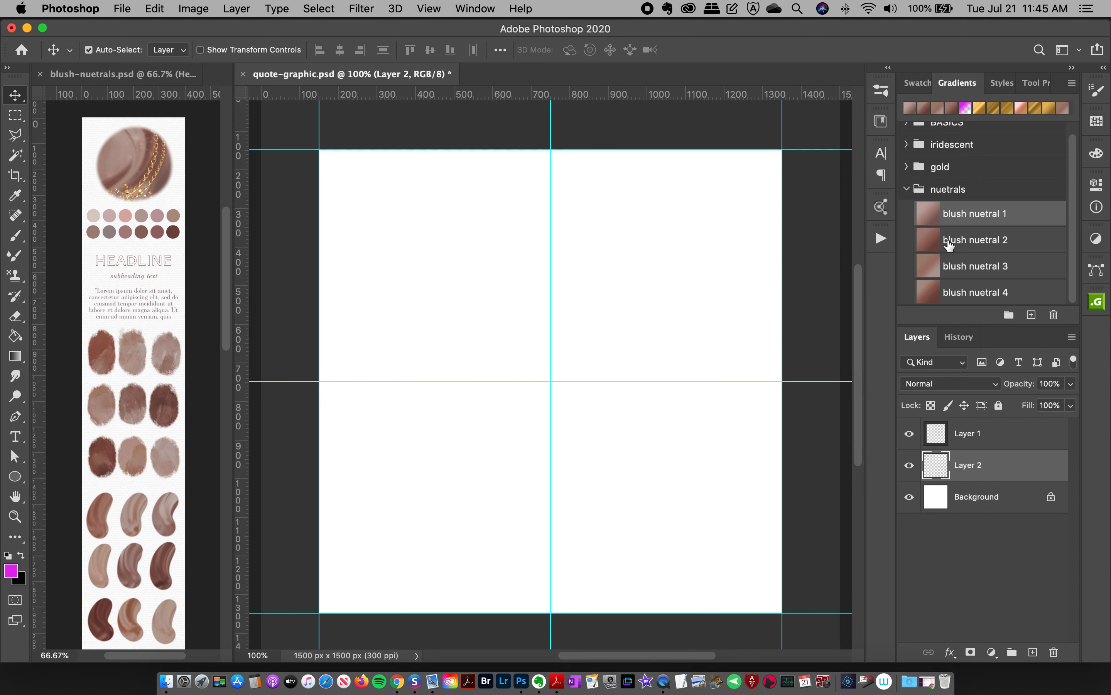
{"action": "left_click_drag", "start_coordinate": [961, 218], "coordinate": [531, 275]}
{"action": "left_click_drag", "start_coordinate": [965, 237], "coordinate": [708, 351]}
{"action": "left_click_drag", "start_coordinate": [955, 269], "coordinate": [601, 343]}
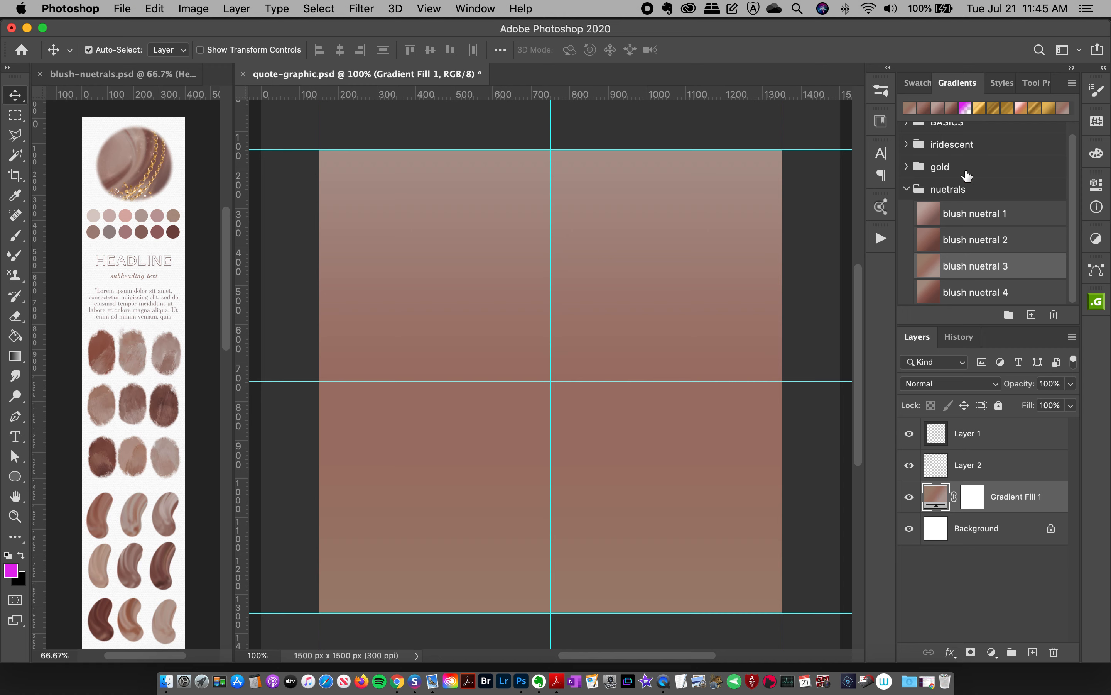
Look over the colour swatches, text samples and brush palette in the blush-nuetrals document.
{"action": "left_click", "coordinate": [205, 74]}
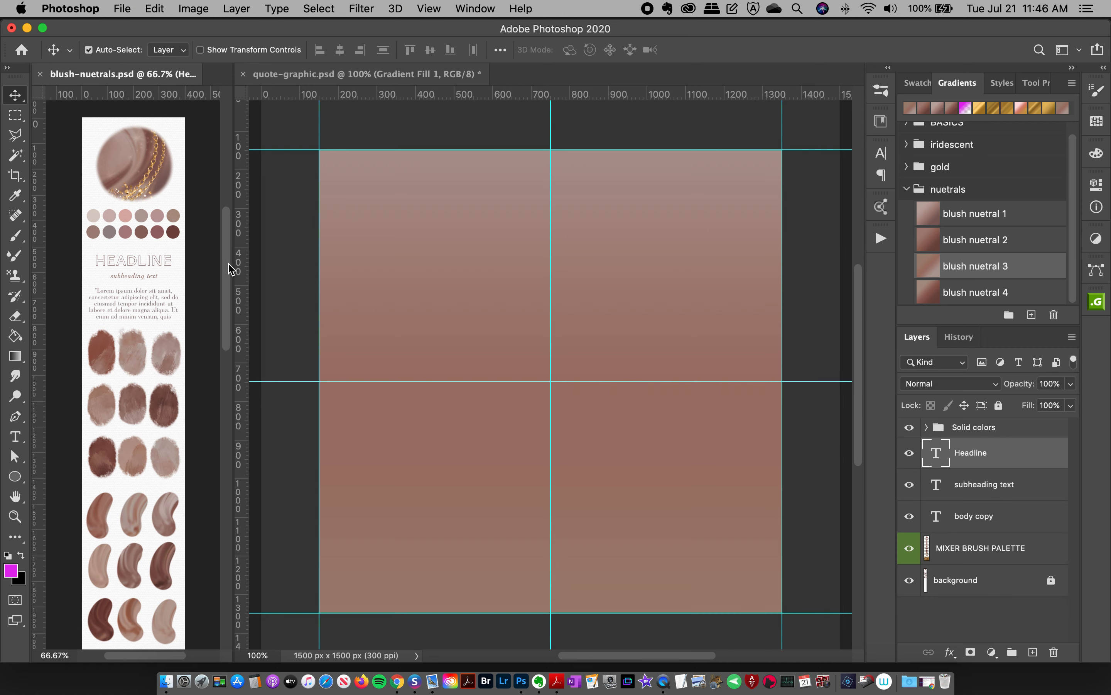
{"action": "scroll", "coordinate": [230, 270], "scroll_direction": "up", "scroll_amount": 2}
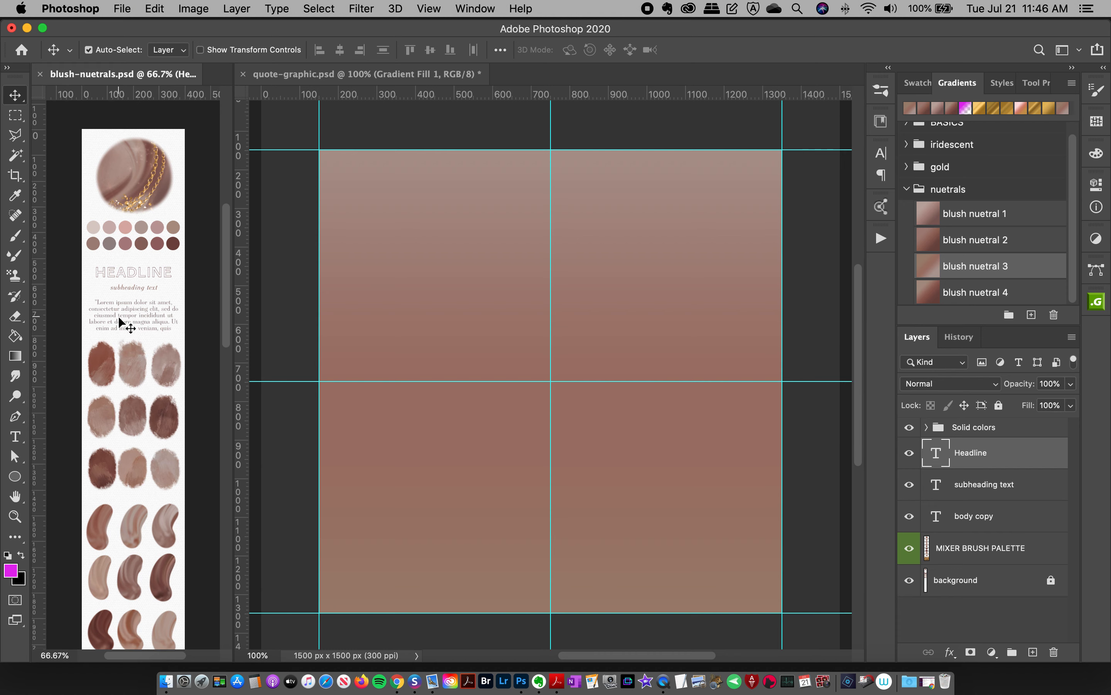
{"action": "scroll", "coordinate": [137, 658], "scroll_direction": "left", "scroll_amount": 2}
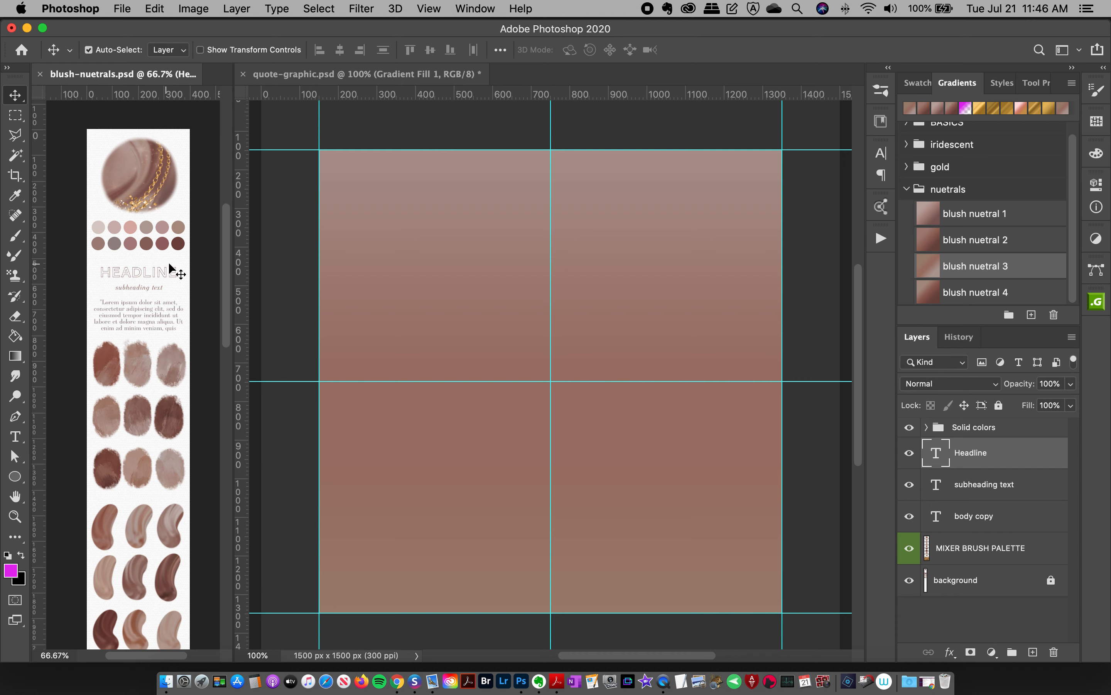
{"action": "scroll", "coordinate": [228, 301], "scroll_direction": "down", "scroll_amount": 2}
{"action": "scroll", "coordinate": [228, 301], "scroll_direction": "down", "scroll_amount": 10}
{"action": "scroll", "coordinate": [223, 368], "scroll_direction": "up", "scroll_amount": 9}
{"action": "scroll", "coordinate": [228, 292], "scroll_direction": "up", "scroll_amount": 6}
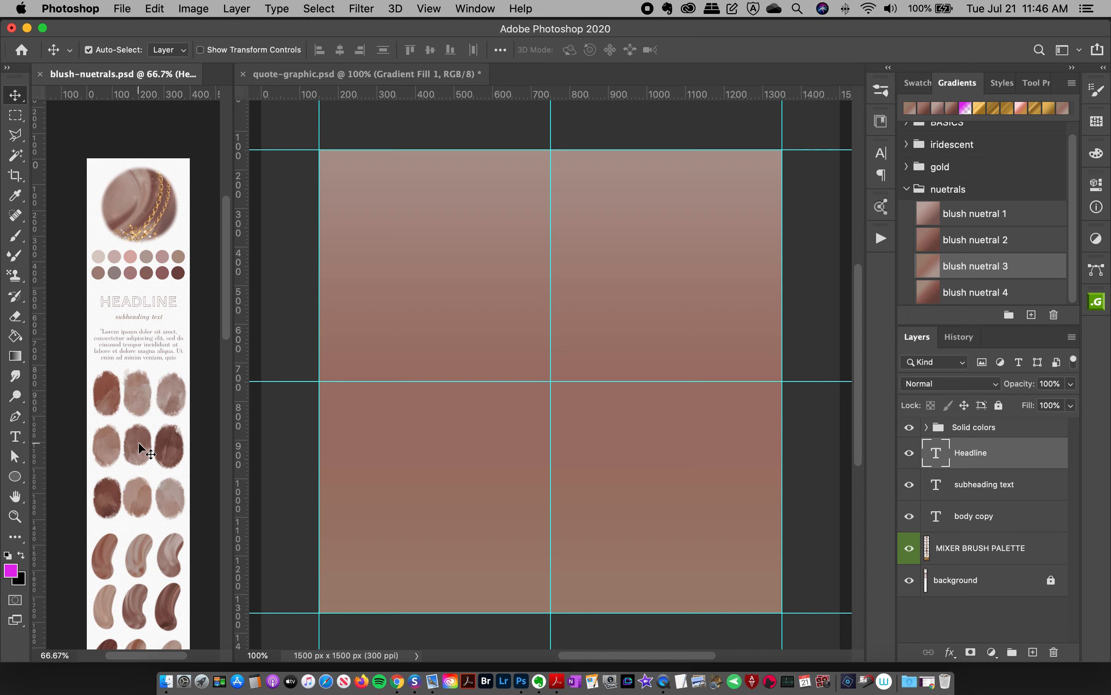
Copy the Headline text layer from blush-nuetrals into the quote graphic, near the canvas centre.
{"action": "double_click", "coordinate": [125, 302]}
{"action": "left_click", "coordinate": [16, 95]}
{"action": "left_click_drag", "start_coordinate": [131, 303], "coordinate": [551, 357]}
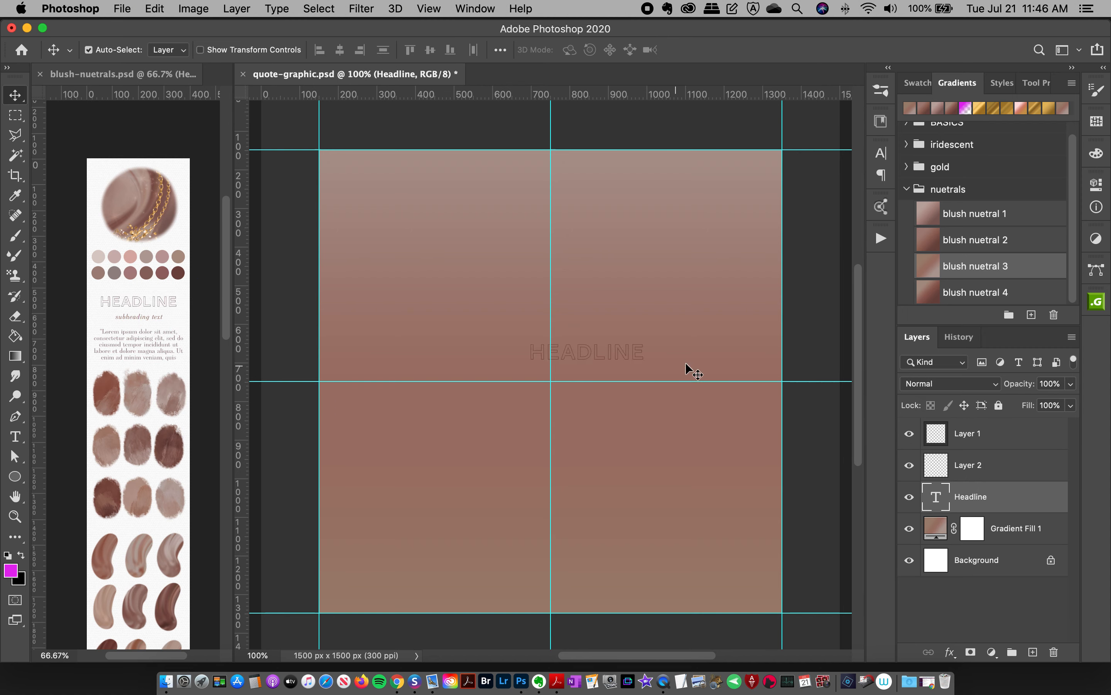
Change the headline's text colour to the pale blush f4e9e6, starting from a tone sampled in the background gradient.
{"action": "left_click", "coordinate": [882, 155]}
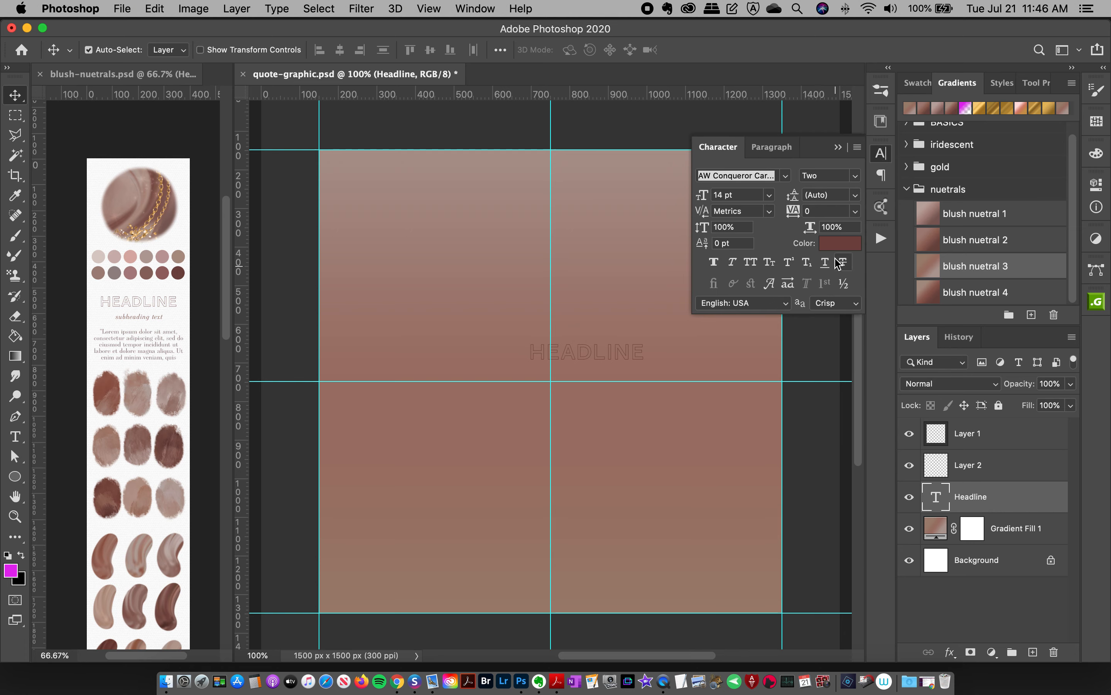
{"action": "left_click", "coordinate": [840, 244]}
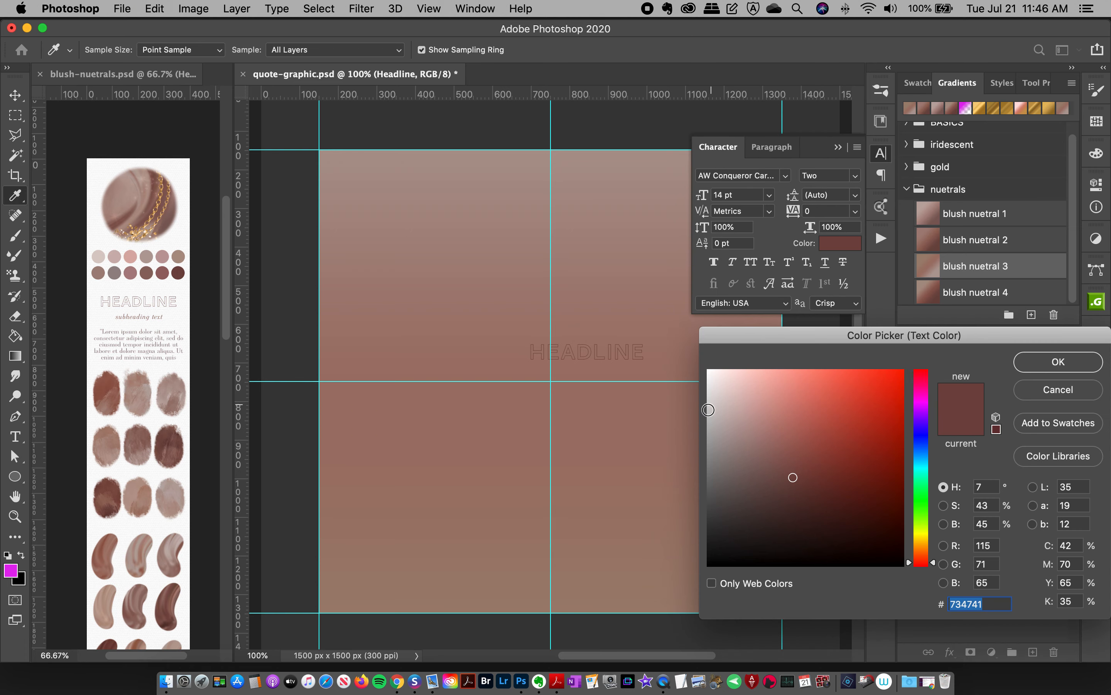
{"action": "left_click", "coordinate": [396, 164]}
{"action": "left_click", "coordinate": [595, 181]}
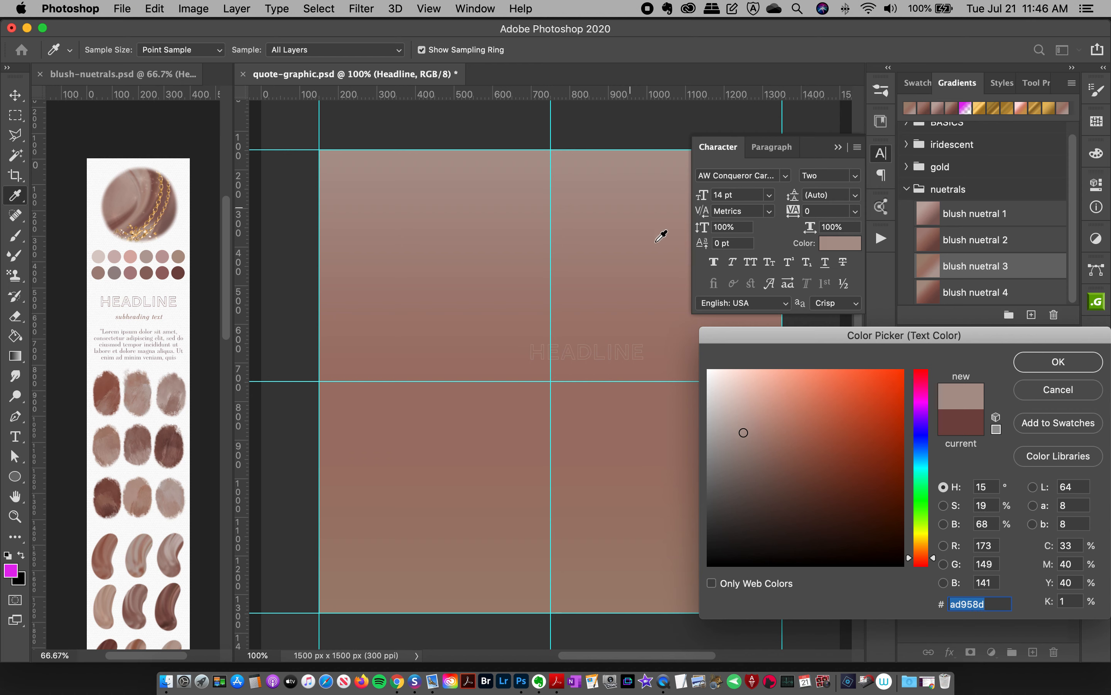
{"action": "left_click", "coordinate": [726, 387]}
{"action": "left_click", "coordinate": [721, 382]}
{"action": "left_click", "coordinate": [718, 377]}
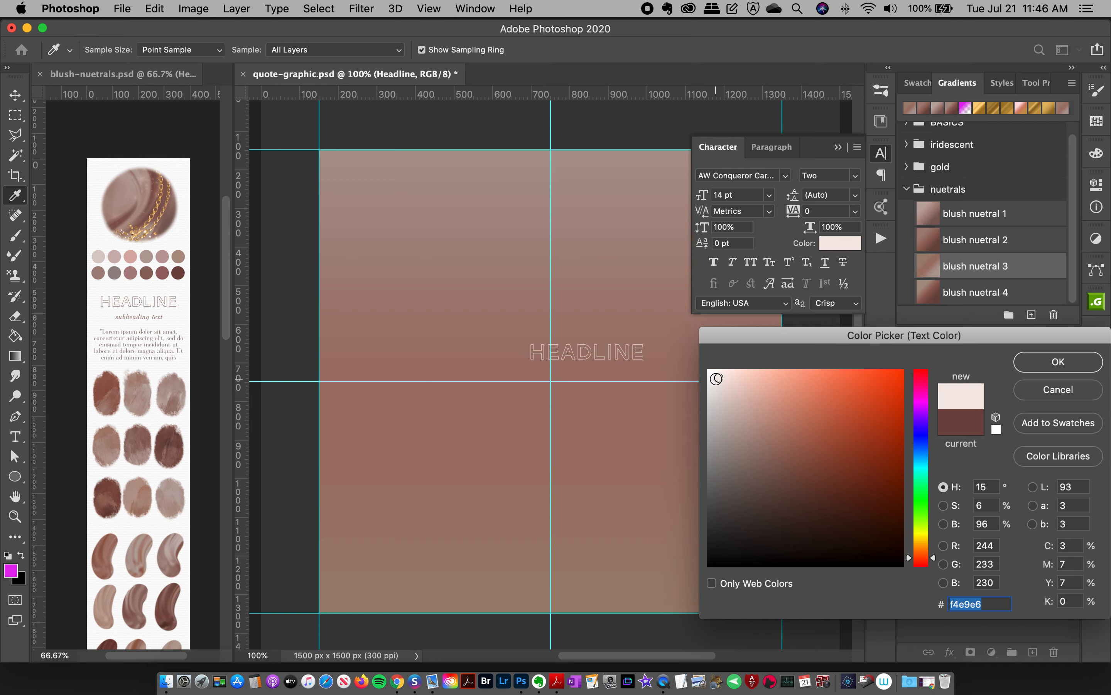
{"action": "left_click", "coordinate": [1058, 362]}
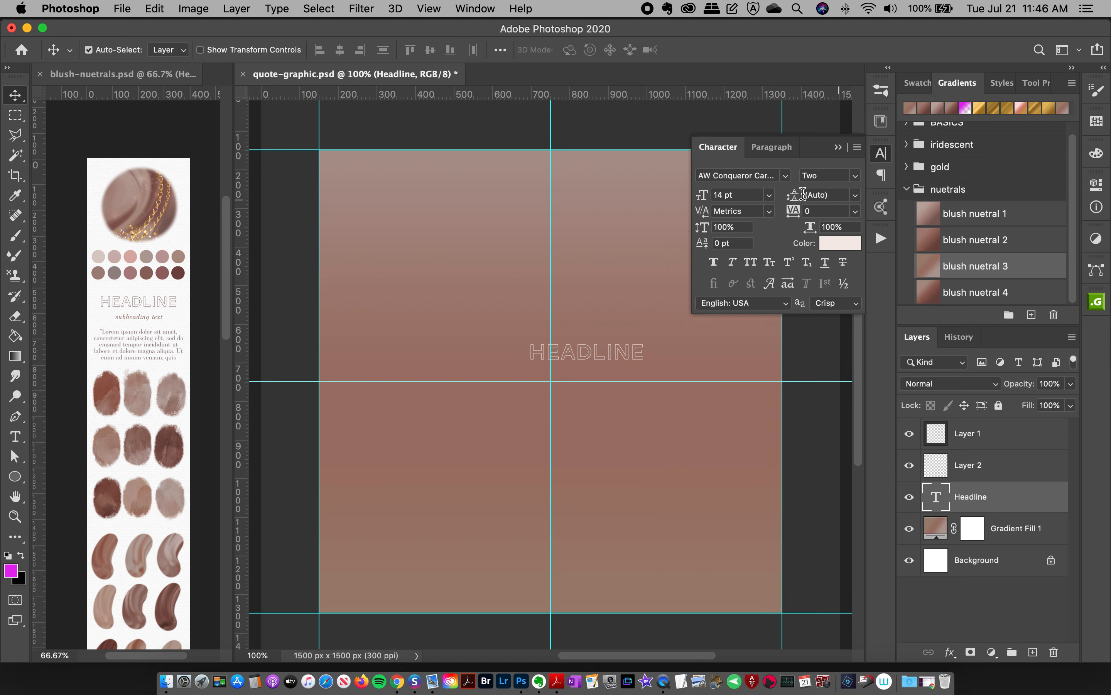
Set the headline's font size to 36 pt.
{"action": "left_click", "coordinate": [768, 194]}
{"action": "left_click", "coordinate": [736, 355]}
{"action": "left_click", "coordinate": [881, 153]}
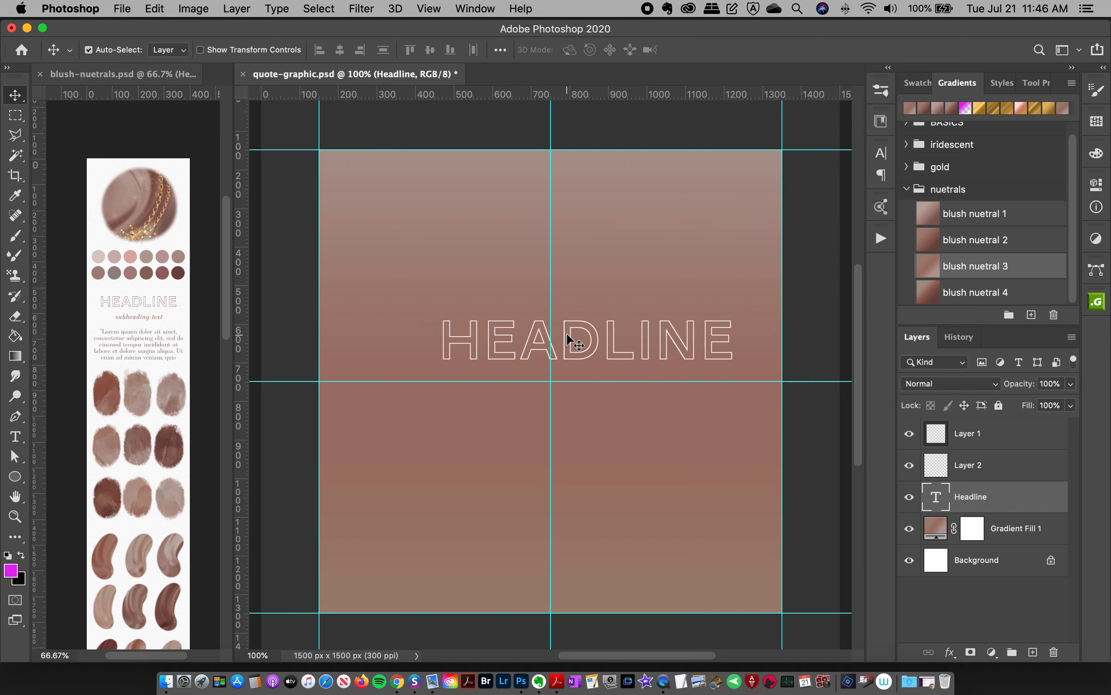
Replace the headline wording with "BE AFRAID" and centre it on the vertical guide, just above the middle horizontal guide.
{"action": "left_click", "coordinate": [24, 436]}
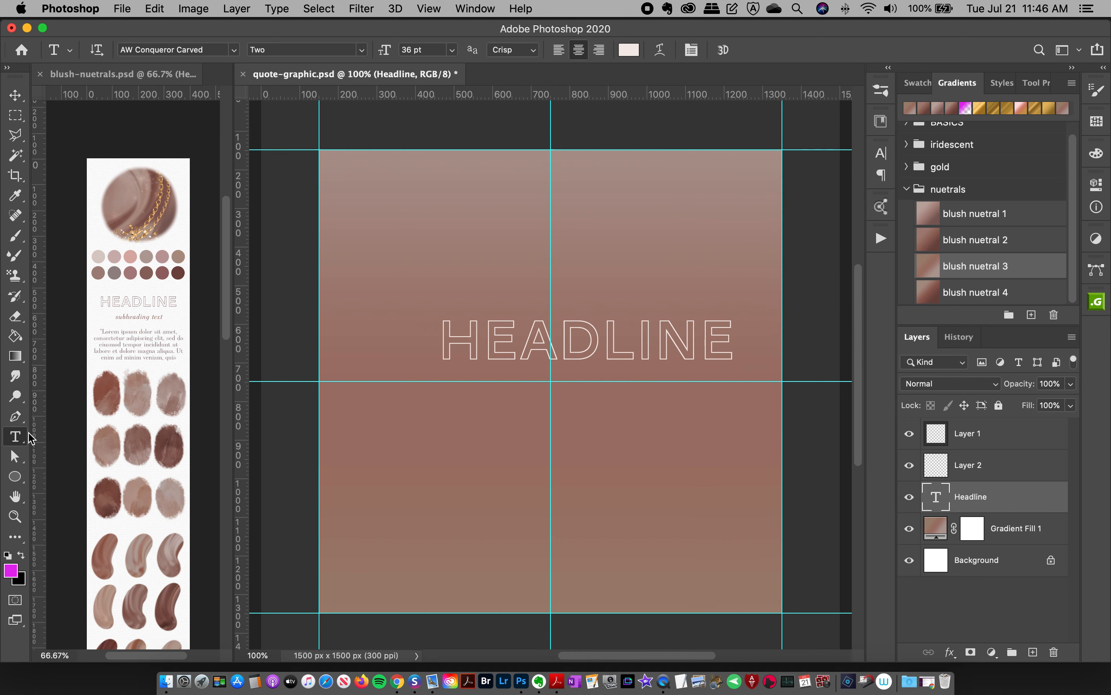
{"action": "double_click", "coordinate": [572, 343]}
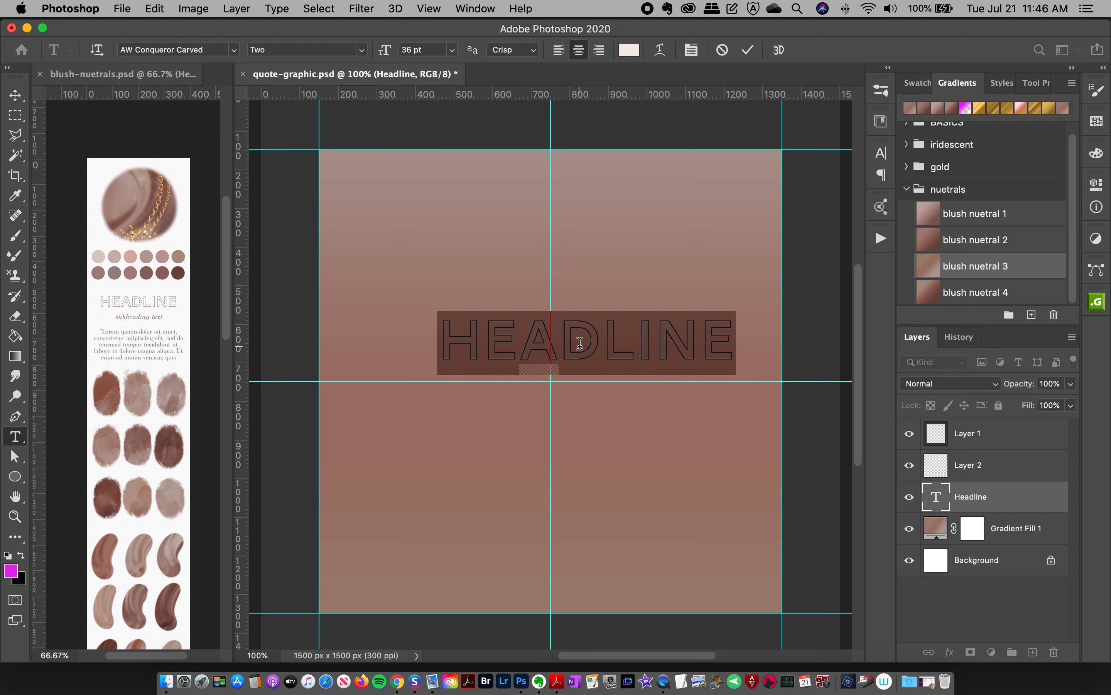
{"action": "type", "text": "BE"}
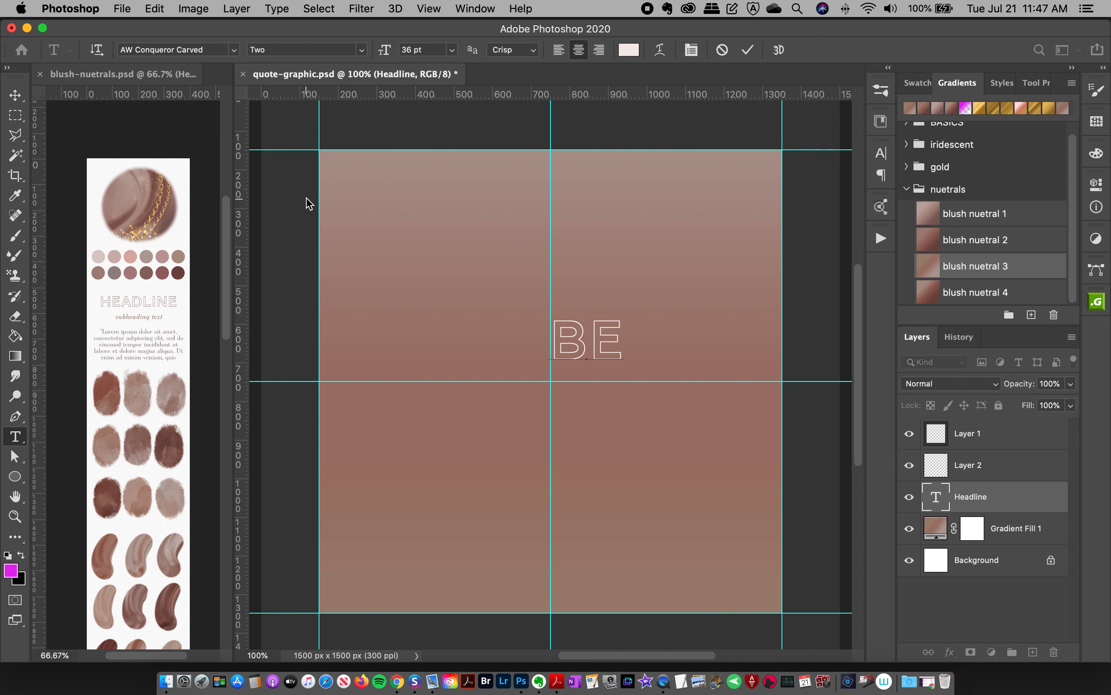
{"action": "type", "text": " AFRI"}
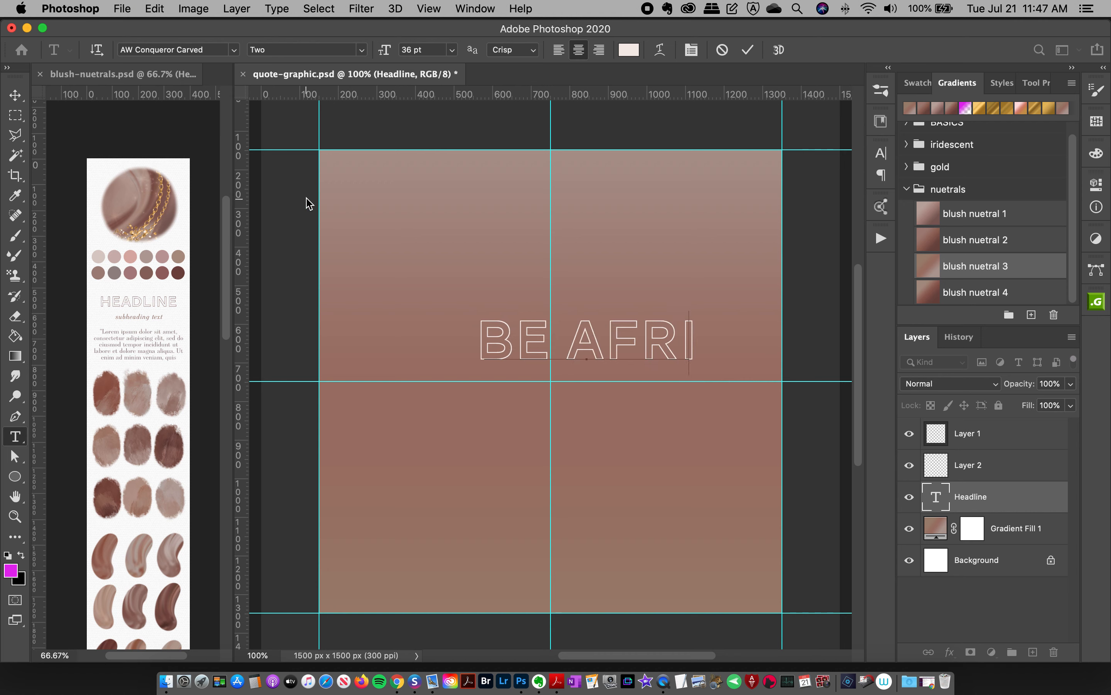
{"action": "key", "text": "BackSpace"}
{"action": "type", "text": "AID"}
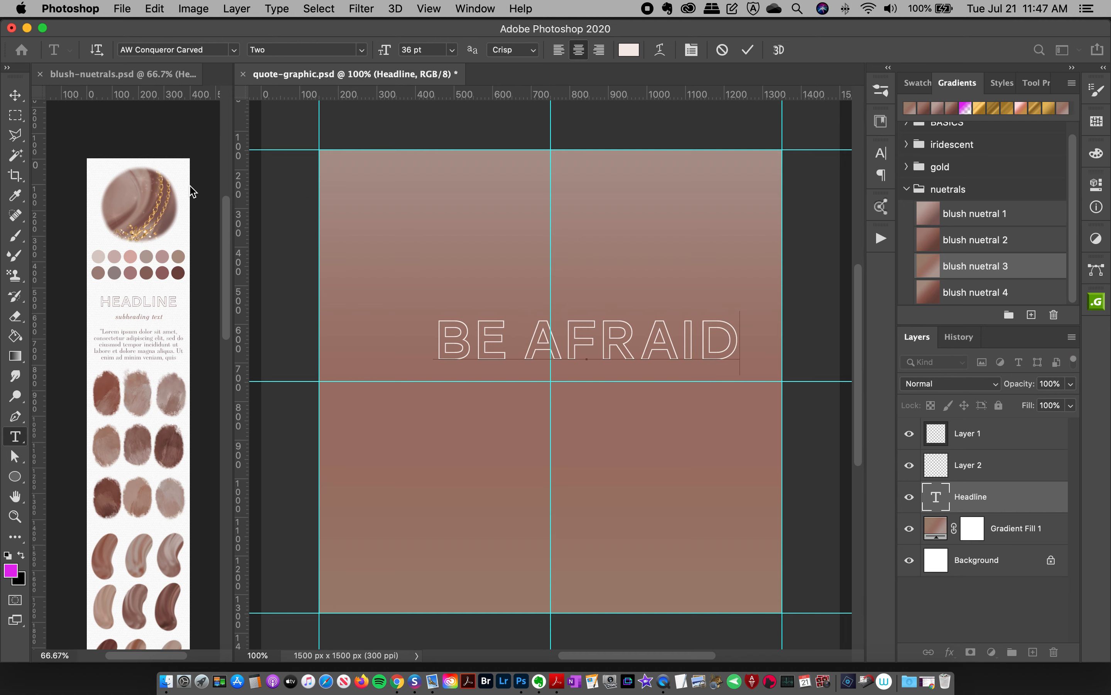
{"action": "left_click", "coordinate": [14, 97]}
{"action": "left_click_drag", "start_coordinate": [611, 342], "coordinate": [571, 357]}
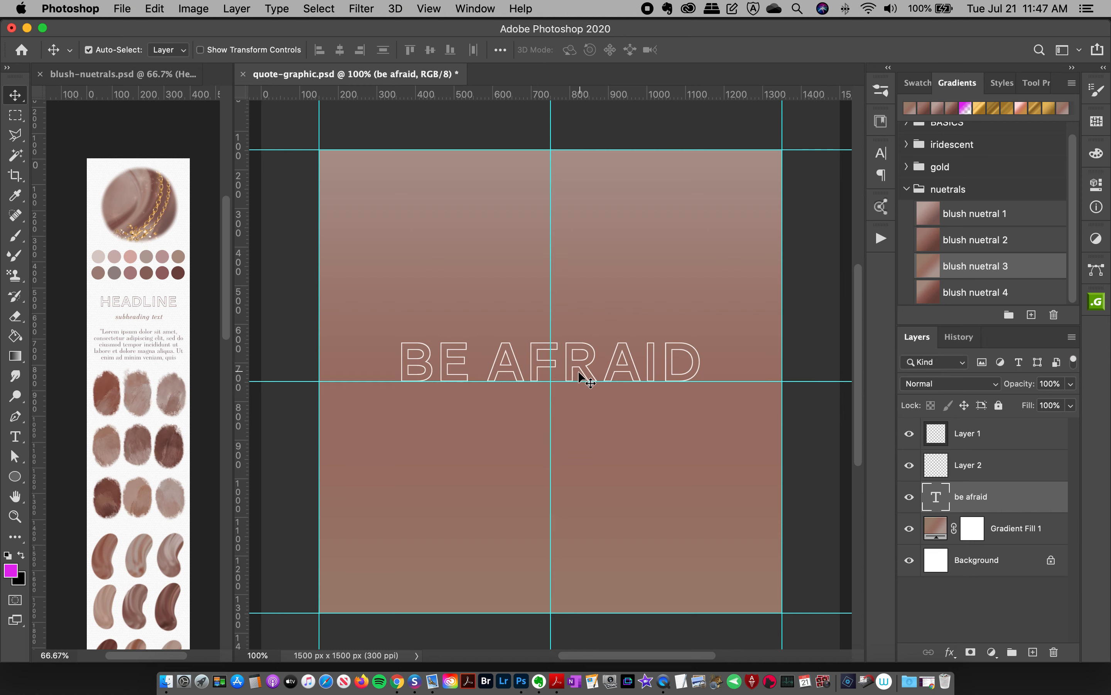
Copy the subheading text layer from blush-nuetrals into the quote graphic, below the BE AFRAID headline.
{"action": "left_click", "coordinate": [122, 302]}
{"action": "left_click", "coordinate": [134, 322]}
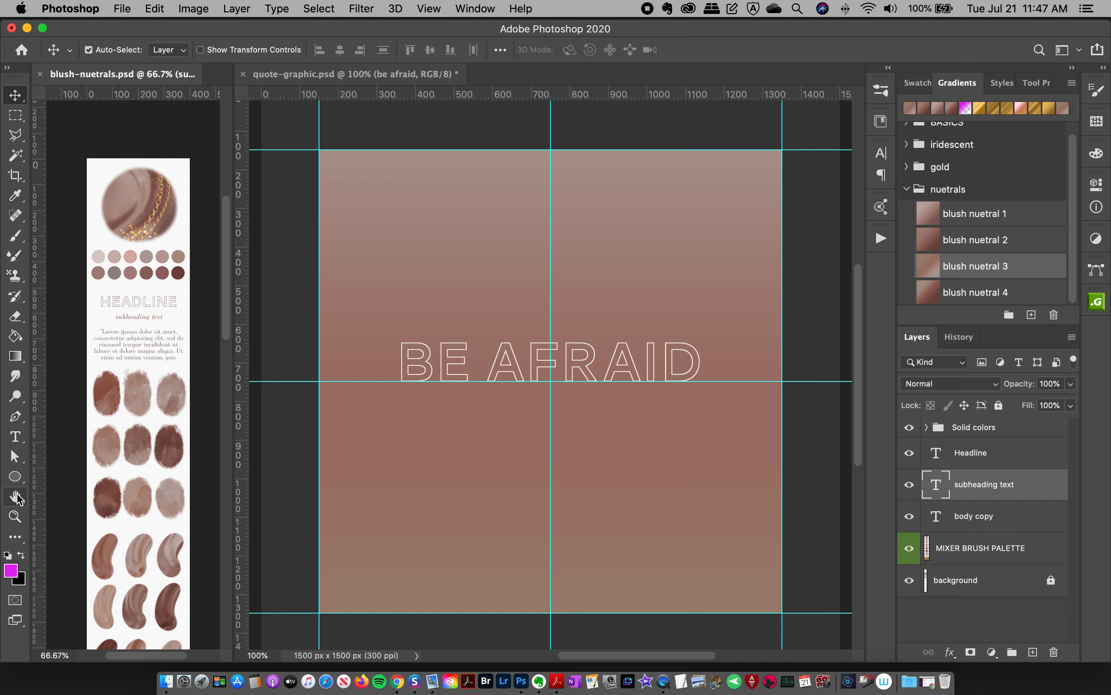
{"action": "left_click", "coordinate": [15, 516]}
{"action": "left_click", "coordinate": [117, 294]}
{"action": "left_click", "coordinate": [146, 326]}
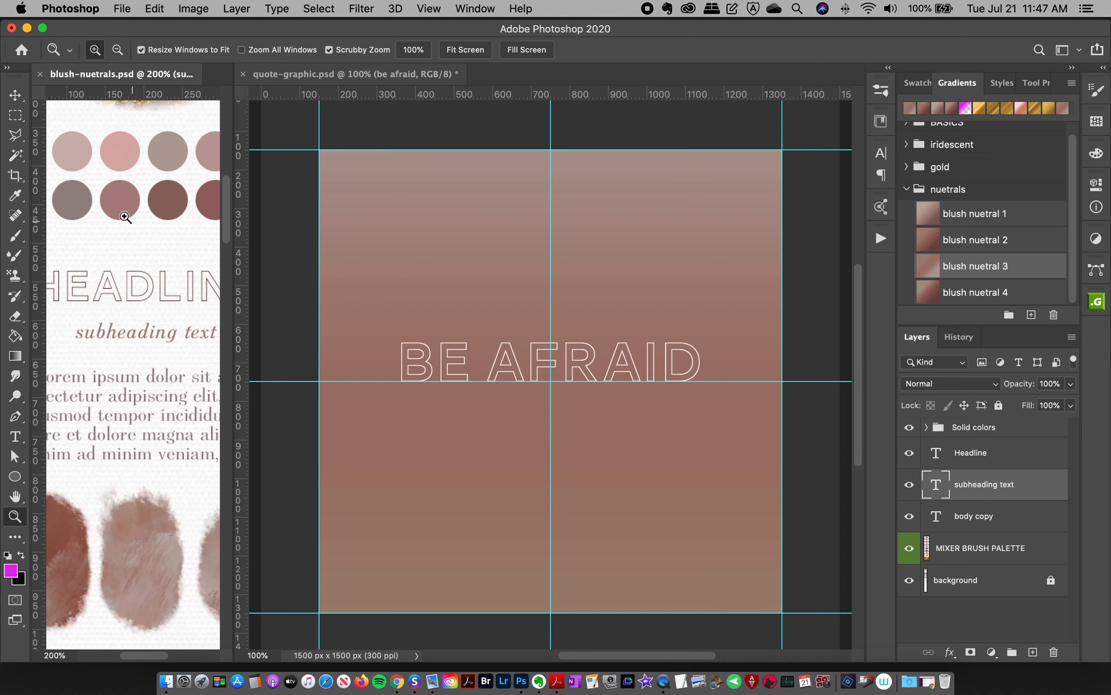
{"action": "key", "text": "v"}
{"action": "left_click_drag", "start_coordinate": [117, 338], "coordinate": [566, 459]}
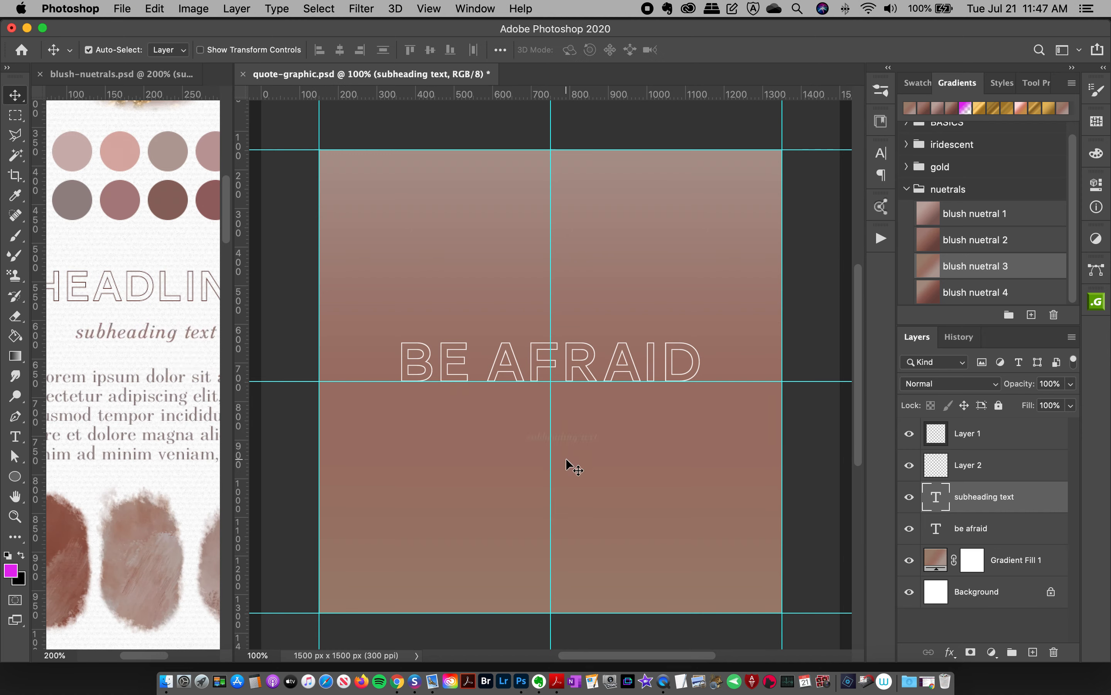
Change the subheading's text colour to the pale blush f0e1dd, starting from a tone sampled in the background gradient.
{"action": "left_click", "coordinate": [881, 152]}
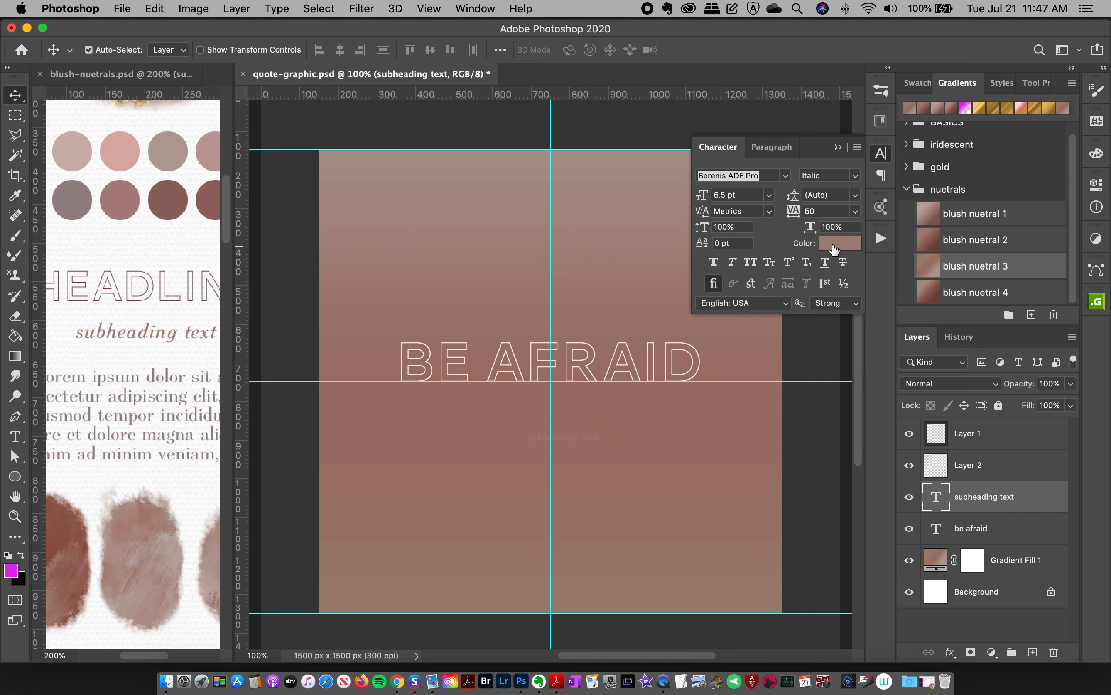
{"action": "left_click", "coordinate": [840, 243]}
{"action": "left_click", "coordinate": [599, 163]}
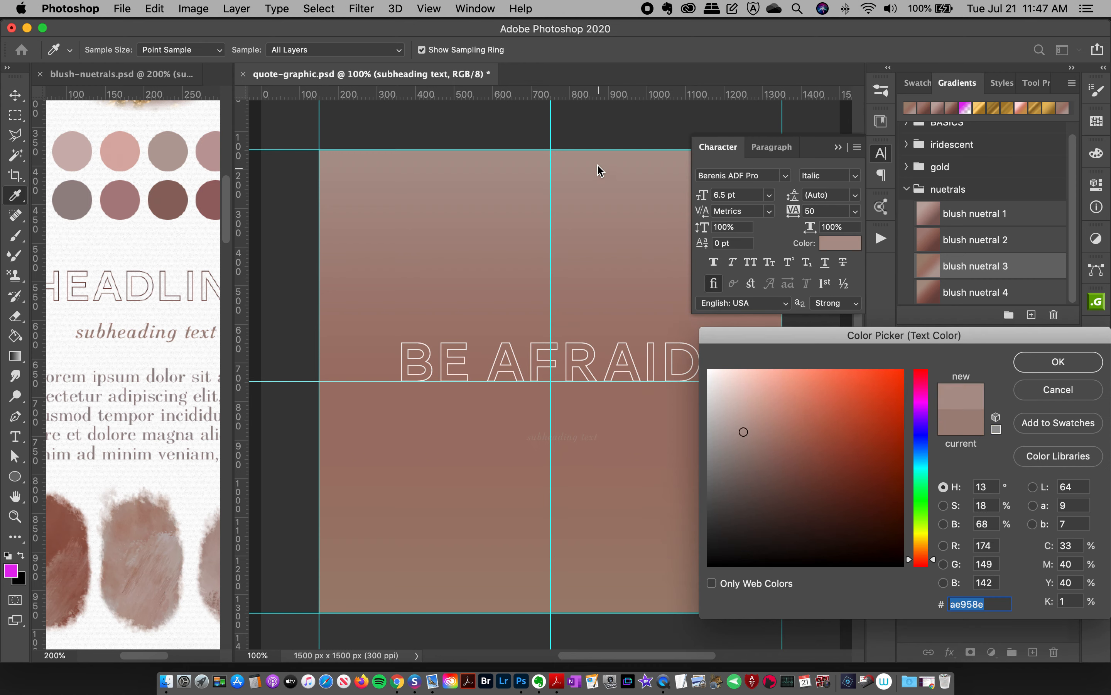
{"action": "left_click", "coordinate": [722, 380]}
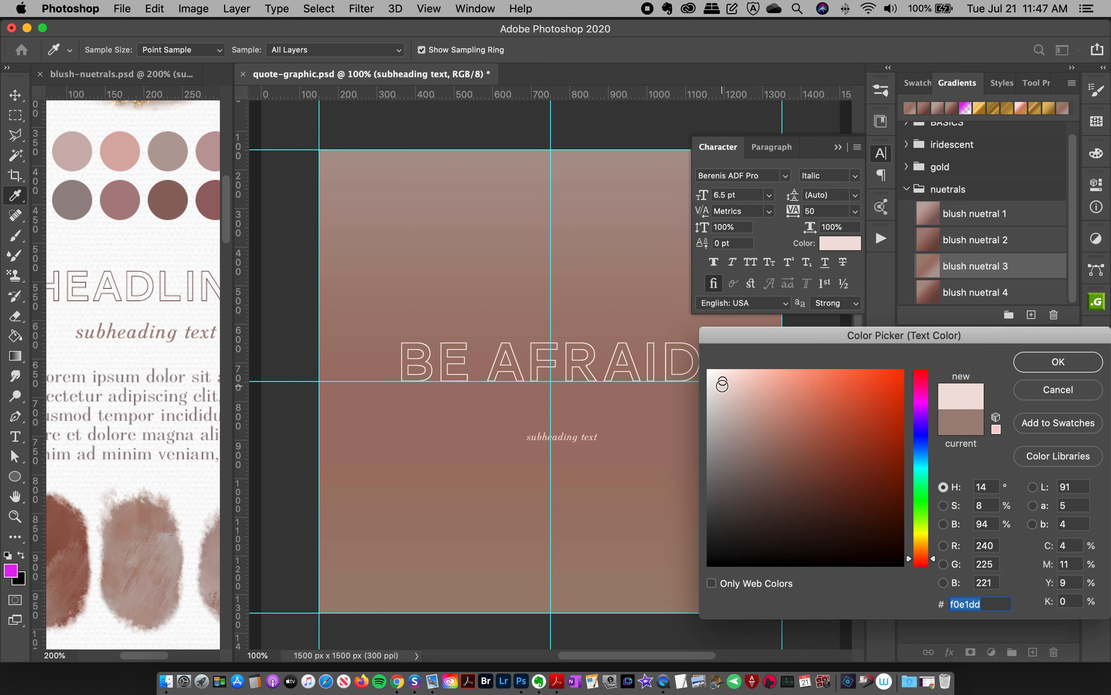
{"action": "left_click", "coordinate": [1031, 365]}
Set the subheading's font size to 14 pt.
{"action": "left_click", "coordinate": [771, 196]}
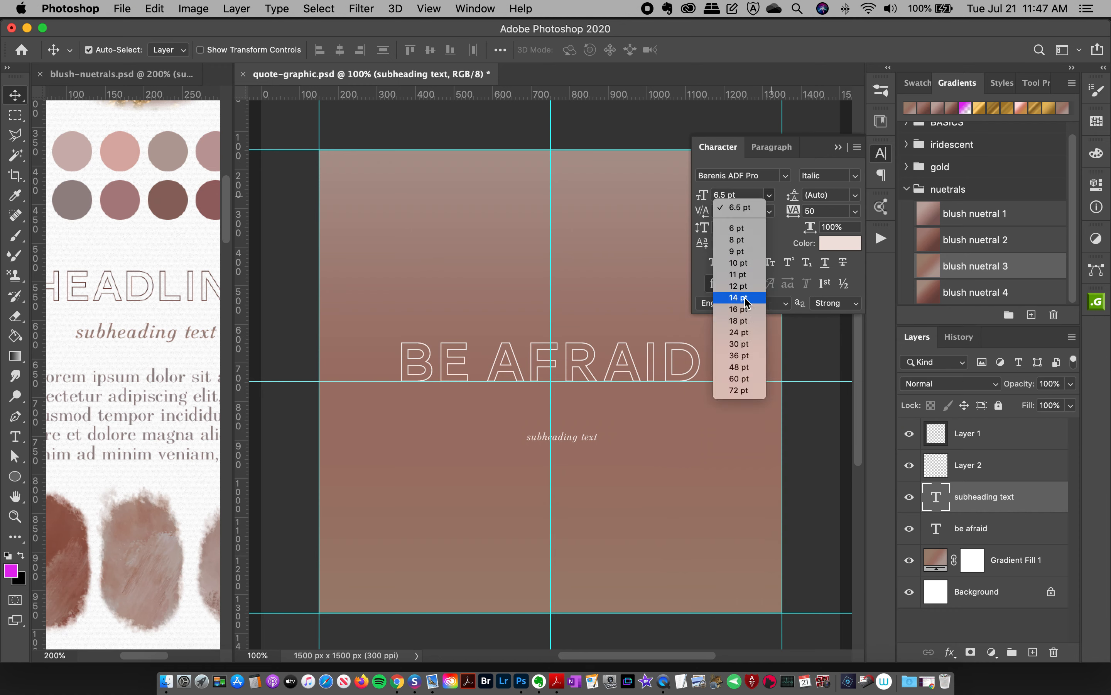
{"action": "left_click", "coordinate": [731, 297]}
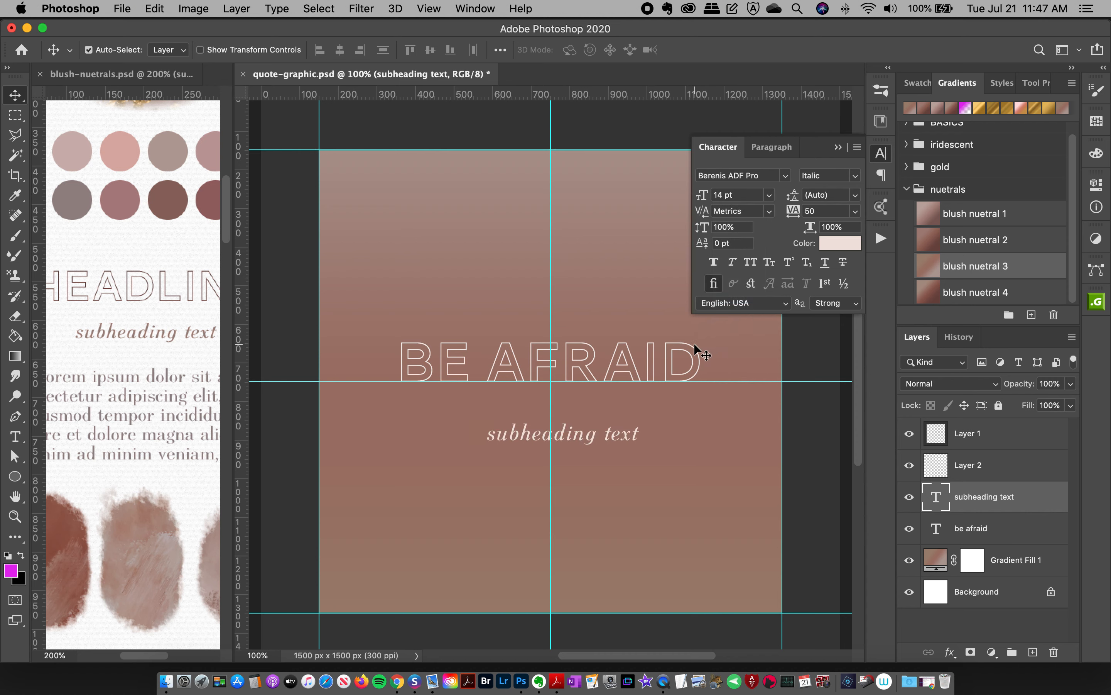
{"action": "left_click", "coordinate": [881, 154]}
Replace the subheading wording with "and do it anyway" and move the line up to sit just below the BE AFRAID headline.
{"action": "left_click", "coordinate": [15, 437]}
{"action": "triple_click", "coordinate": [579, 436]}
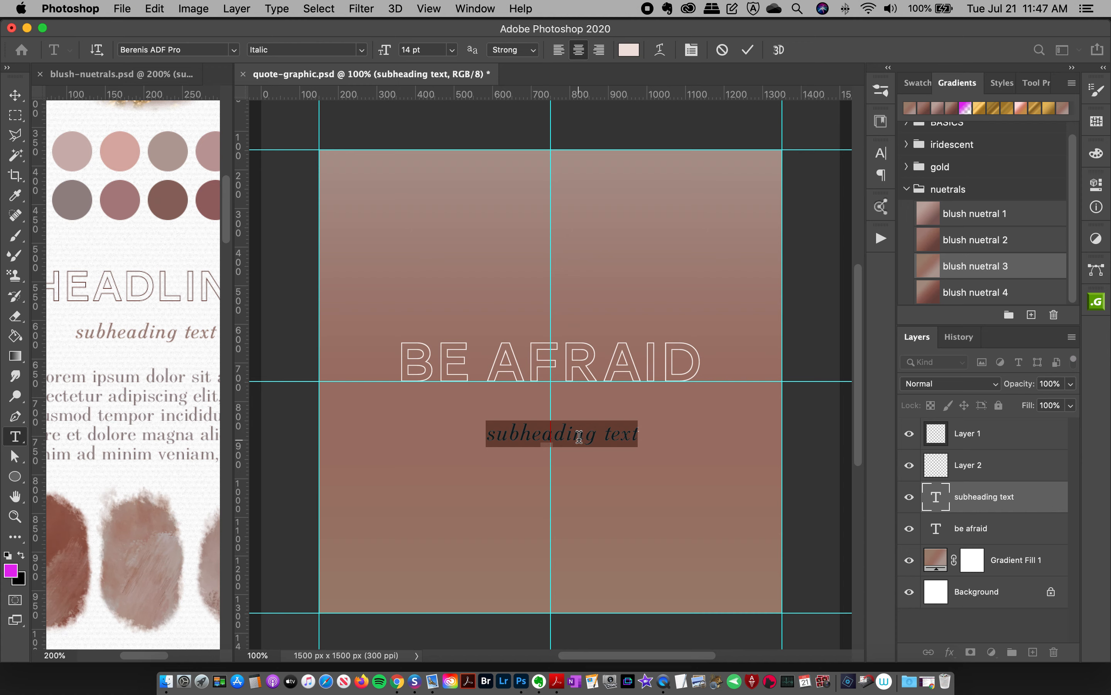
{"action": "type", "text": "and do it "}
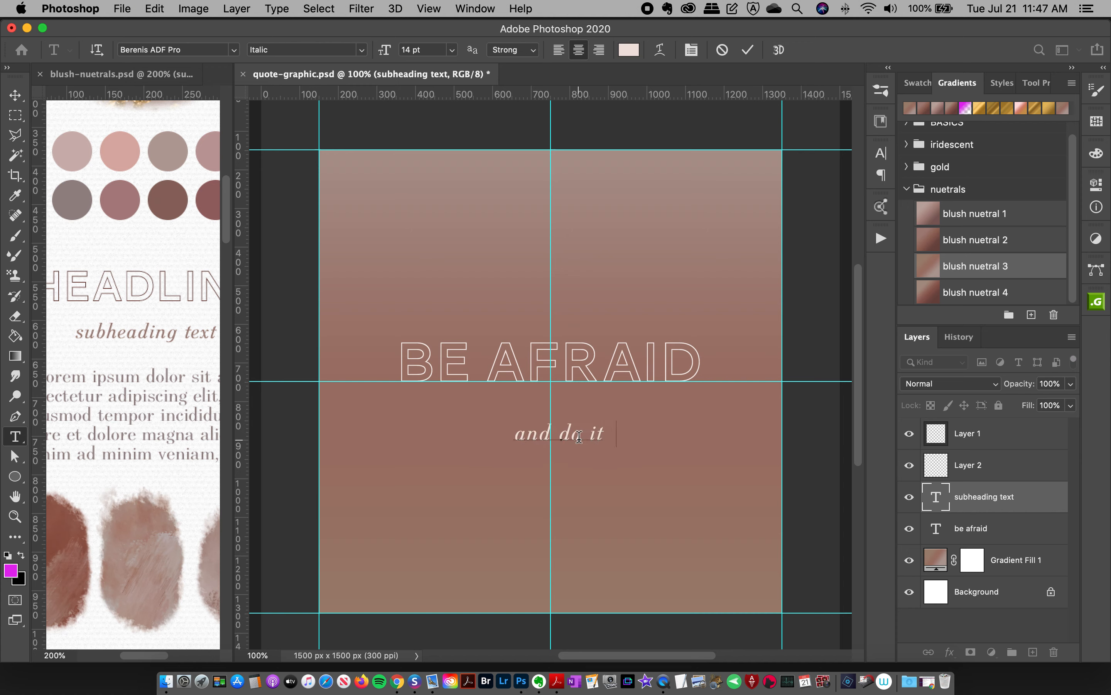
{"action": "type", "text": "anyway"}
{"action": "left_click", "coordinate": [15, 95]}
{"action": "left_click_drag", "start_coordinate": [585, 438], "coordinate": [574, 406]}
{"action": "key", "text": "super+semicolon"}
{"action": "key", "text": "super+semicolon"}
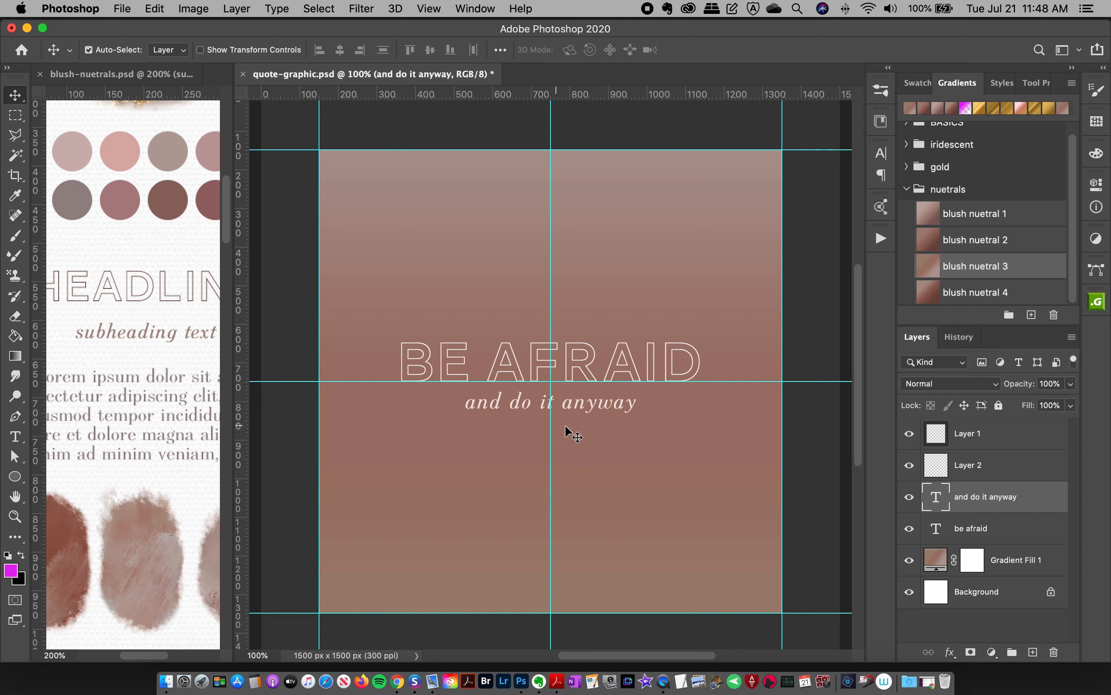
Scale the "and do it anyway" line proportionally to about 120%, keeping it just below the middle horizontal guide.
{"action": "key", "text": "super+t"}
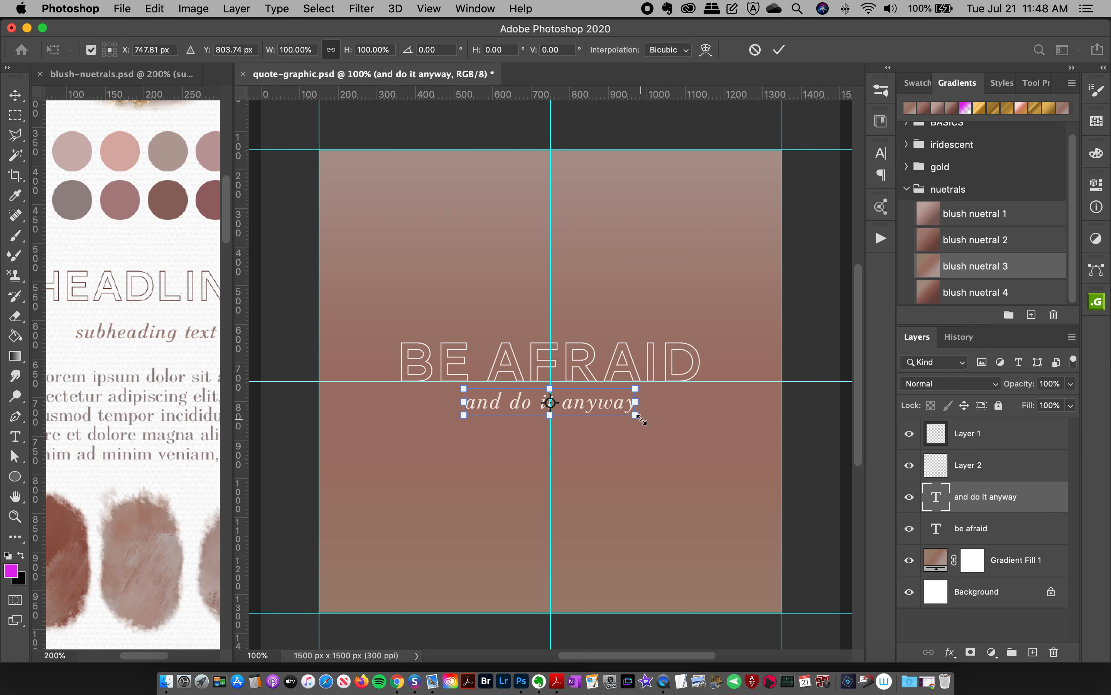
{"action": "mouse_move", "coordinate": [636, 416]}
{"action": "left_mouse_down"}
{"action": "mouse_move", "coordinate": [654, 444]}
{"action": "mouse_move", "coordinate": [653, 432]}
{"action": "left_mouse_up"}
{"action": "key", "text": "Down"}
{"action": "key", "text": "Down"}
{"action": "key", "text": "Down"}
{"action": "key", "text": "Down"}
{"action": "key", "text": "Down"}
{"action": "key", "text": "Down"}
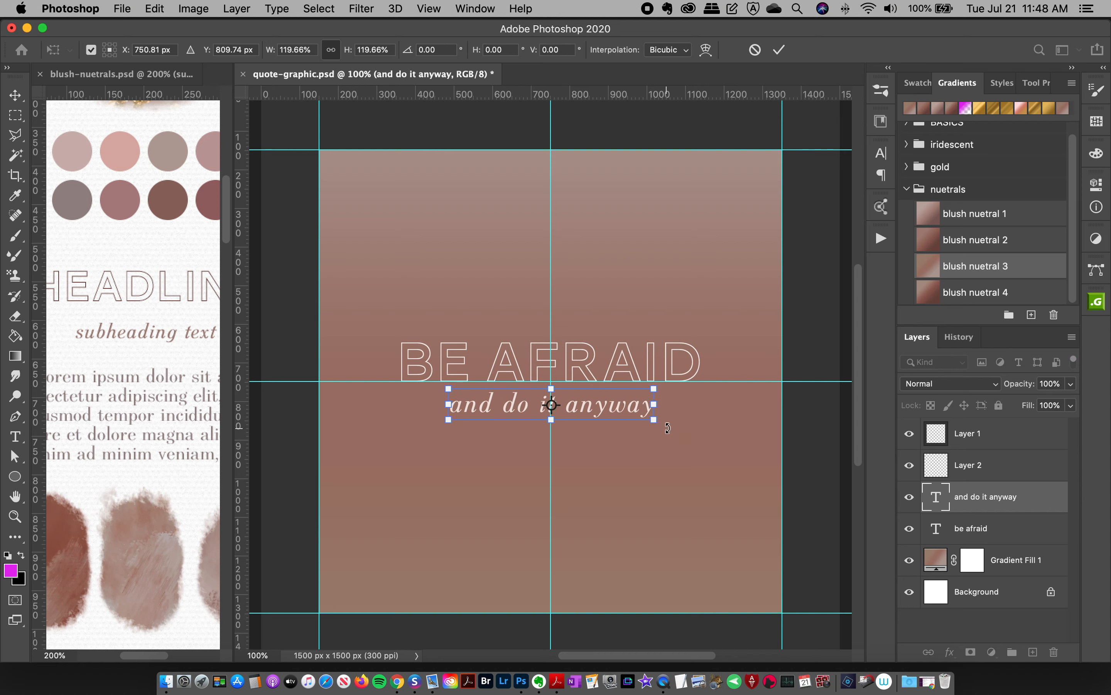
{"action": "key", "text": "Return"}
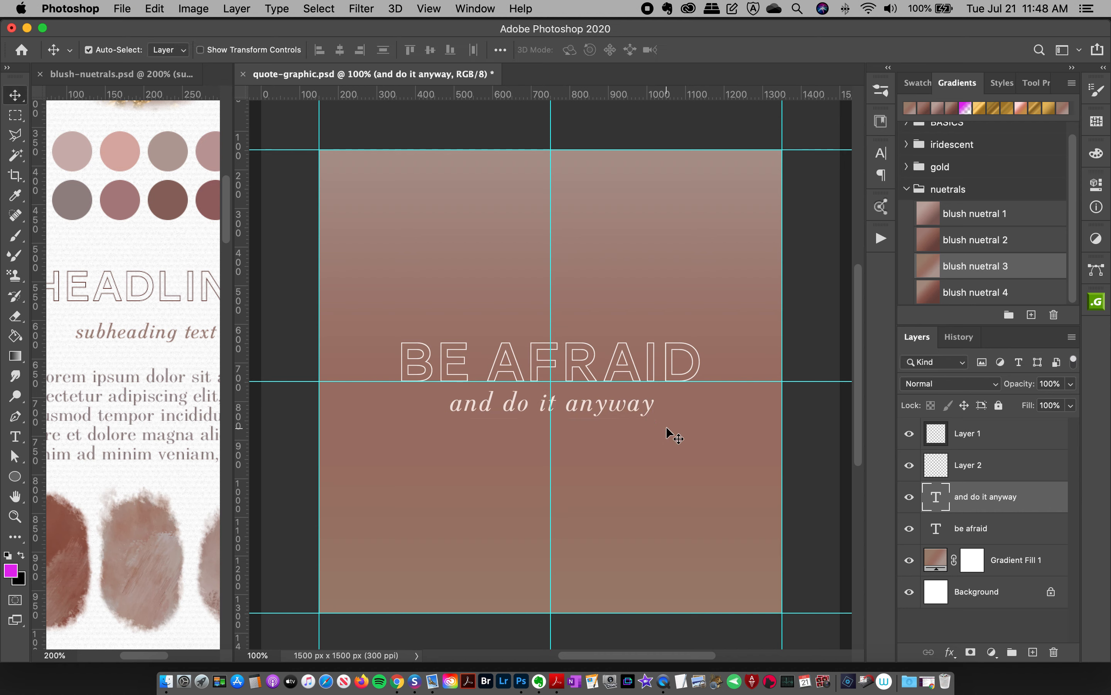
{"action": "key", "text": "super+semicolon"}
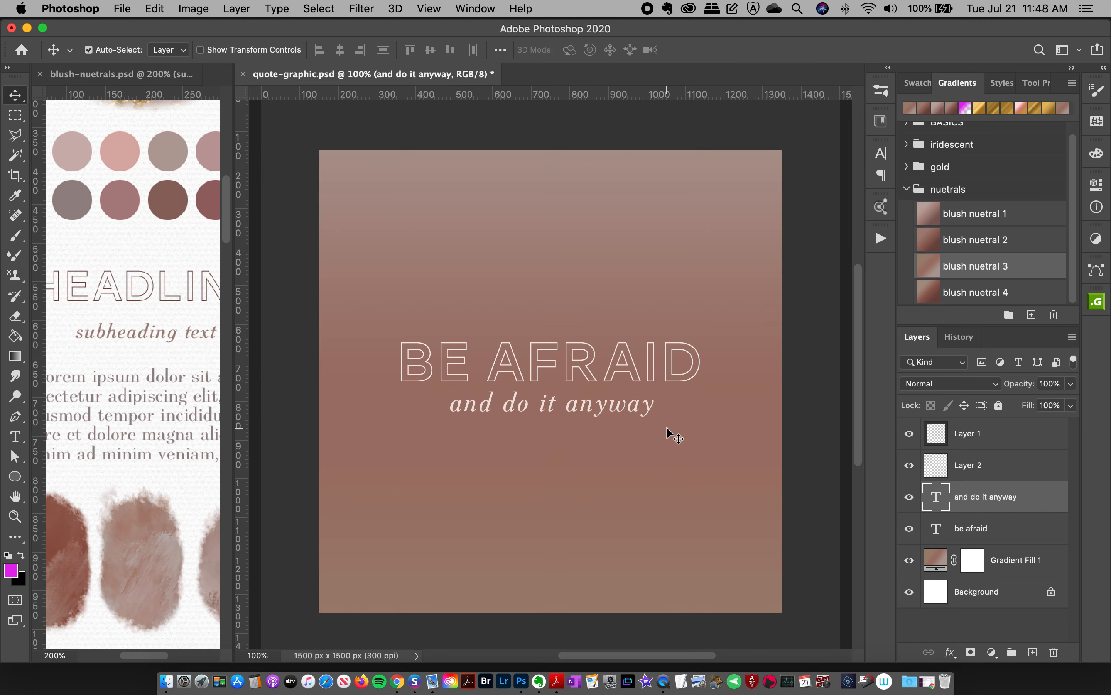
{"action": "key", "text": "super+semicolon"}
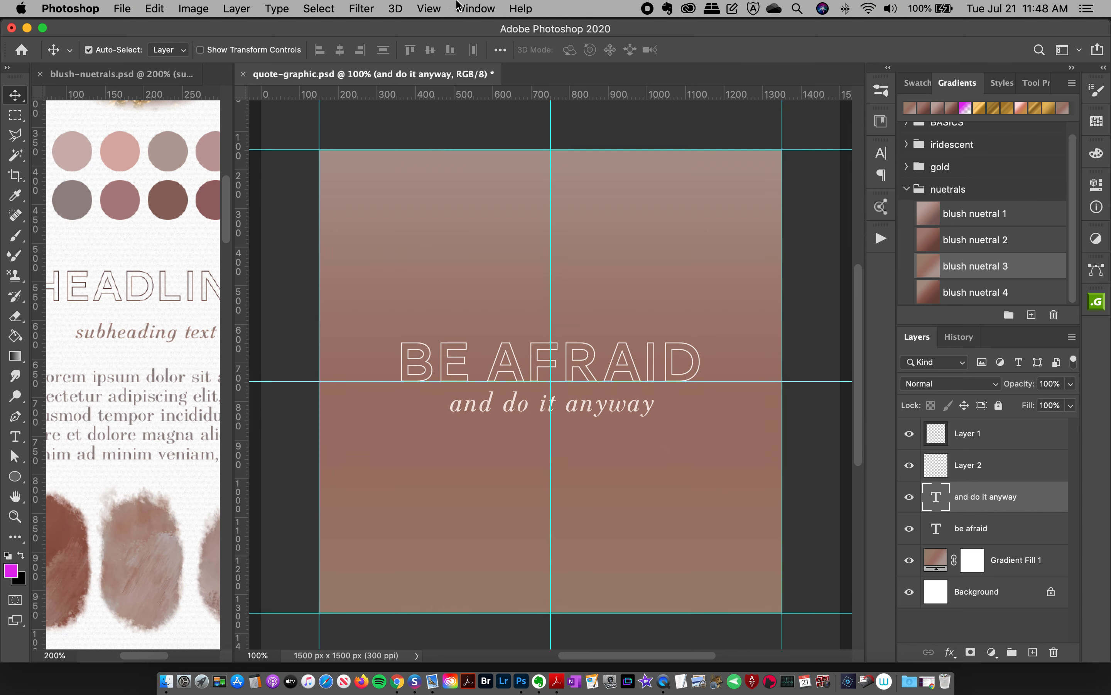
With snapping turned off, shift the subheading slightly to centre it on the vertical guide, and hide the guides.
{"action": "left_click", "coordinate": [475, 9]}
{"action": "mouse_move", "coordinate": [415, 6]}
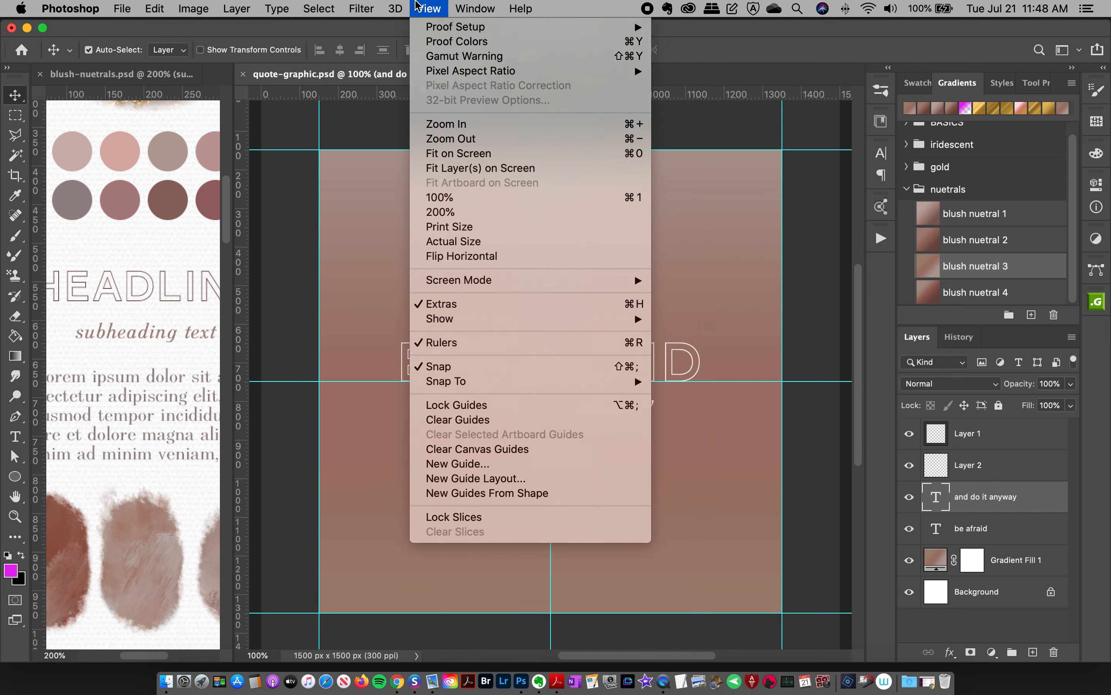
{"action": "left_click", "coordinate": [427, 367]}
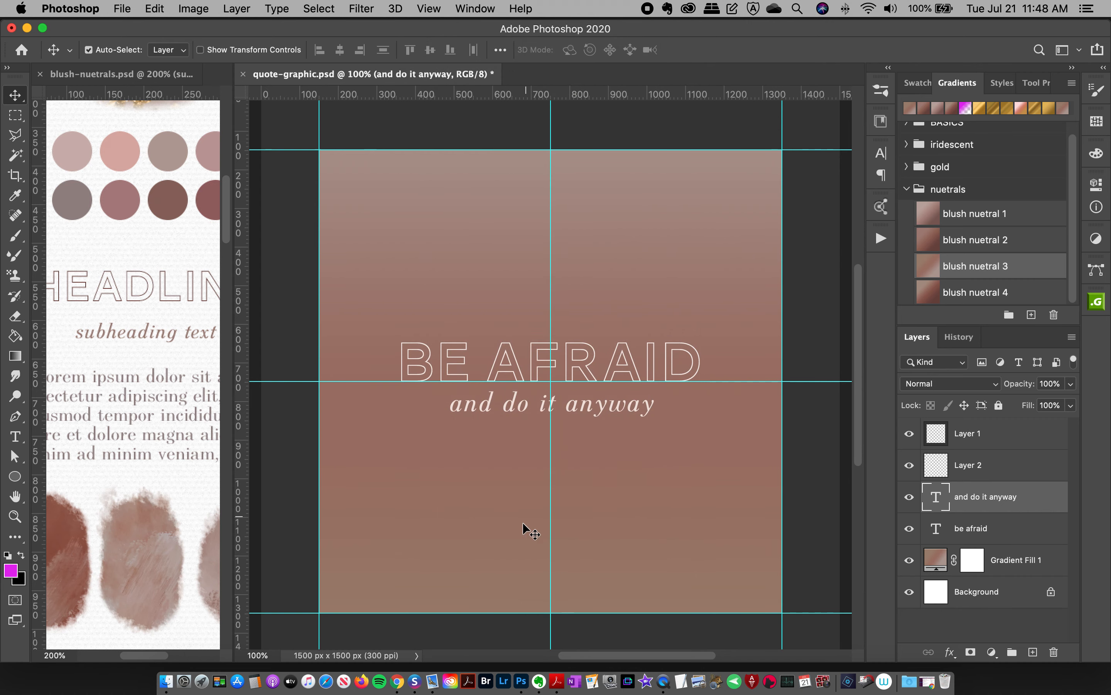
{"action": "mouse_move", "coordinate": [581, 403]}
{"action": "left_mouse_down"}
{"action": "mouse_move", "coordinate": [575, 425]}
{"action": "mouse_move", "coordinate": [580, 406]}
{"action": "left_mouse_up"}
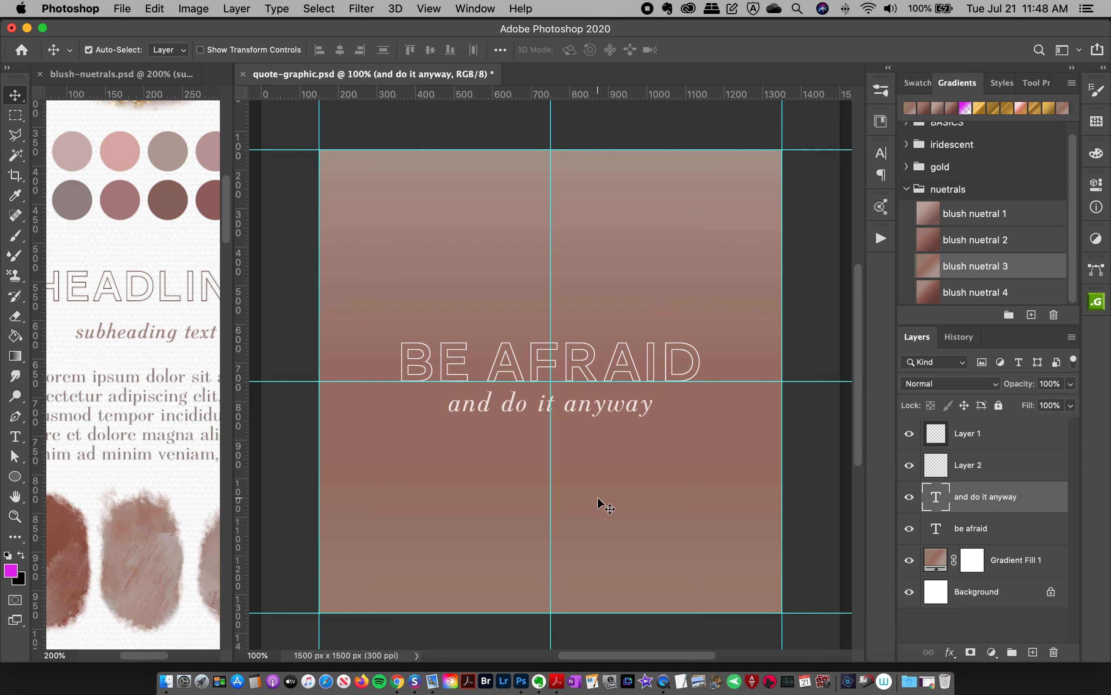
{"action": "key", "text": "super+semicolon"}
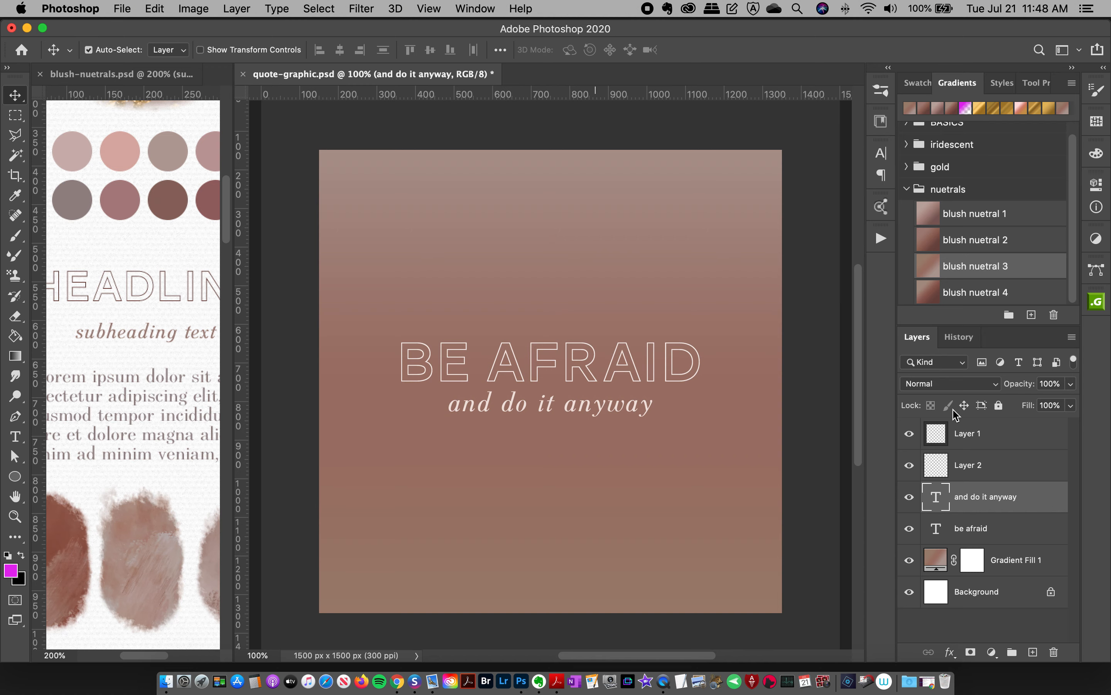
Add a new layer directly above Gradient Fill 1 and choose the blush nuetral mixer 1 brush.
{"action": "left_click", "coordinate": [1020, 562]}
{"action": "left_click", "coordinate": [1033, 652]}
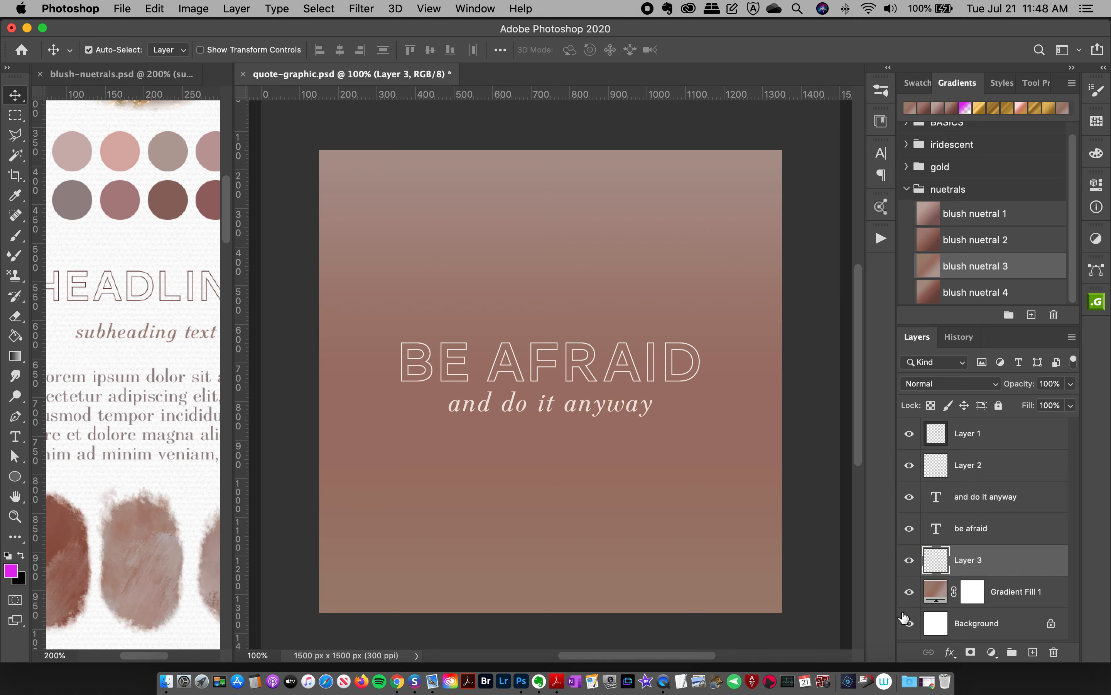
{"action": "left_click", "coordinate": [880, 90]}
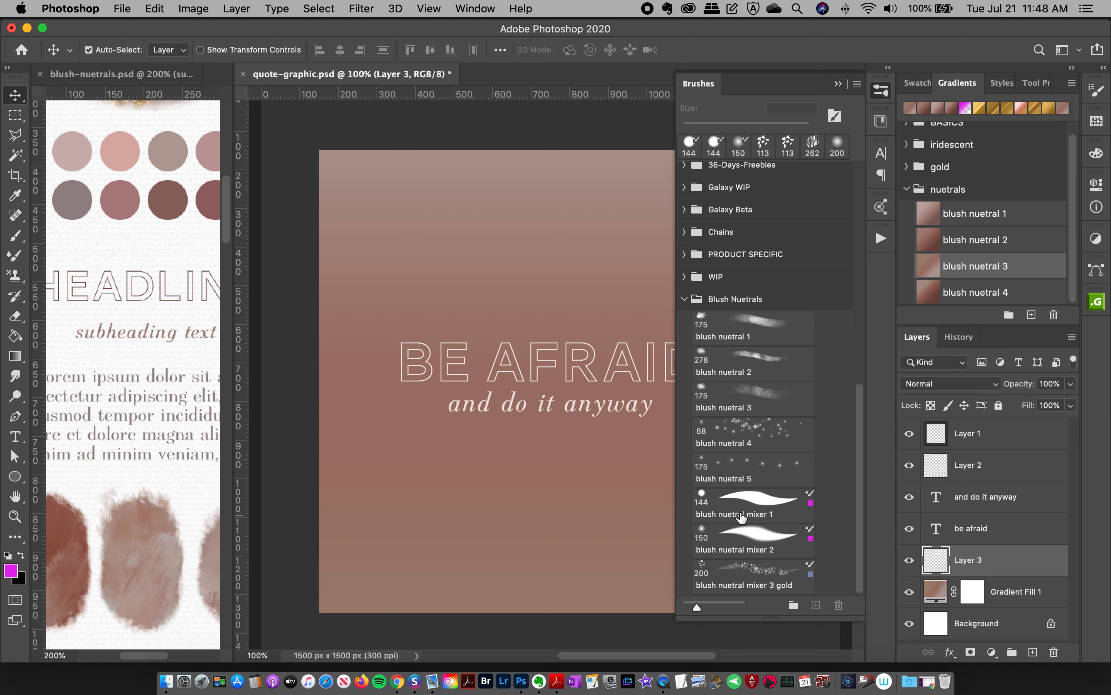
{"action": "left_click", "coordinate": [758, 508]}
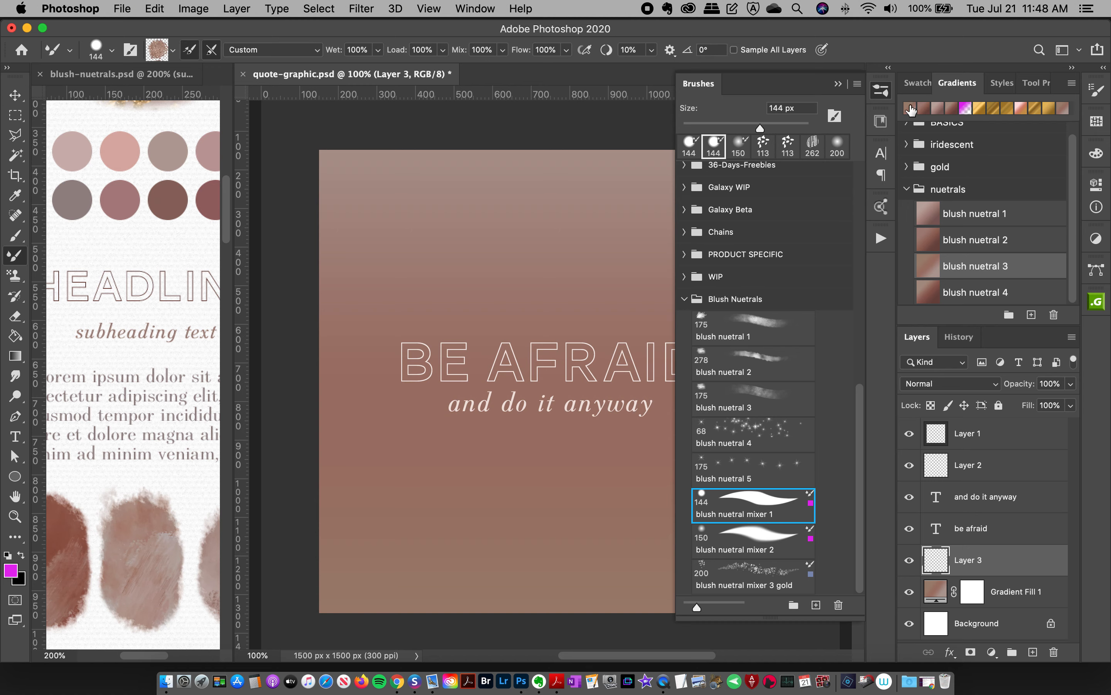
{"action": "left_click", "coordinate": [878, 94]}
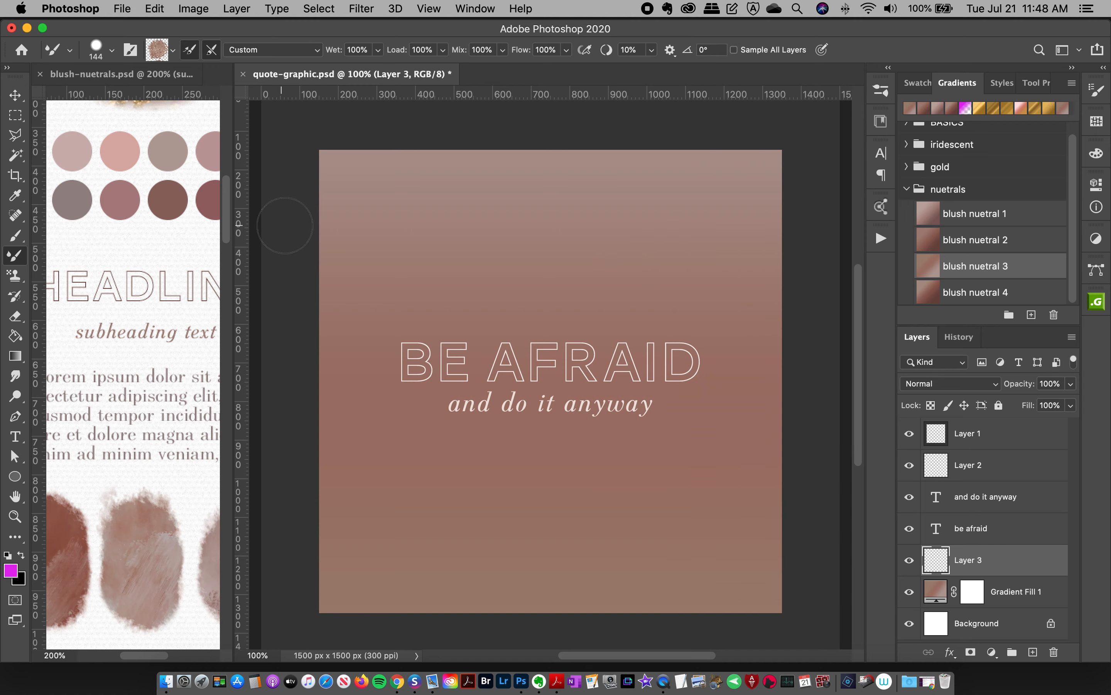
Load the mixer brush with the reddish-brown uppermost round swatch from the MIXER BRUSH PALETTE layer in blush-nuetrals.
{"action": "left_click_drag", "start_coordinate": [228, 204], "coordinate": [213, 285]}
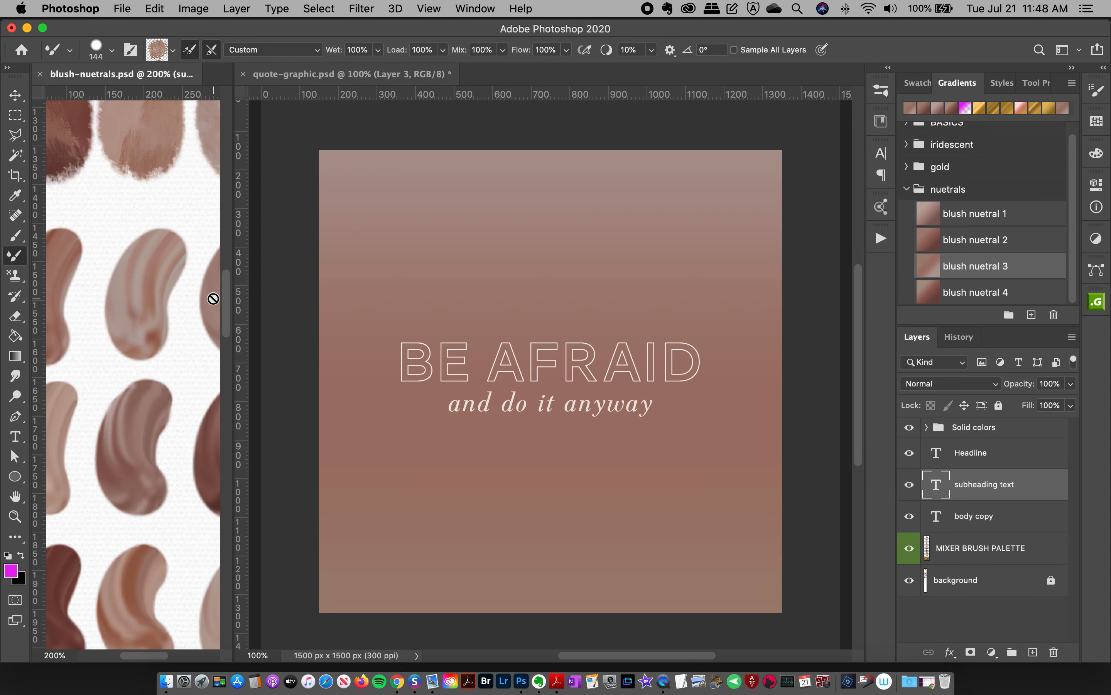
{"action": "key", "text": "super+0"}
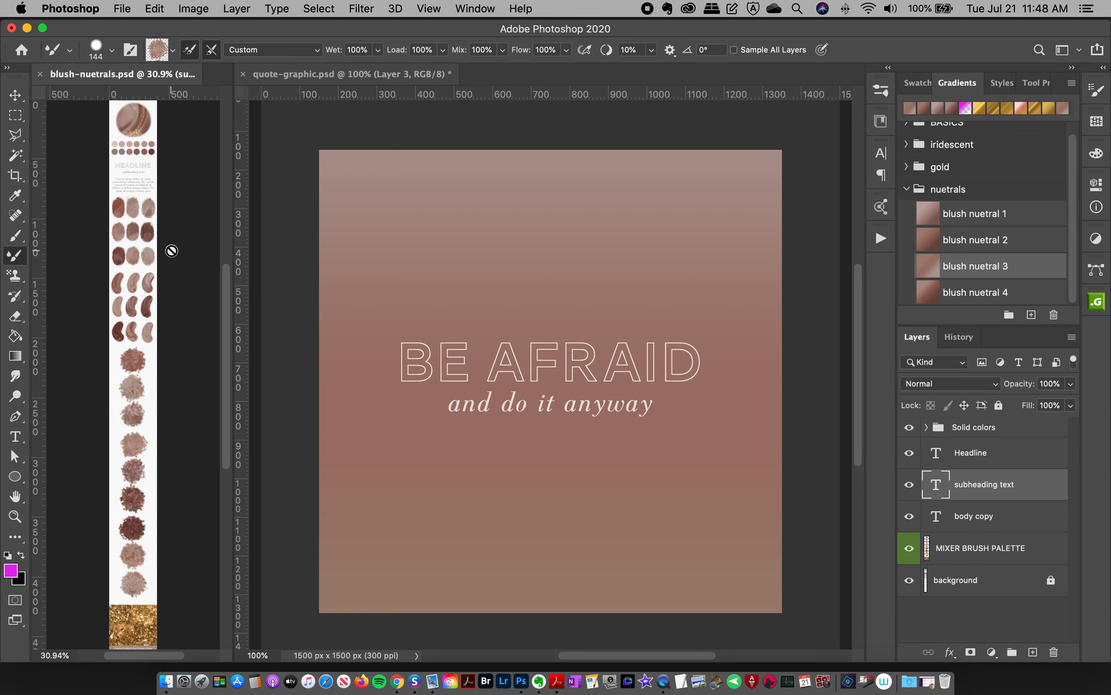
{"action": "left_click", "coordinate": [15, 516]}
{"action": "left_click", "coordinate": [126, 441]}
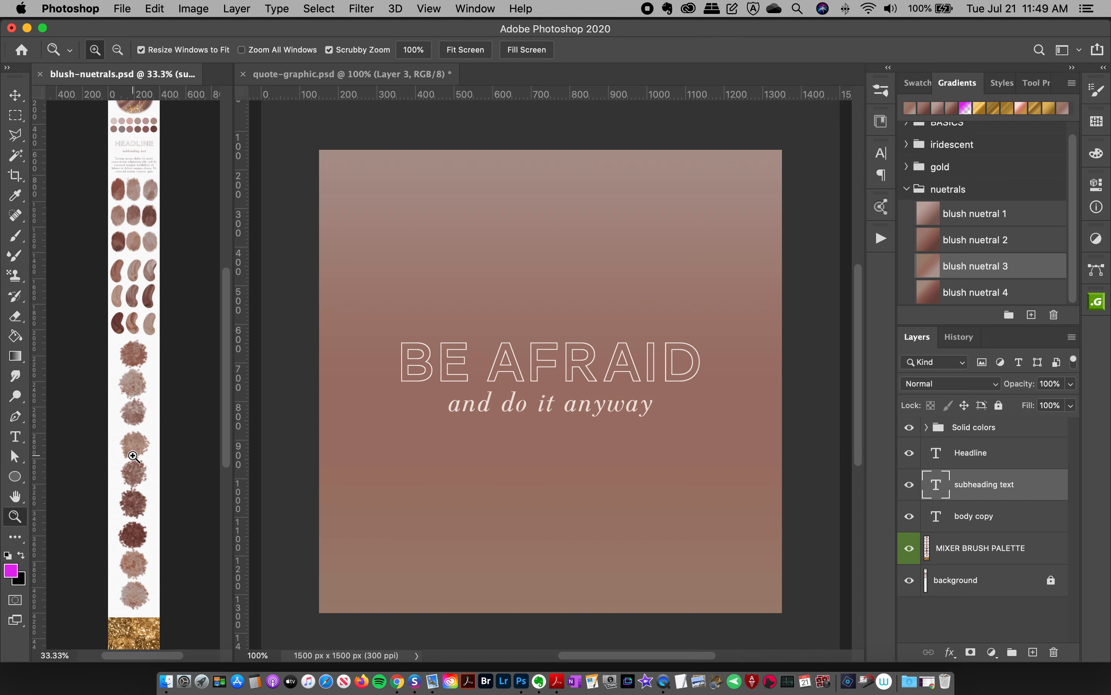
{"action": "left_click", "coordinate": [140, 466]}
{"action": "left_click", "coordinate": [140, 466]}
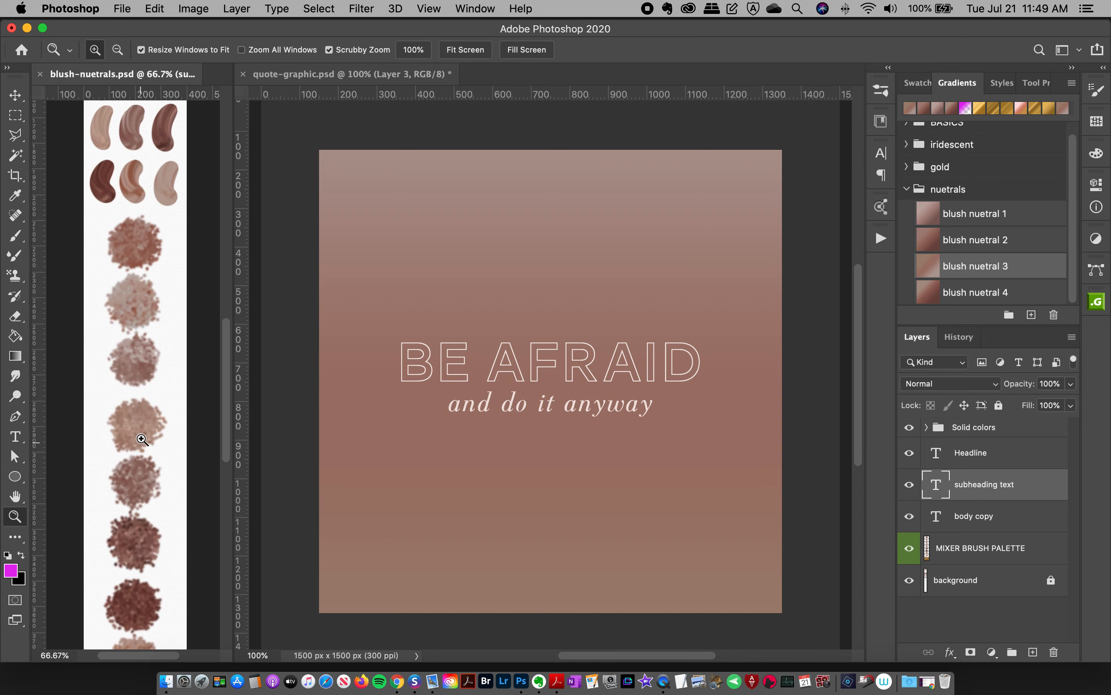
{"action": "left_click", "coordinate": [15, 255]}
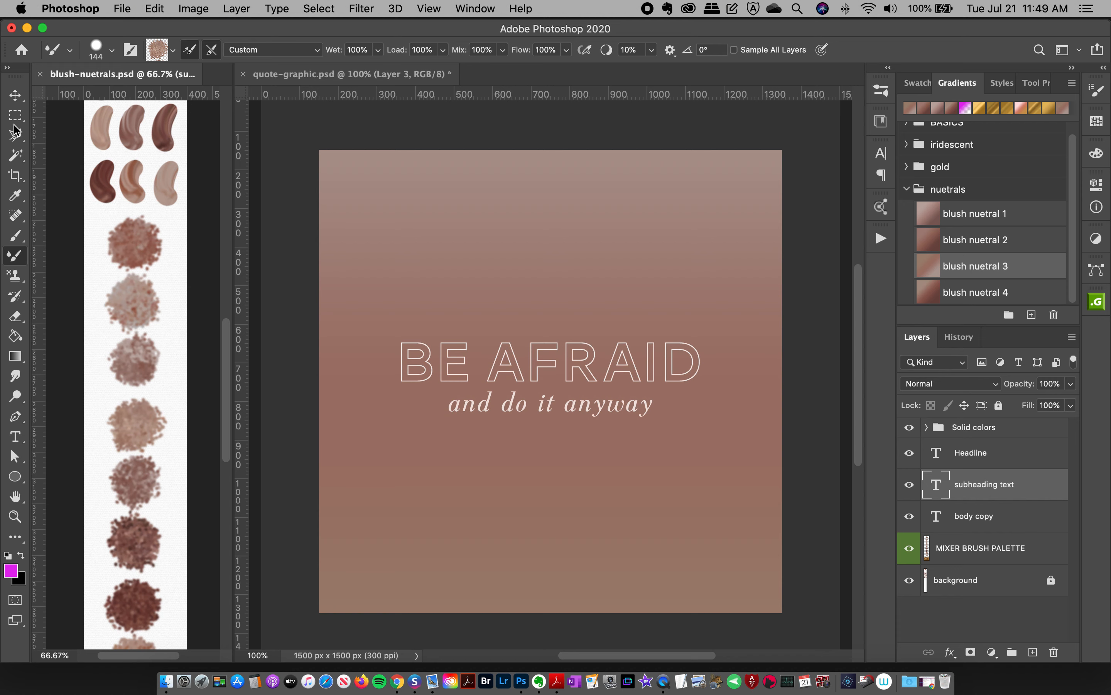
{"action": "left_click", "coordinate": [15, 95]}
{"action": "left_click", "coordinate": [136, 247]}
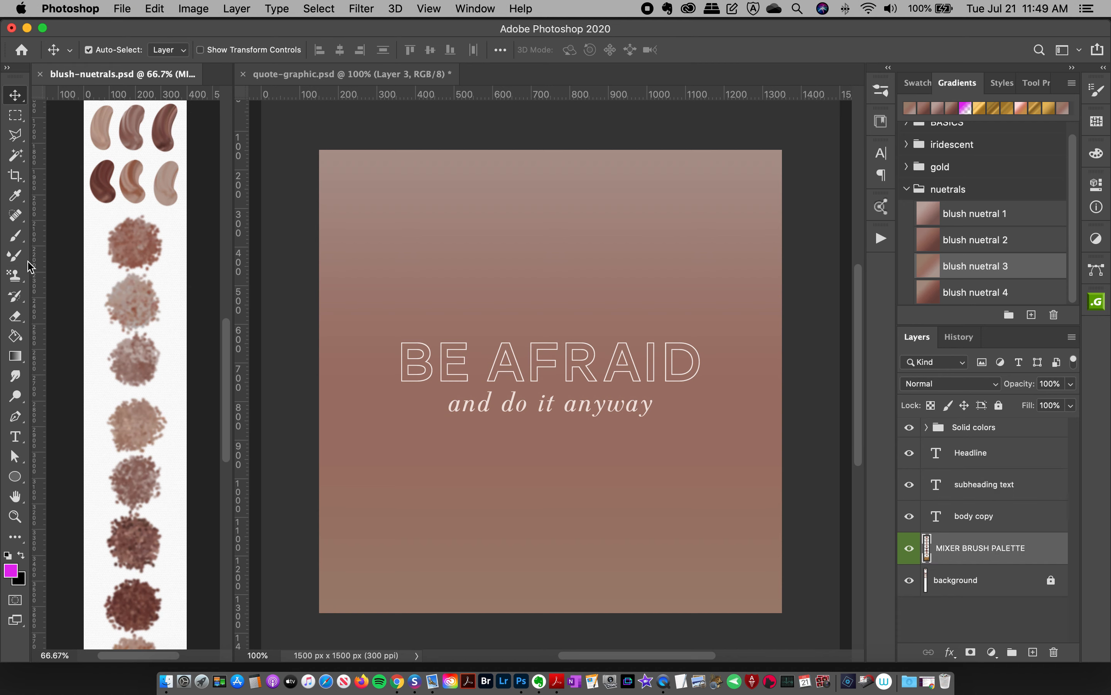
{"action": "left_click", "coordinate": [15, 255]}
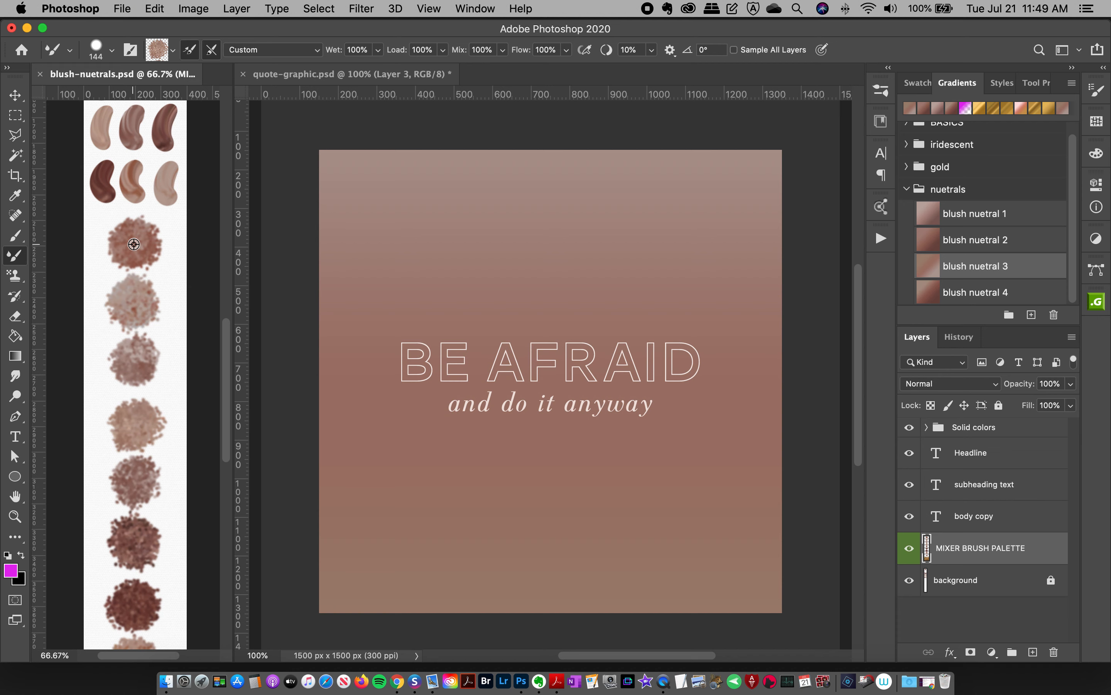
{"action": "left_click", "coordinate": [133, 245], "text": "alt"}
{"action": "left_click", "coordinate": [485, 133]}
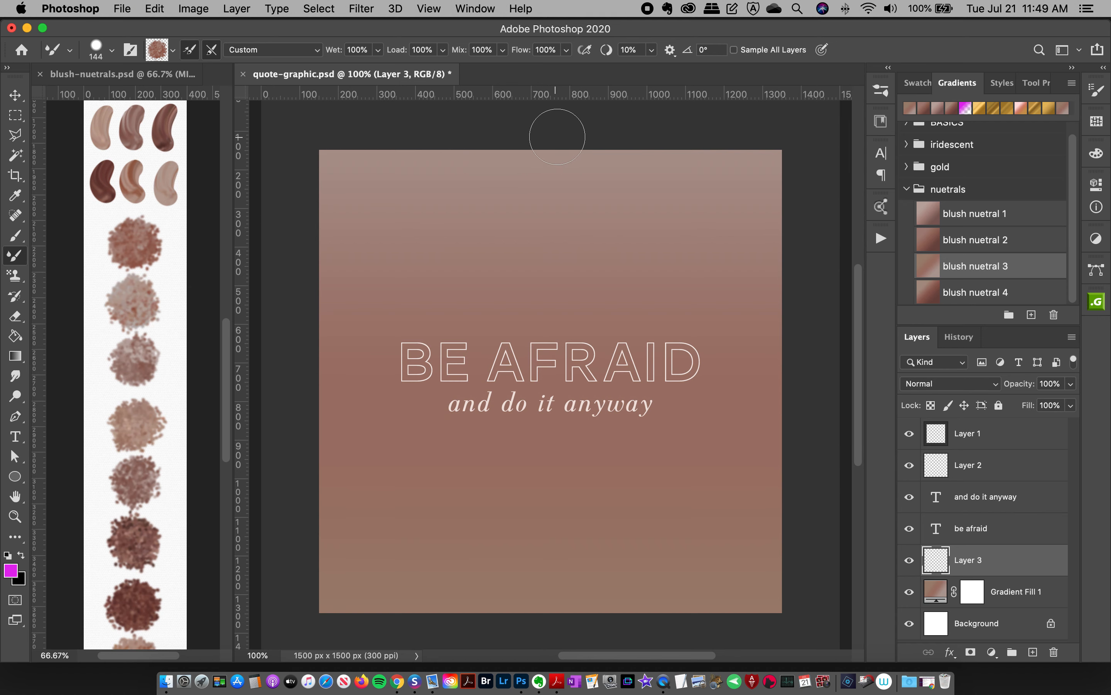
{"action": "mouse_move", "coordinate": [534, 129]}
{"action": "left_mouse_down"}
{"action": "mouse_move", "coordinate": [521, 167]}
{"action": "mouse_move", "coordinate": [430, 226]}
{"action": "mouse_move", "coordinate": [272, 211]}
{"action": "left_mouse_up"}
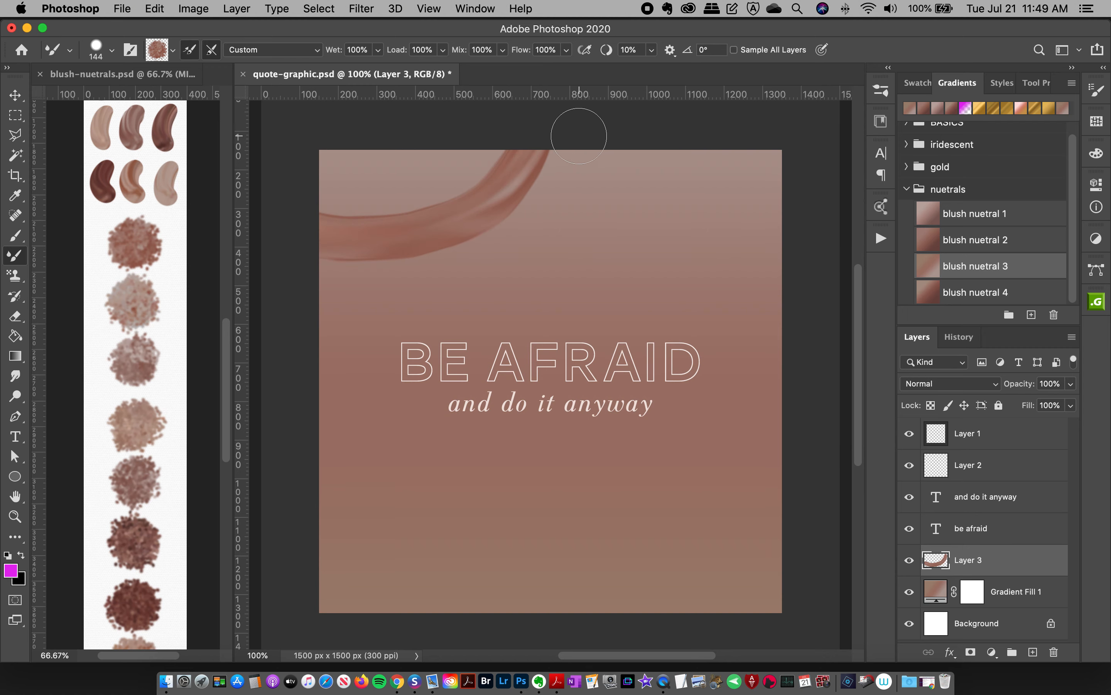
{"action": "key", "text": "super+z"}
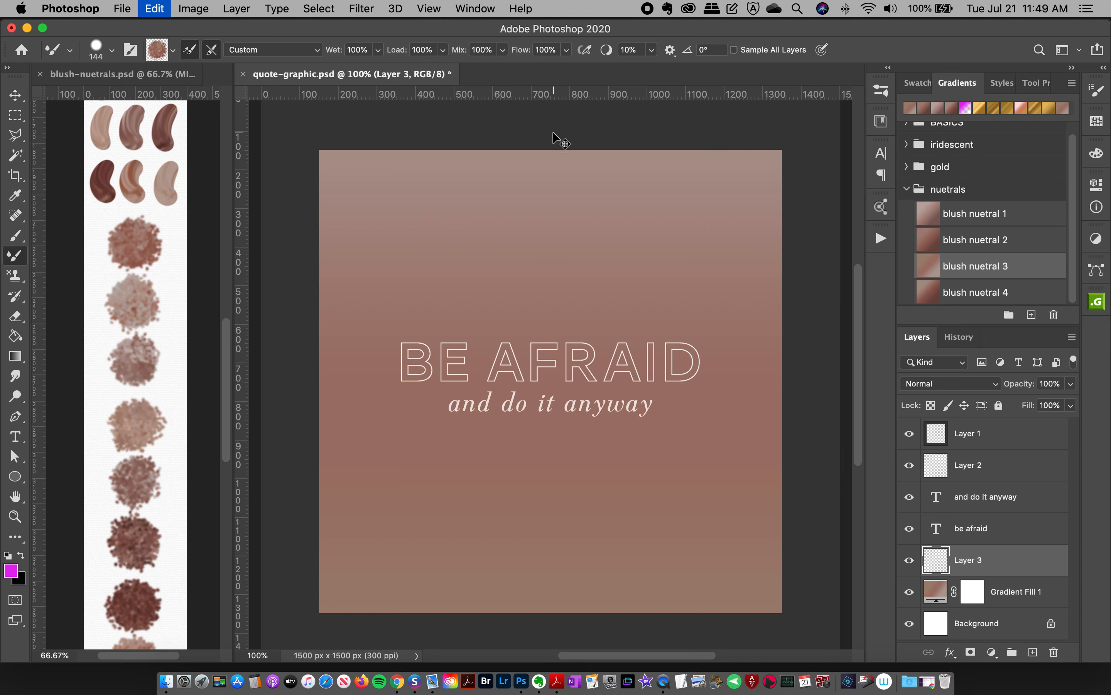
{"action": "left_click", "coordinate": [653, 52]}
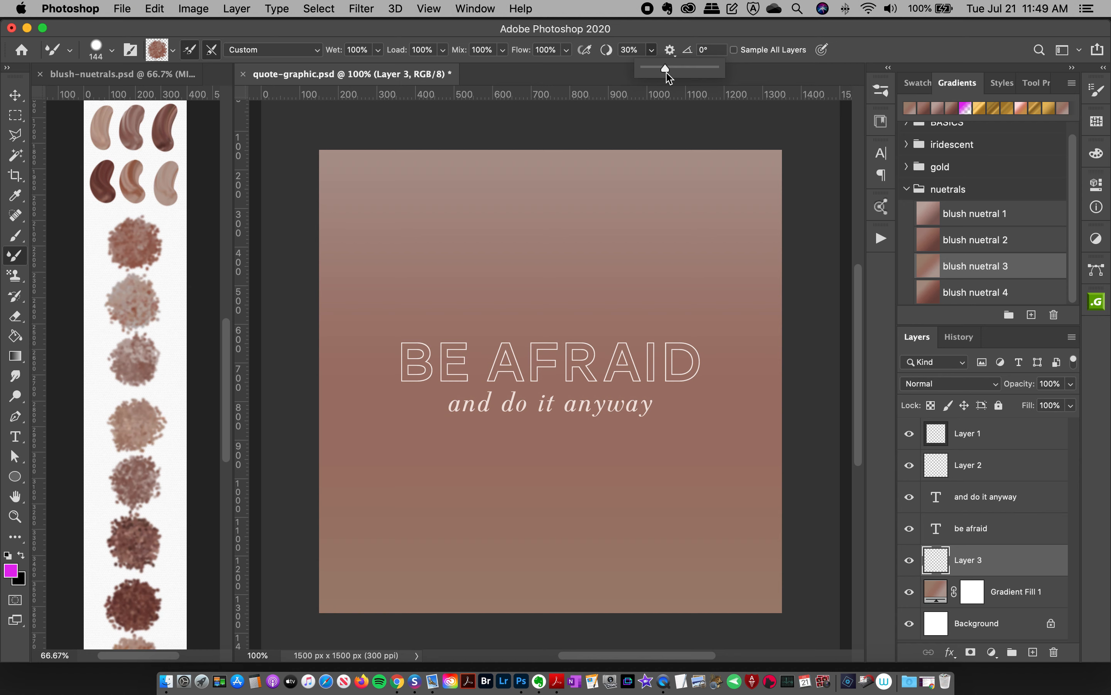
{"action": "left_click", "coordinate": [663, 29]}
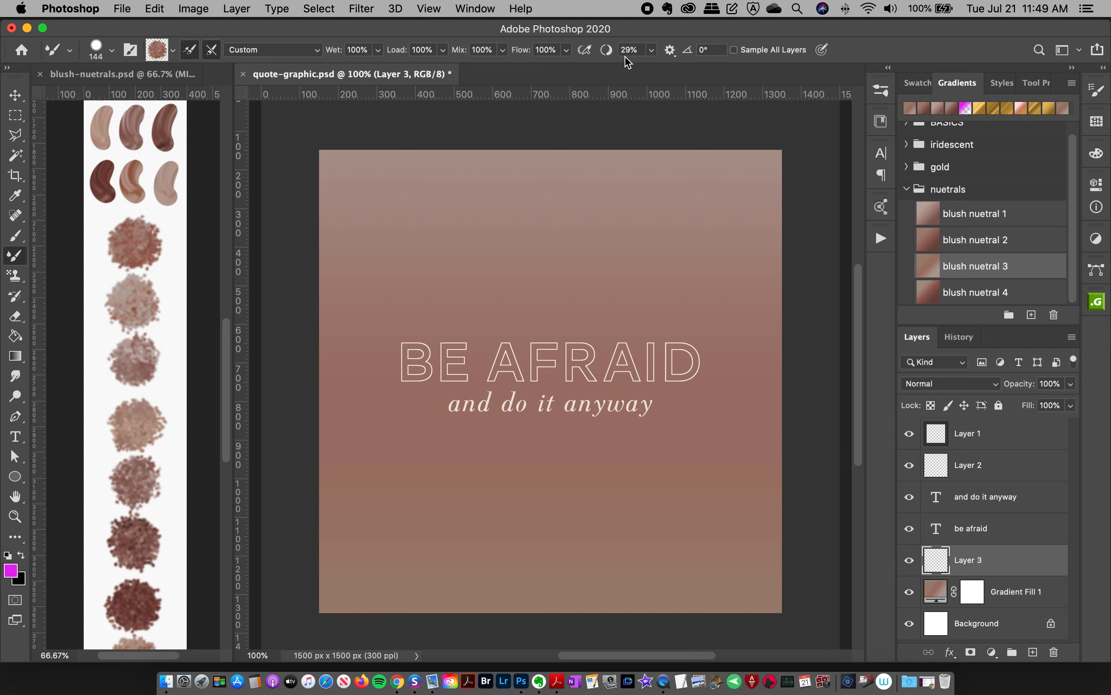
{"action": "mouse_move", "coordinate": [541, 112]}
{"action": "left_mouse_down"}
{"action": "mouse_move", "coordinate": [496, 126]}
{"action": "mouse_move", "coordinate": [460, 179]}
{"action": "mouse_move", "coordinate": [342, 273]}
{"action": "left_mouse_up"}
{"action": "key", "text": "super+z"}
Set the brush smoothing to 48% and paint a curved stroke on Layer 3 from the canvas's upper edge across to its left edge.
{"action": "left_click", "coordinate": [650, 55]}
{"action": "left_click_drag", "start_coordinate": [654, 67], "coordinate": [662, 72]}
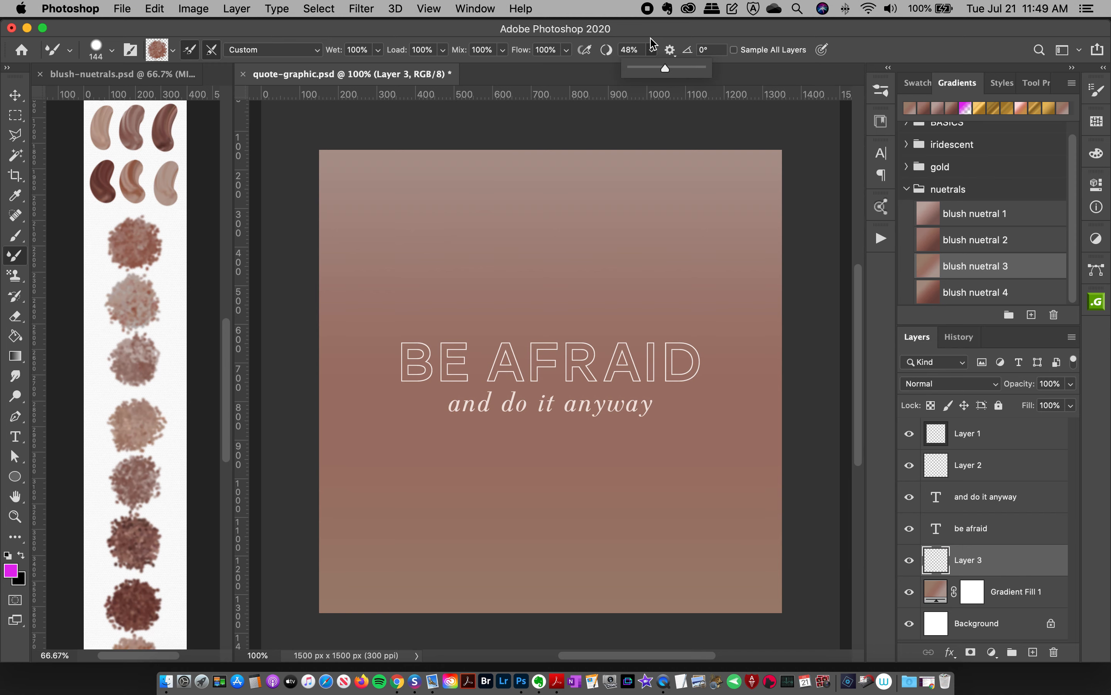
{"action": "left_click", "coordinate": [660, 29]}
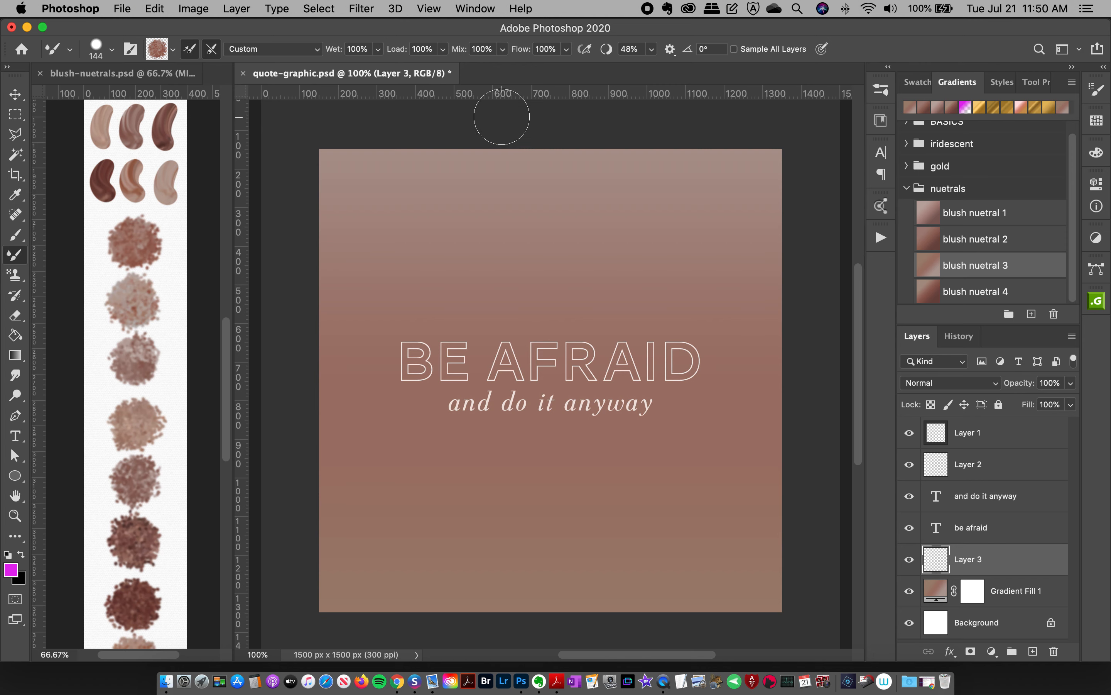
{"action": "mouse_move", "coordinate": [554, 140]}
{"action": "left_mouse_down"}
{"action": "mouse_move", "coordinate": [498, 207]}
{"action": "mouse_move", "coordinate": [419, 240]}
{"action": "mouse_move", "coordinate": [324, 236]}
{"action": "mouse_move", "coordinate": [240, 194]}
{"action": "left_mouse_up"}
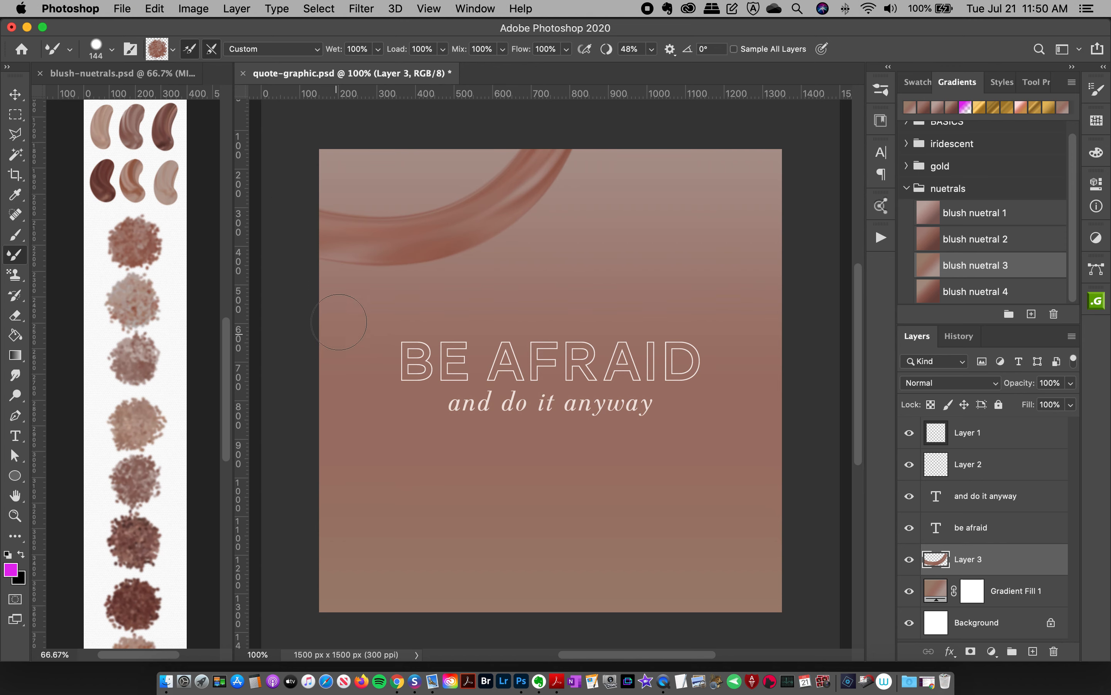
Load the brush with the pale second round swatch from blush-nuetrals and paint a curved stroke crossing the first one on Layer 3.
{"action": "left_click", "coordinate": [137, 72]}
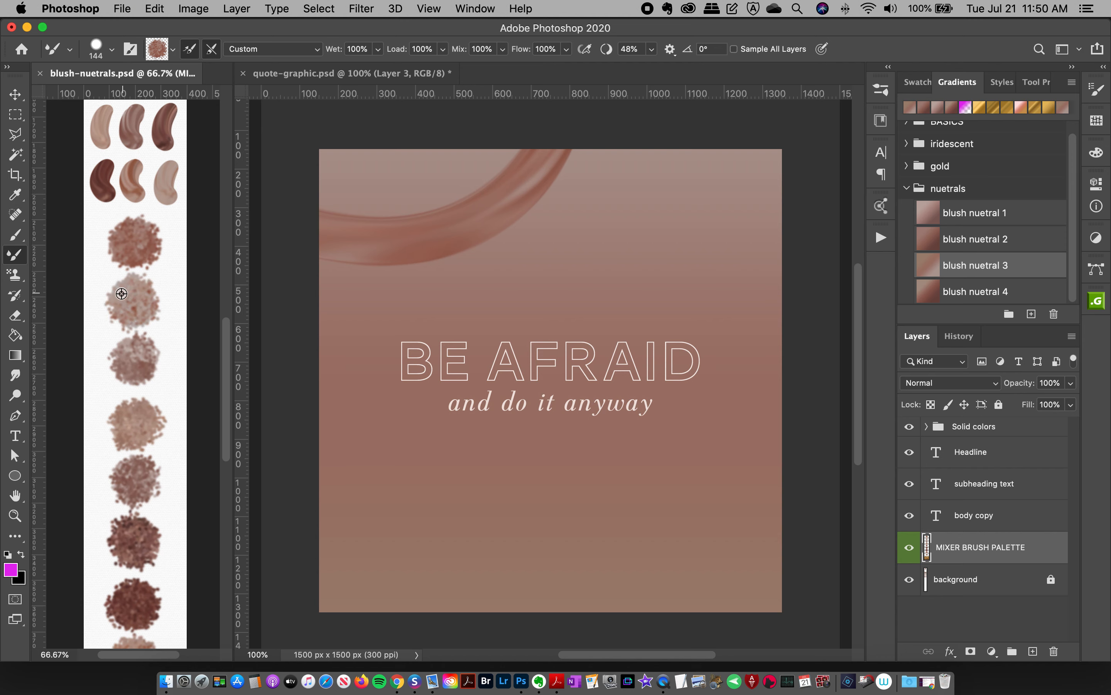
{"action": "left_click", "coordinate": [128, 304], "text": "alt"}
{"action": "left_click", "coordinate": [457, 121]}
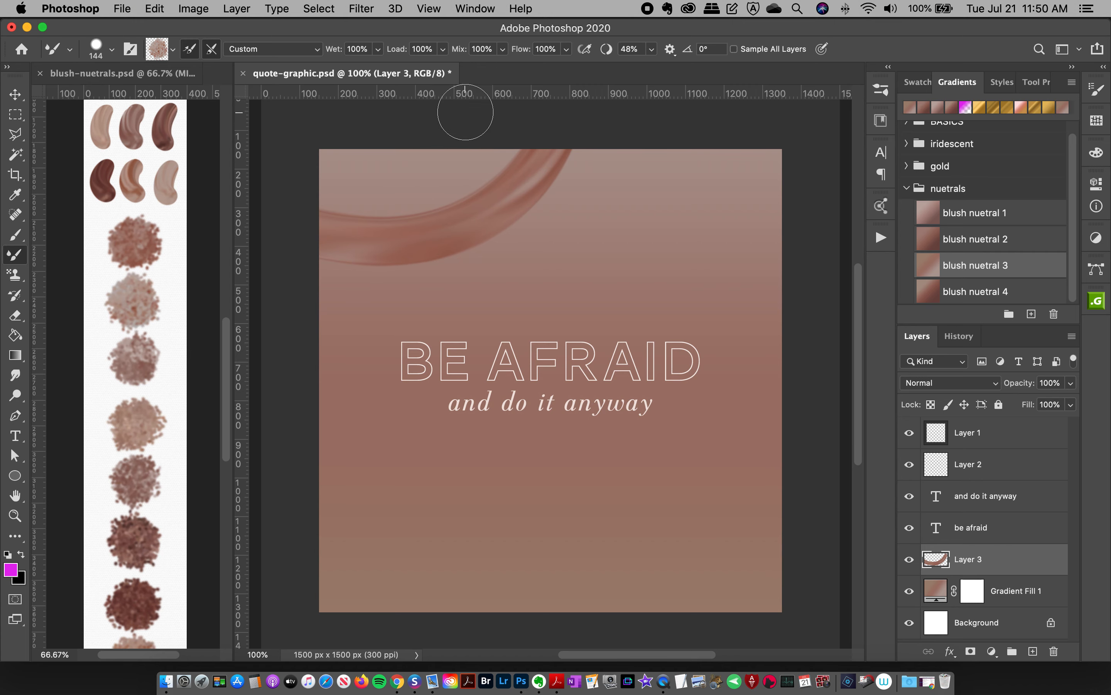
{"action": "mouse_move", "coordinate": [472, 111]}
{"action": "left_mouse_down"}
{"action": "mouse_move", "coordinate": [451, 186]}
{"action": "mouse_move", "coordinate": [405, 252]}
{"action": "mouse_move", "coordinate": [341, 304]}
{"action": "mouse_move", "coordinate": [264, 321]}
{"action": "mouse_move", "coordinate": [199, 317]}
{"action": "left_mouse_up"}
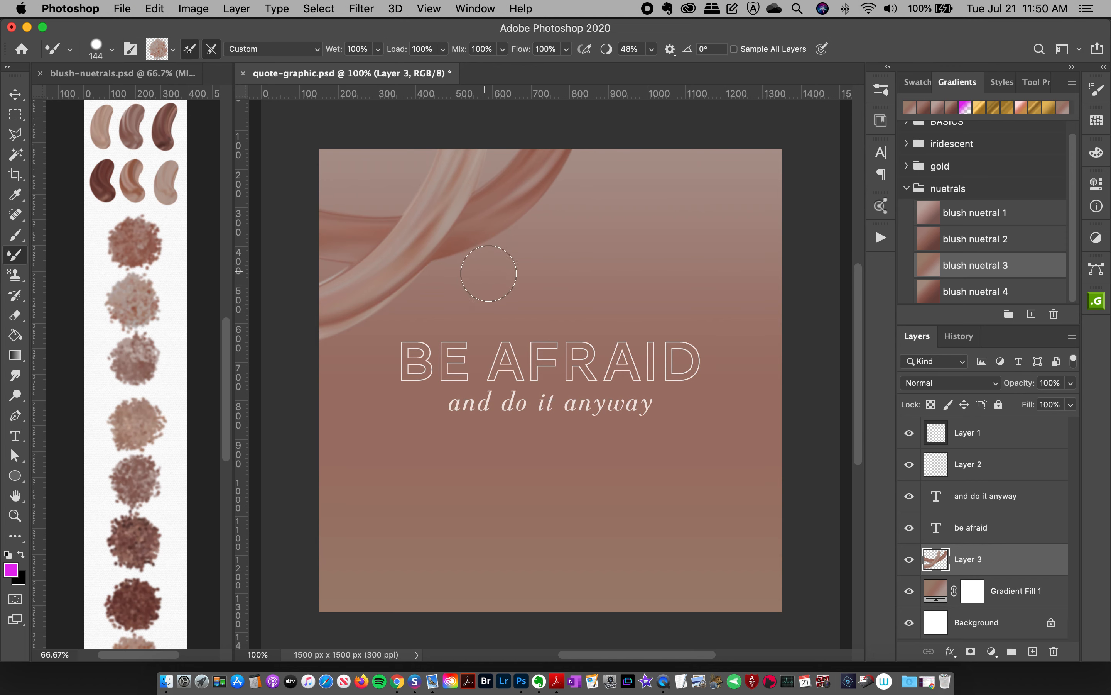
Load the mixer brush with the mauve fifth round swatch from the MIXER BRUSH PALETTE layer in blush-nuetrals and return to quote-graphic.
{"action": "left_click", "coordinate": [201, 76]}
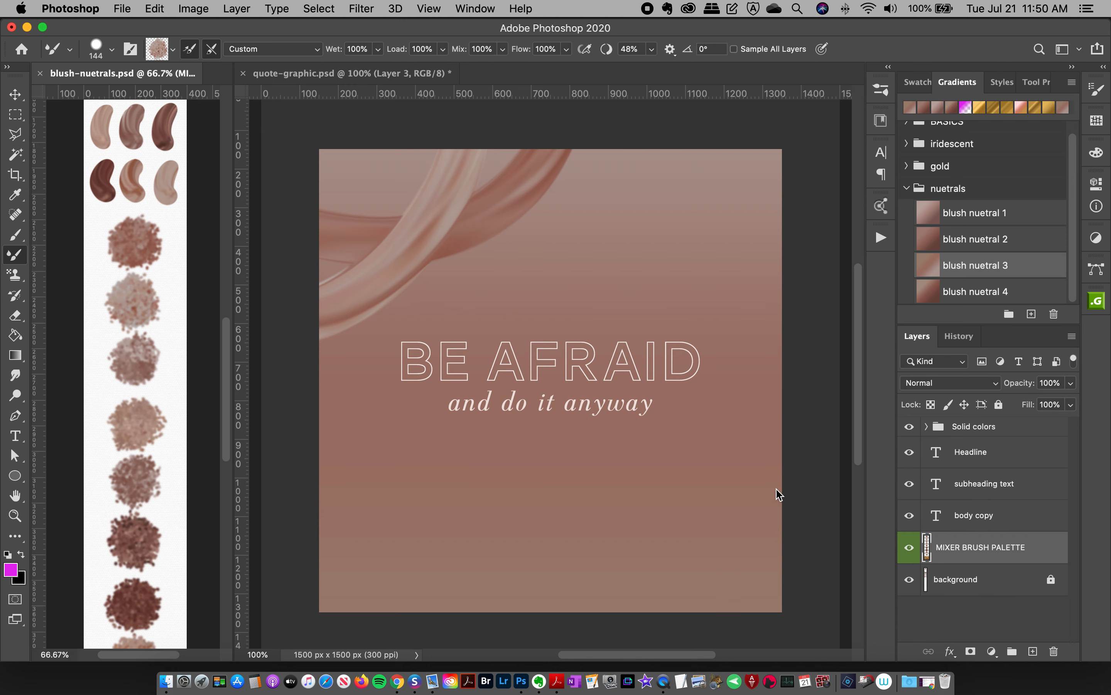
{"action": "left_click_drag", "start_coordinate": [227, 373], "coordinate": [218, 419]}
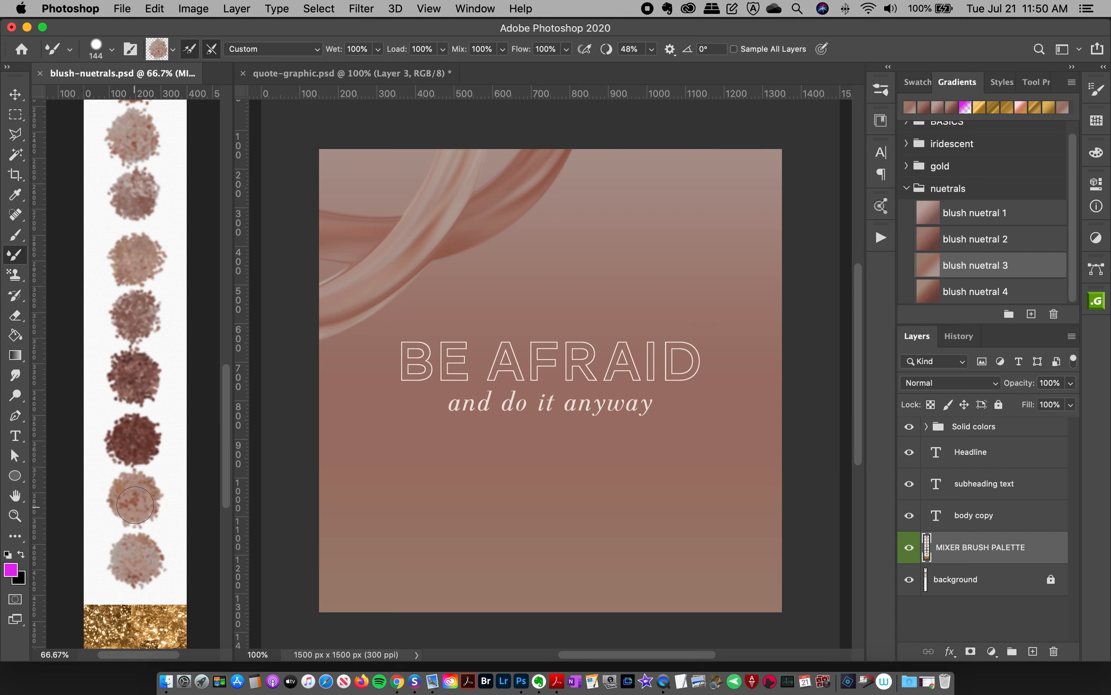
{"action": "left_click", "coordinate": [137, 316], "text": "alt"}
{"action": "left_click", "coordinate": [802, 460]}
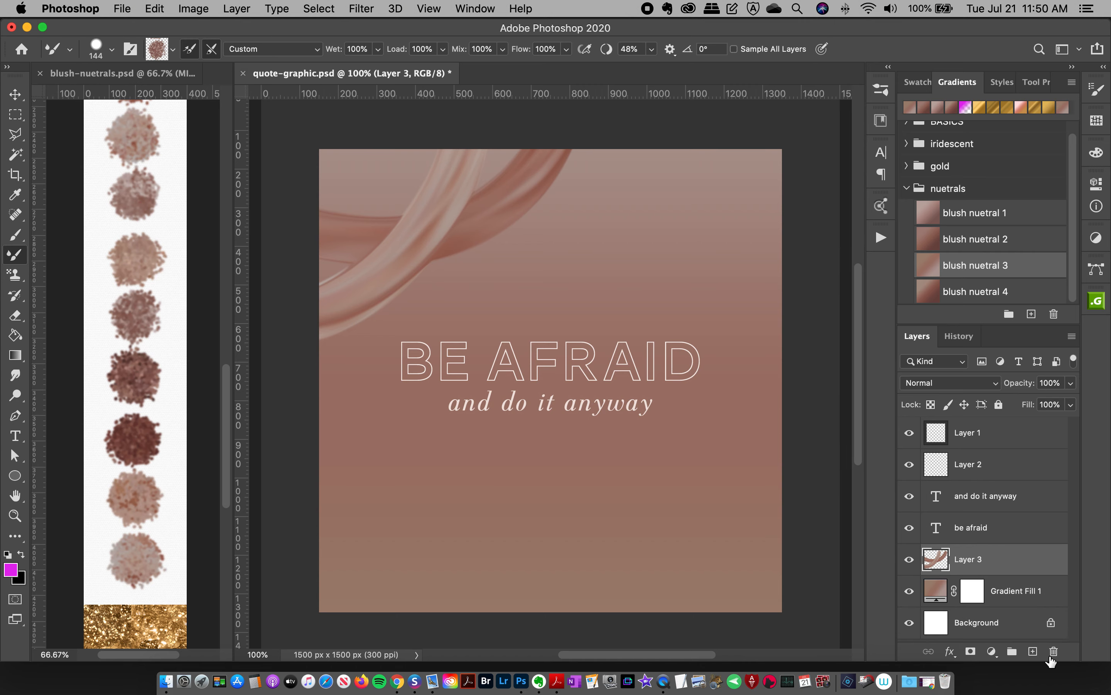
Add a new layer above Layer 3 and paint a curved mauve stroke from the canvas's right edge to its bottom edge.
{"action": "left_click", "coordinate": [1034, 651]}
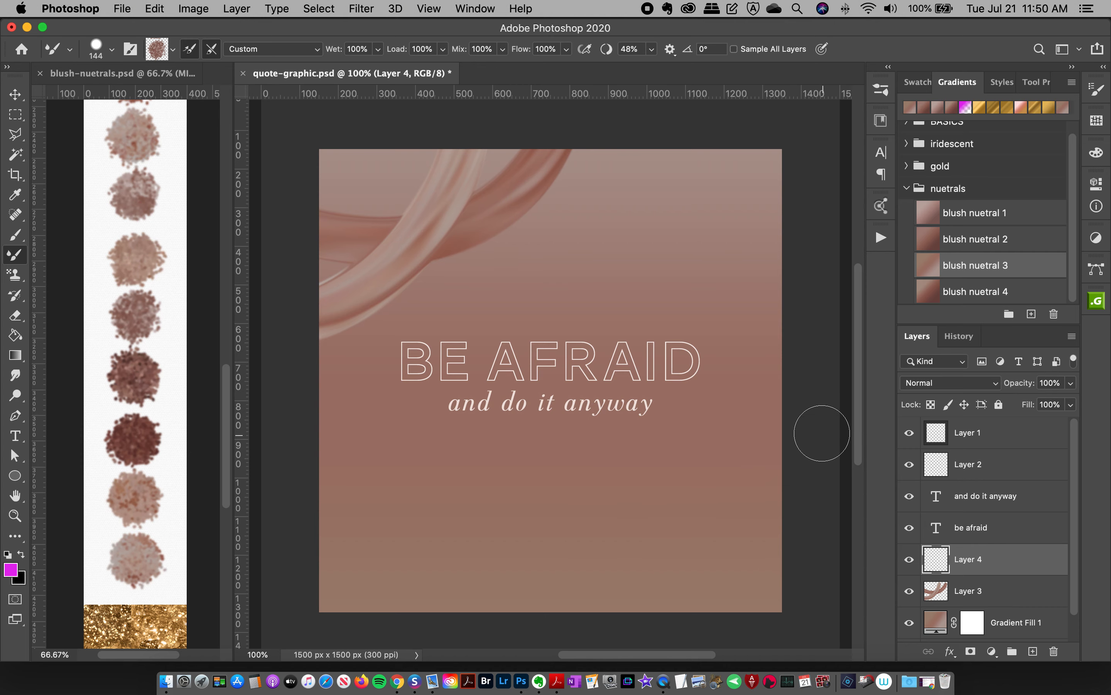
{"action": "mouse_move", "coordinate": [819, 412]}
{"action": "left_mouse_down"}
{"action": "mouse_move", "coordinate": [751, 428]}
{"action": "mouse_move", "coordinate": [640, 521]}
{"action": "left_mouse_up"}
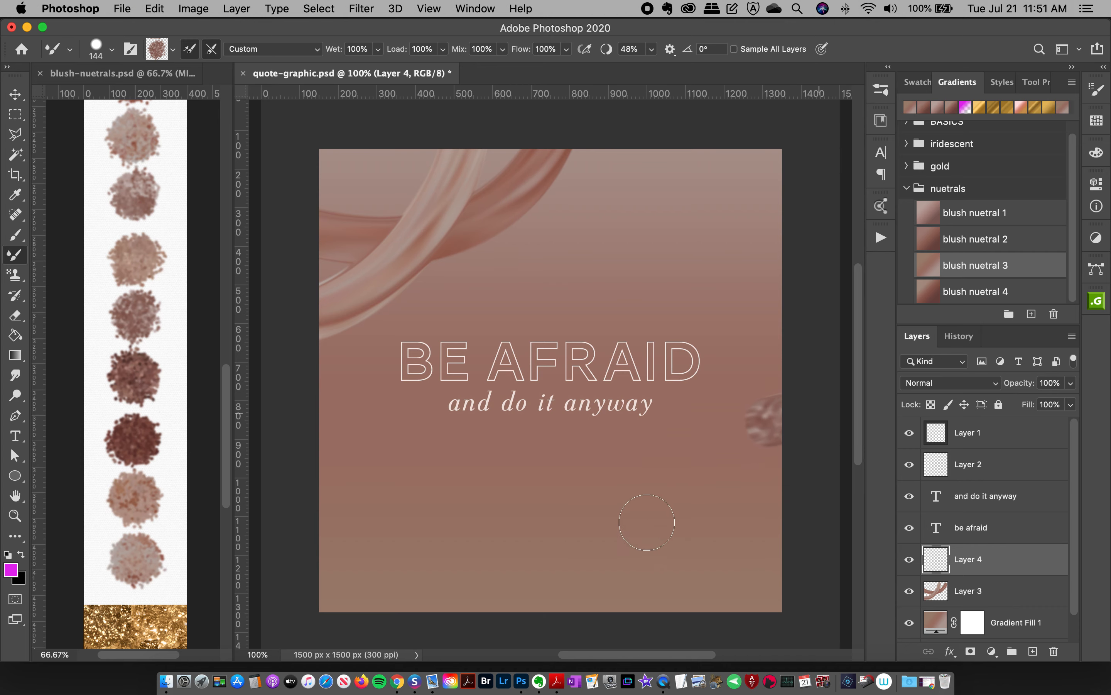
{"action": "left_click_drag", "start_coordinate": [684, 462], "coordinate": [595, 613]}
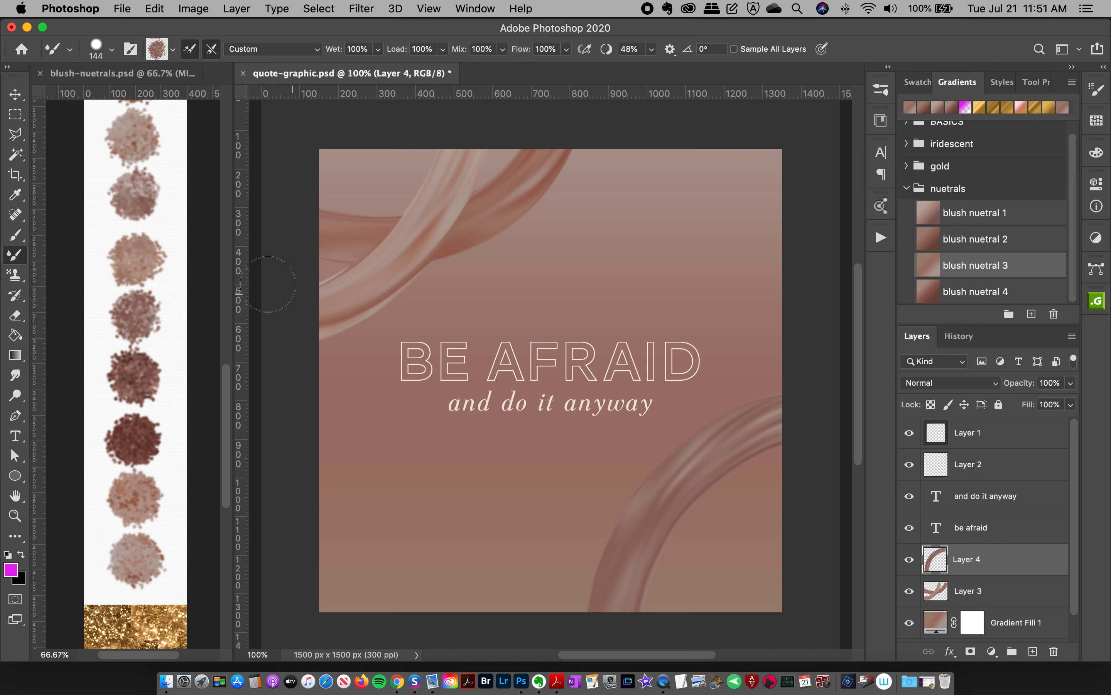
Load the mixer brush with the pale last round swatch from blush-nuetrals and return to quote-graphic.
{"action": "left_click", "coordinate": [204, 294]}
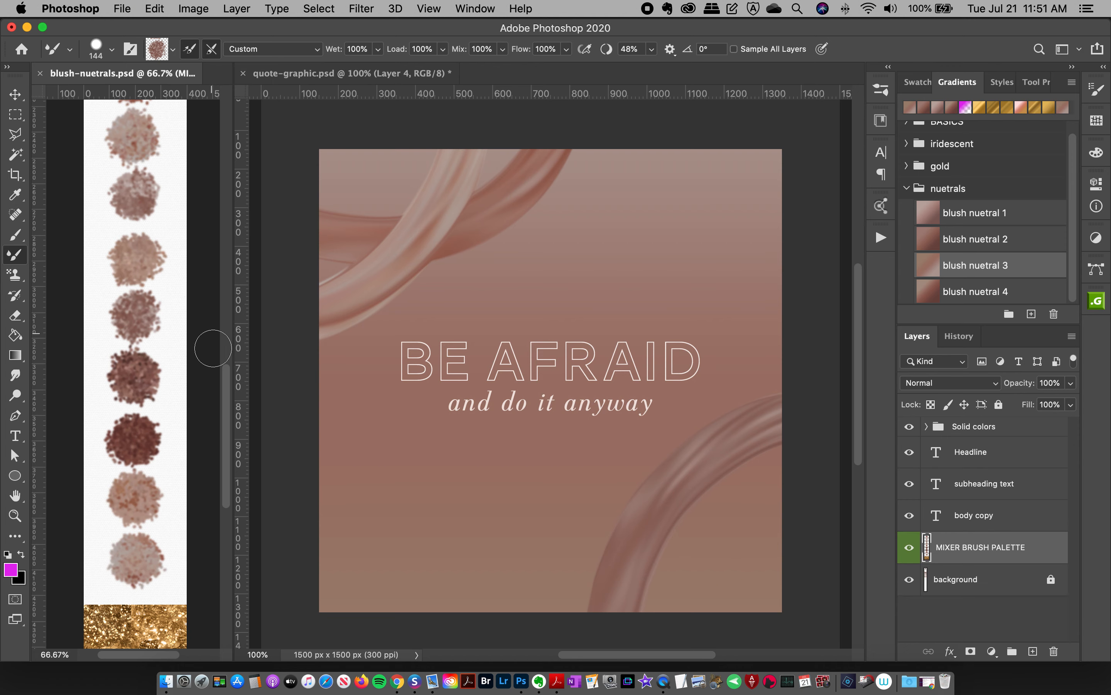
{"action": "left_click", "coordinate": [133, 560], "text": "alt"}
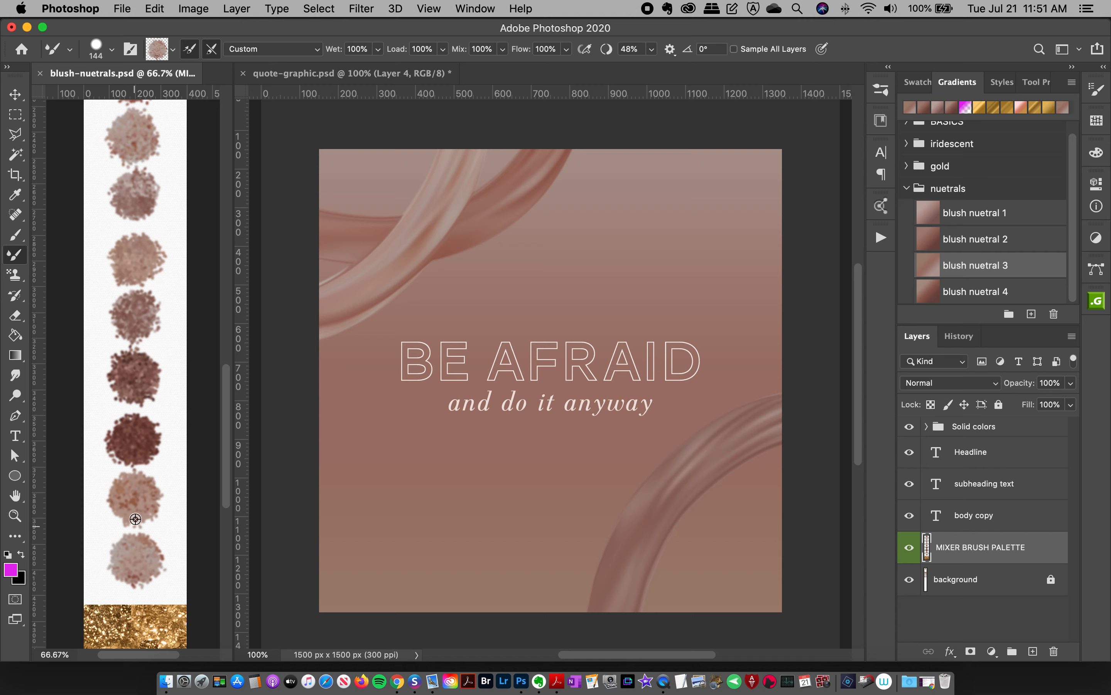
{"action": "left_click", "coordinate": [802, 493]}
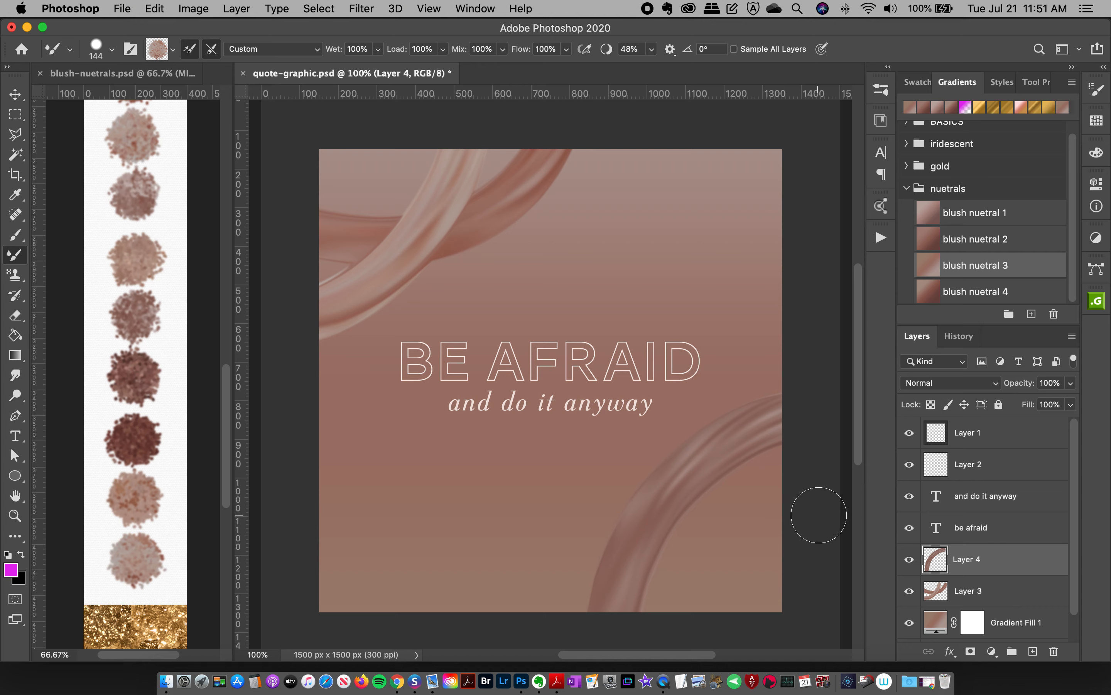
Paint a pale arched stroke on Layer 4 from the canvas's bottom edge over the mauve stroke to the lower-right corner, undoing the first attempt.
{"action": "mouse_move", "coordinate": [817, 513]}
{"action": "left_mouse_down"}
{"action": "mouse_move", "coordinate": [658, 515]}
{"action": "mouse_move", "coordinate": [563, 576]}
{"action": "mouse_move", "coordinate": [507, 676]}
{"action": "left_mouse_up"}
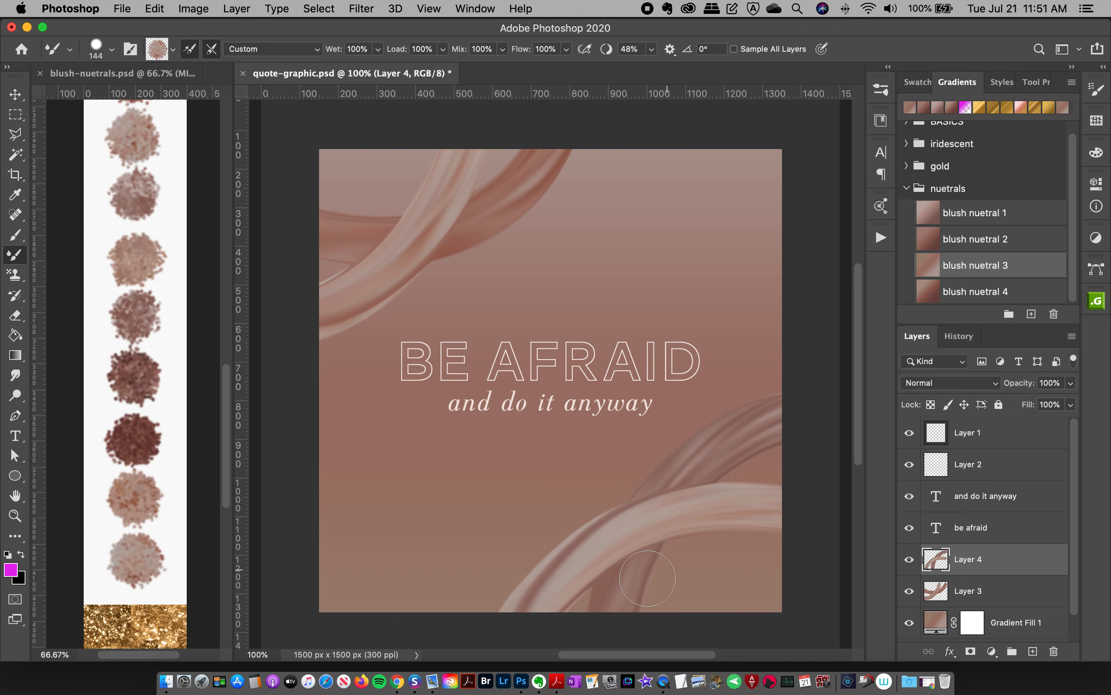
{"action": "key", "text": "super+z"}
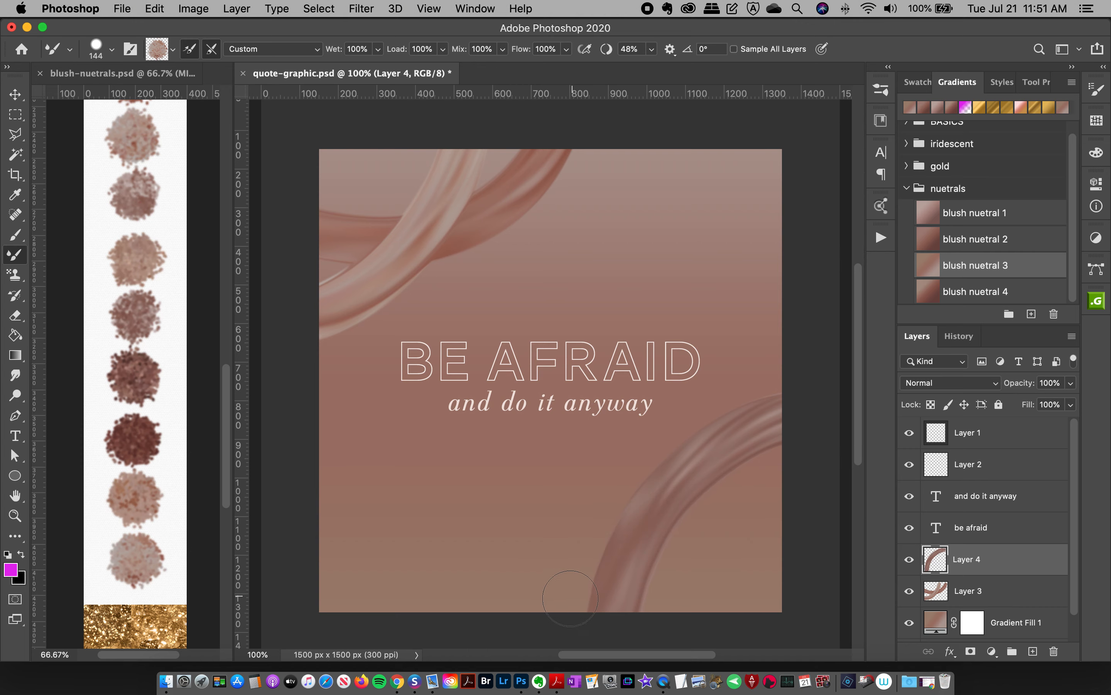
{"action": "mouse_move", "coordinate": [483, 640]}
{"action": "left_mouse_down"}
{"action": "mouse_move", "coordinate": [487, 593]}
{"action": "mouse_move", "coordinate": [618, 538]}
{"action": "mouse_move", "coordinate": [668, 533]}
{"action": "left_mouse_up"}
{"action": "left_click_drag", "start_coordinate": [770, 601], "coordinate": [797, 648]}
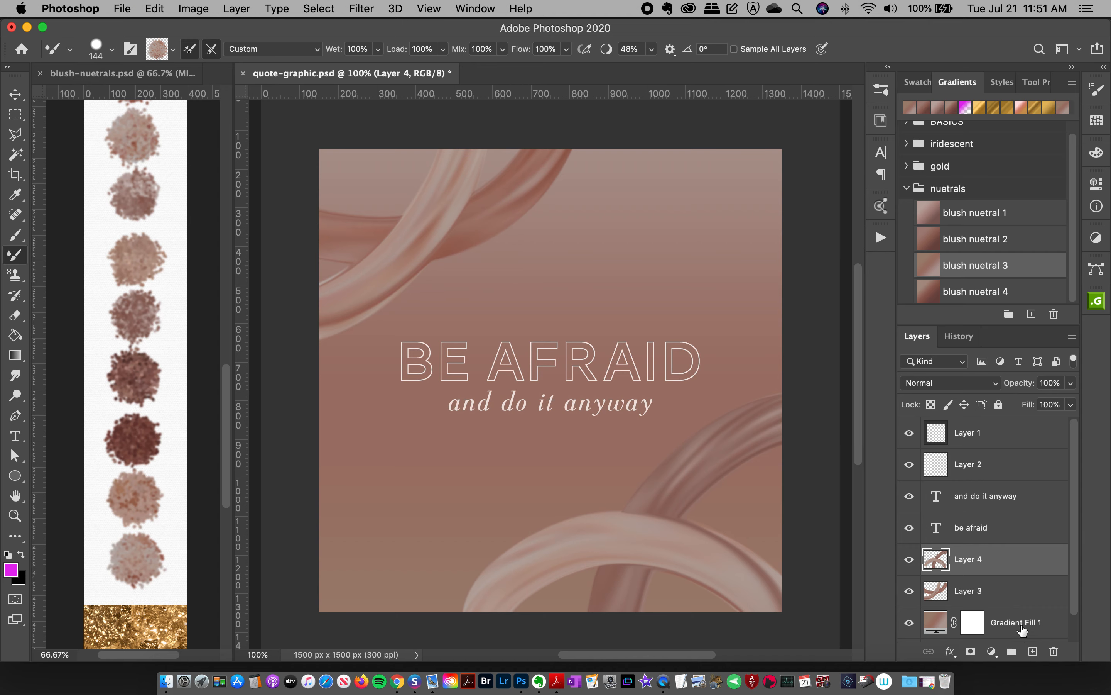
Add a new layer above Layer 4 and expand the Chains brush group.
{"action": "left_click", "coordinate": [1032, 658]}
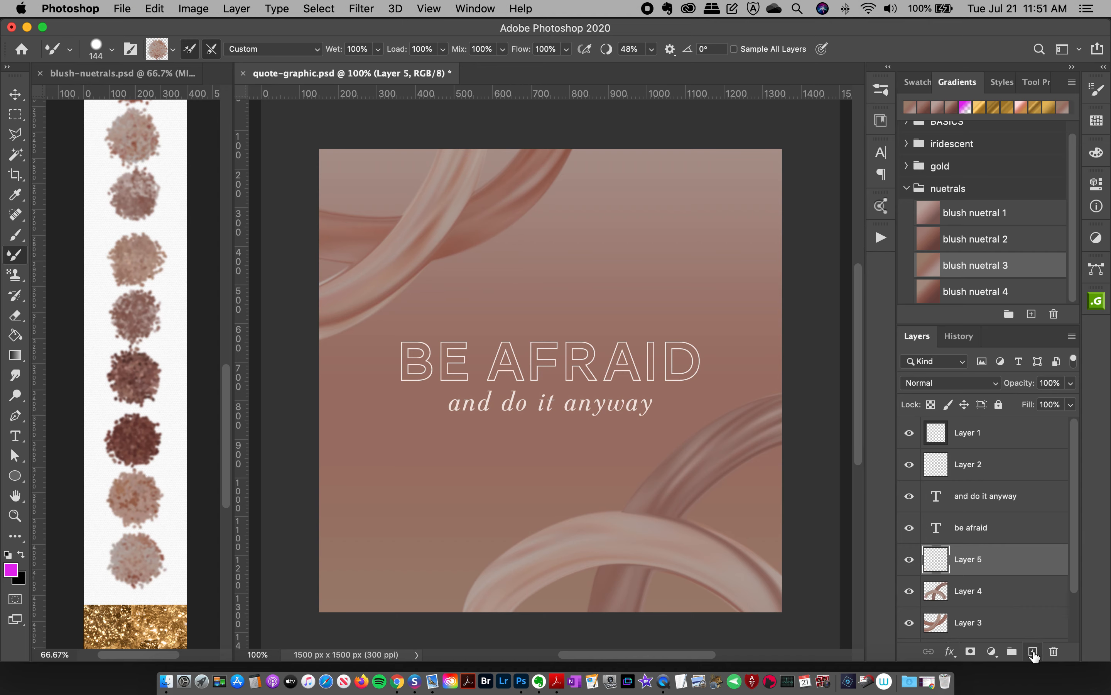
{"action": "left_click", "coordinate": [881, 91]}
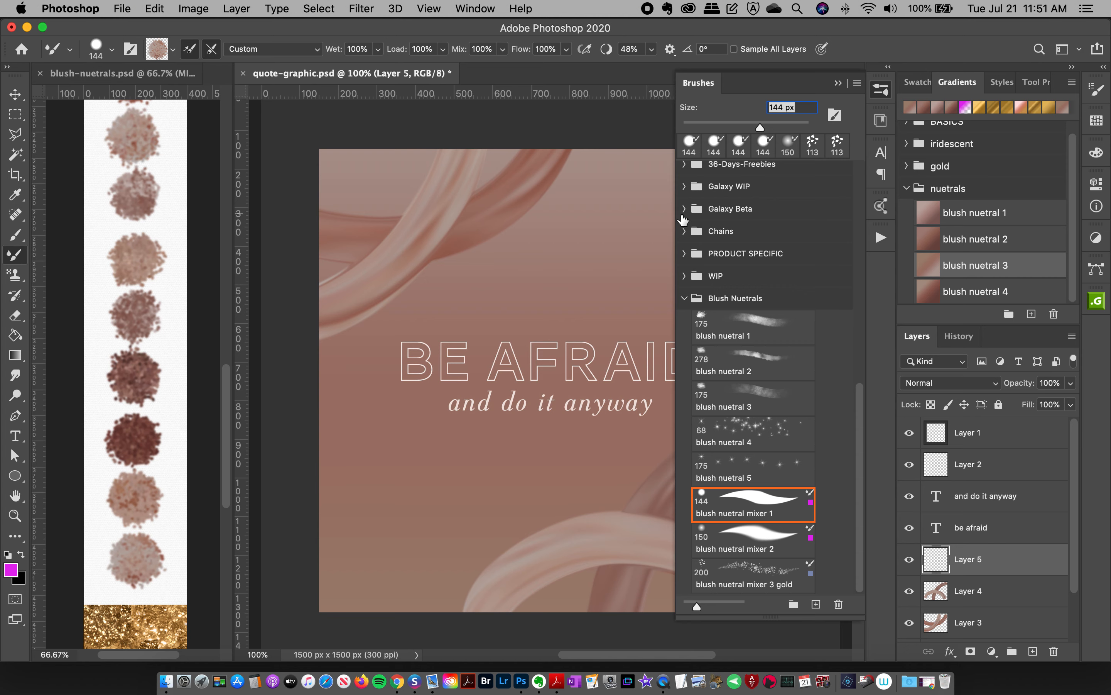
{"action": "left_click", "coordinate": [692, 232]}
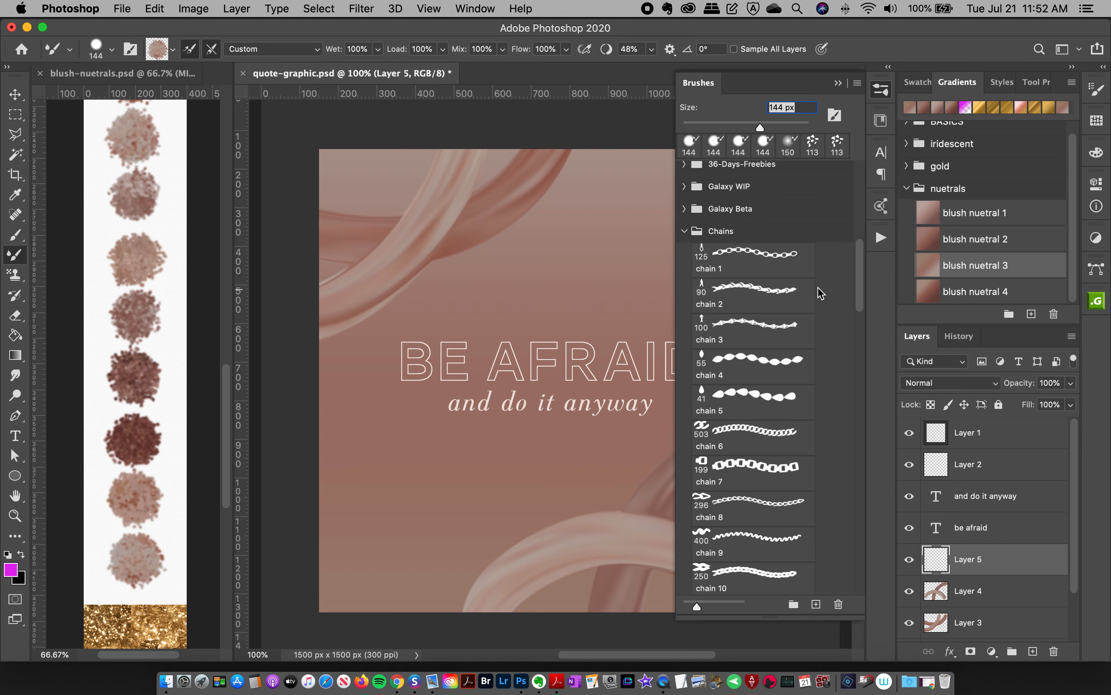
Switch to the Brush tool, sample a reddish-brown foreground colour from the painted stroke and choose the chain 1 brush.
{"action": "left_click", "coordinate": [15, 236]}
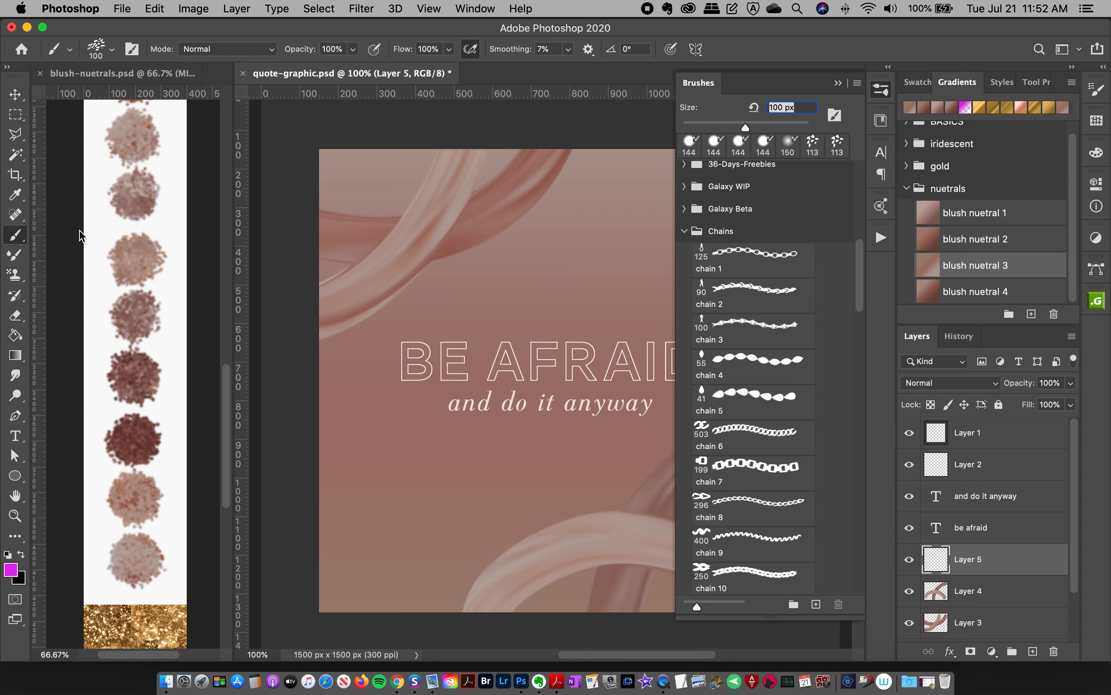
{"action": "left_click", "coordinate": [10, 570]}
{"action": "left_click", "coordinate": [427, 241]}
{"action": "left_click", "coordinate": [1058, 362]}
{"action": "left_click", "coordinate": [776, 264]}
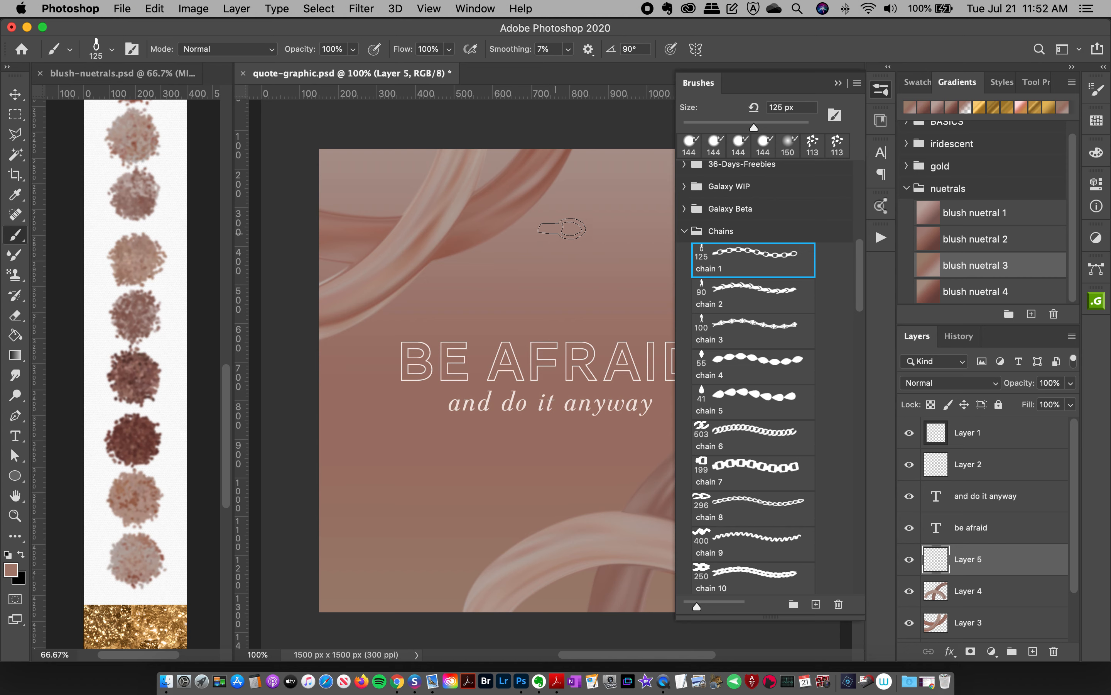
Try two chain 1 strokes across the headline area on Layer 5 and undo each.
{"action": "left_click_drag", "start_coordinate": [430, 388], "coordinate": [345, 485]}
{"action": "key", "text": "super+z"}
{"action": "mouse_move", "coordinate": [641, 135]}
{"action": "left_mouse_down"}
{"action": "mouse_move", "coordinate": [560, 255]}
{"action": "mouse_move", "coordinate": [345, 456]}
{"action": "left_mouse_up"}
{"action": "key", "text": "super+z"}
Choose the chain 14 brush, try a 200 px stroke across the canvas and undo it.
{"action": "left_click_drag", "start_coordinate": [860, 301], "coordinate": [849, 359]}
{"action": "left_click", "coordinate": [740, 381]}
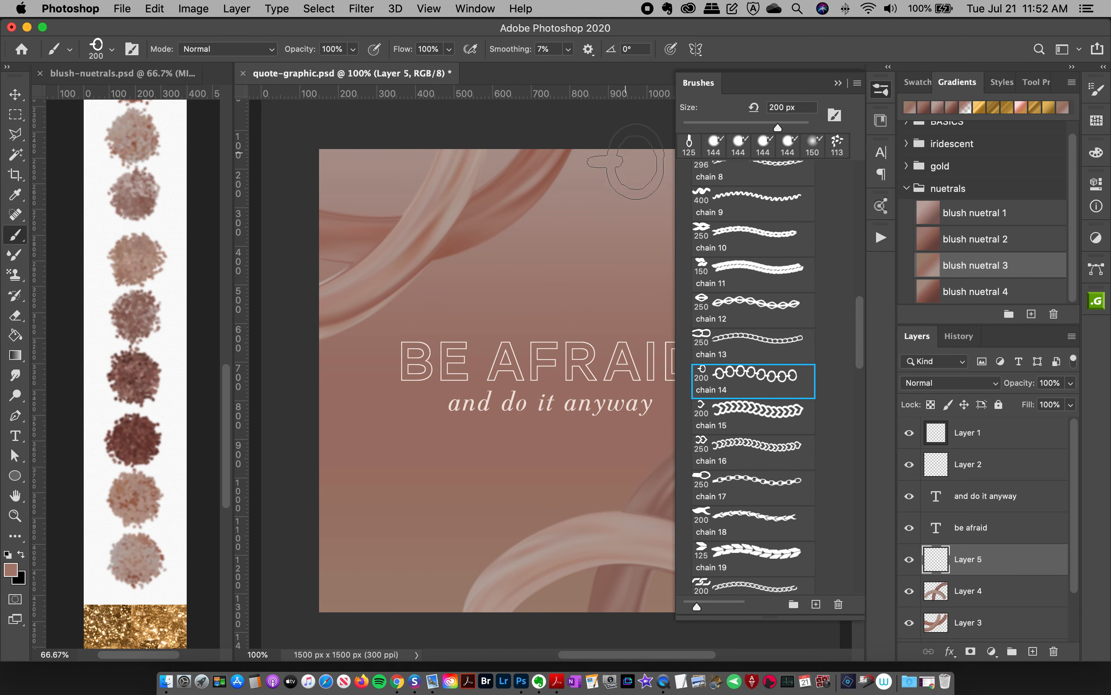
{"action": "mouse_move", "coordinate": [638, 139]}
{"action": "left_mouse_down"}
{"action": "mouse_move", "coordinate": [479, 377]}
{"action": "mouse_move", "coordinate": [416, 442]}
{"action": "left_mouse_up"}
{"action": "key", "text": "super+z"}
Reduce the chain 14 brush to 80 px, try a diagonal stroke from the canvas's upper edge and undo it.
{"action": "key", "text": "bracketleft"}
{"action": "key", "text": "bracketleft"}
{"action": "key", "text": "bracketleft"}
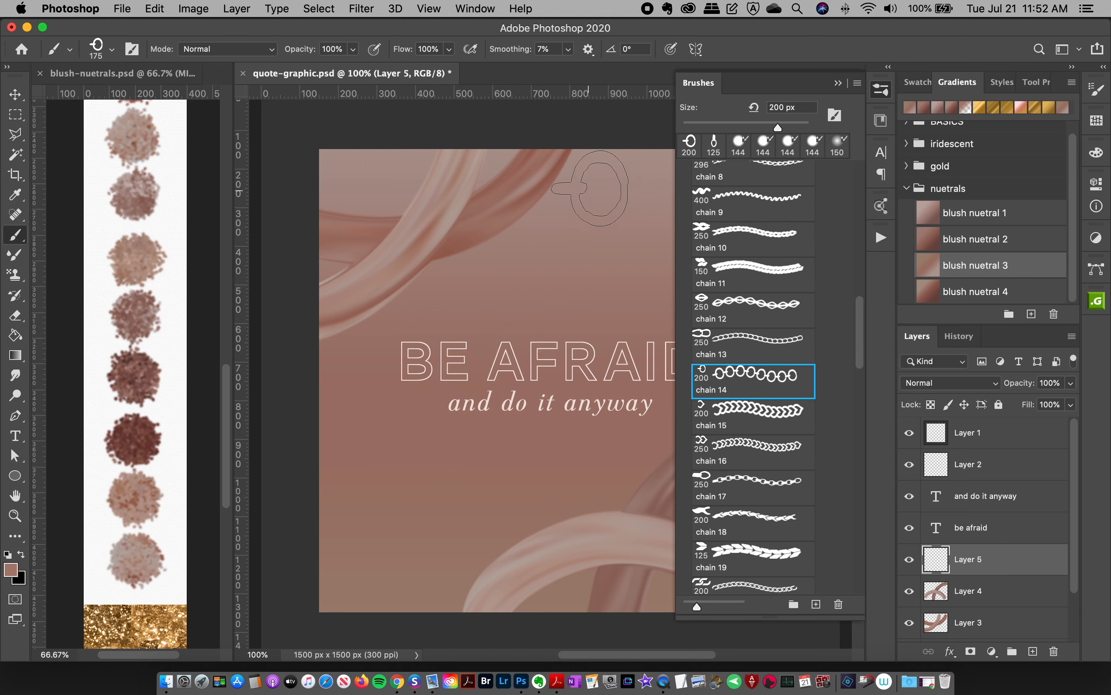
{"action": "key", "text": "bracketleft"}
{"action": "key", "text": "bracketleft"}
{"action": "key", "text": "bracketleft"}
{"action": "mouse_move", "coordinate": [611, 159]}
{"action": "left_mouse_down"}
{"action": "mouse_move", "coordinate": [557, 274]}
{"action": "mouse_move", "coordinate": [455, 337]}
{"action": "left_mouse_up"}
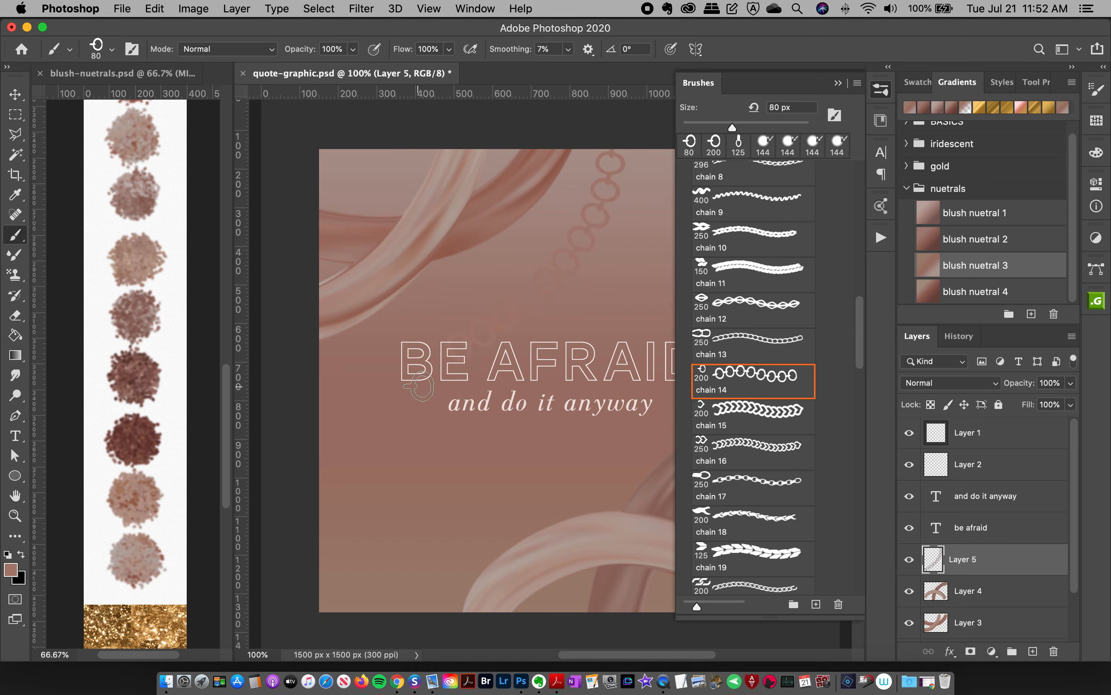
{"action": "key", "text": "super+z"}
Reduce the chain brush to 60 px, try another stroke down from the upper edge and undo it.
{"action": "key", "text": "bracketleft"}
{"action": "key", "text": "bracketleft"}
{"action": "mouse_move", "coordinate": [611, 133]}
{"action": "left_mouse_down"}
{"action": "mouse_move", "coordinate": [526, 300]}
{"action": "mouse_move", "coordinate": [398, 348]}
{"action": "left_mouse_up"}
{"action": "key", "text": "super+z"}
{"action": "left_click", "coordinate": [881, 90]}
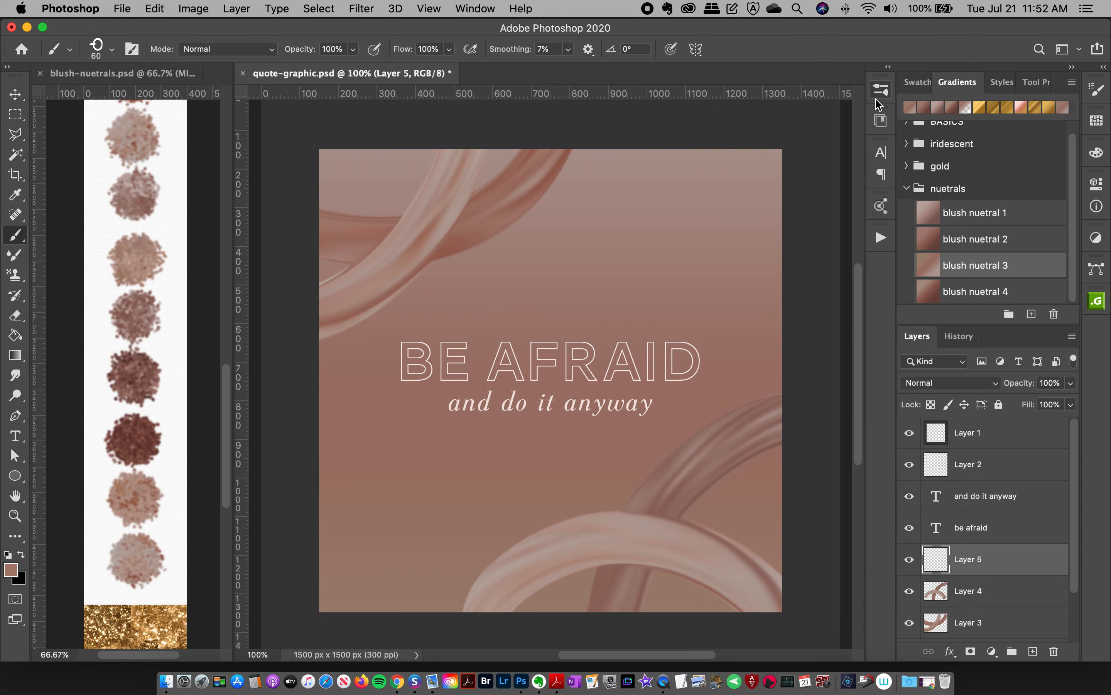
Switch to the Mixer Brush tool and choose the chain 14 brush.
{"action": "left_click", "coordinate": [15, 255]}
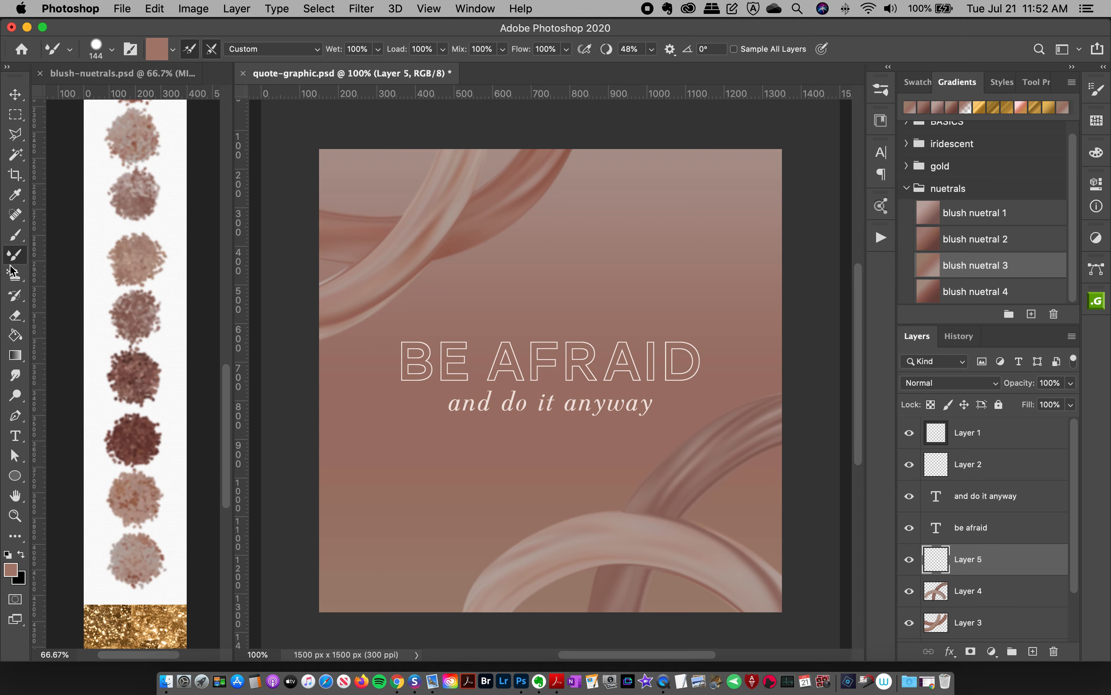
{"action": "left_click", "coordinate": [881, 89]}
{"action": "left_click_drag", "start_coordinate": [863, 558], "coordinate": [870, 324]}
{"action": "left_click", "coordinate": [746, 402]}
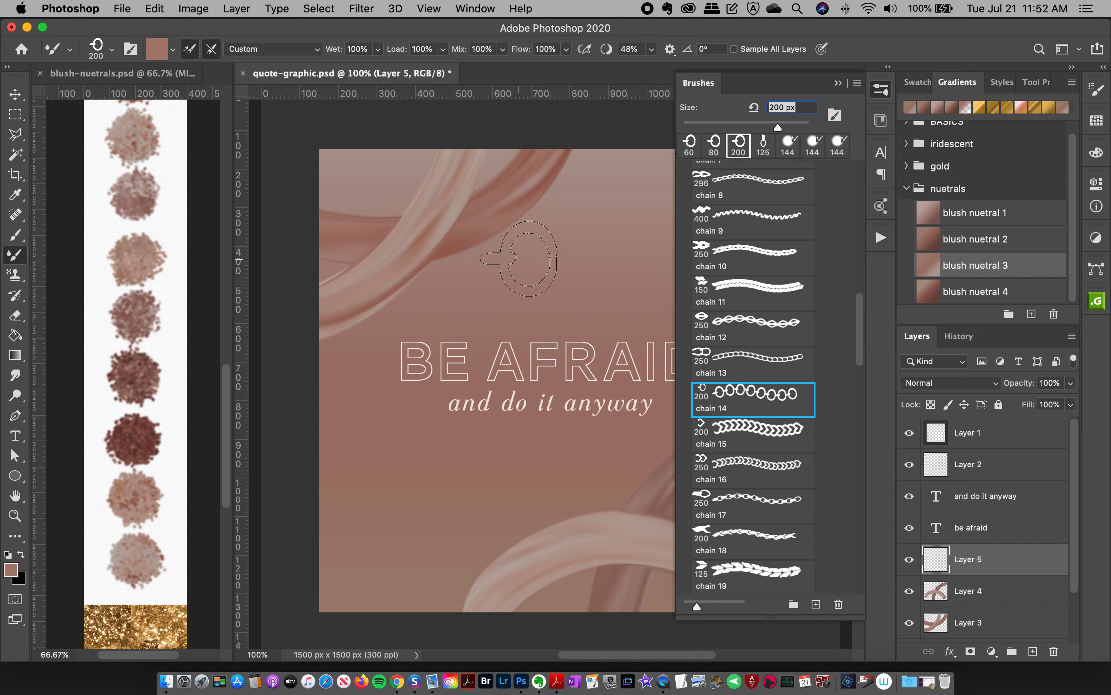
Reduce the mixer chain brush to 60 px and try a curved chain stroke from the canvas's upper edge on Layer 5.
{"action": "key", "text": "bracketleft"}
{"action": "key", "text": "bracketleft"}
{"action": "key", "text": "bracketleft"}
{"action": "key", "text": "bracketleft"}
{"action": "key", "text": "bracketleft"}
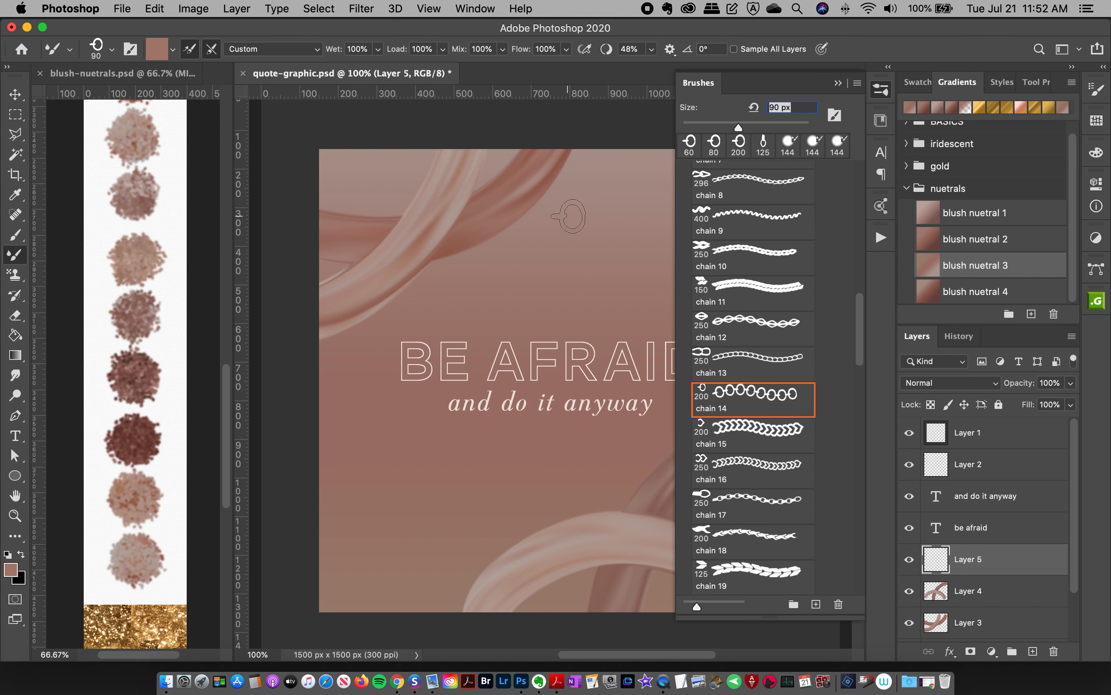
{"action": "key", "text": "bracketleft"}
{"action": "key", "text": "bracketleft"}
{"action": "key", "text": "bracketleft"}
{"action": "left_click_drag", "start_coordinate": [605, 148], "coordinate": [585, 194]}
{"action": "left_click", "coordinate": [487, 269], "text": "shift"}
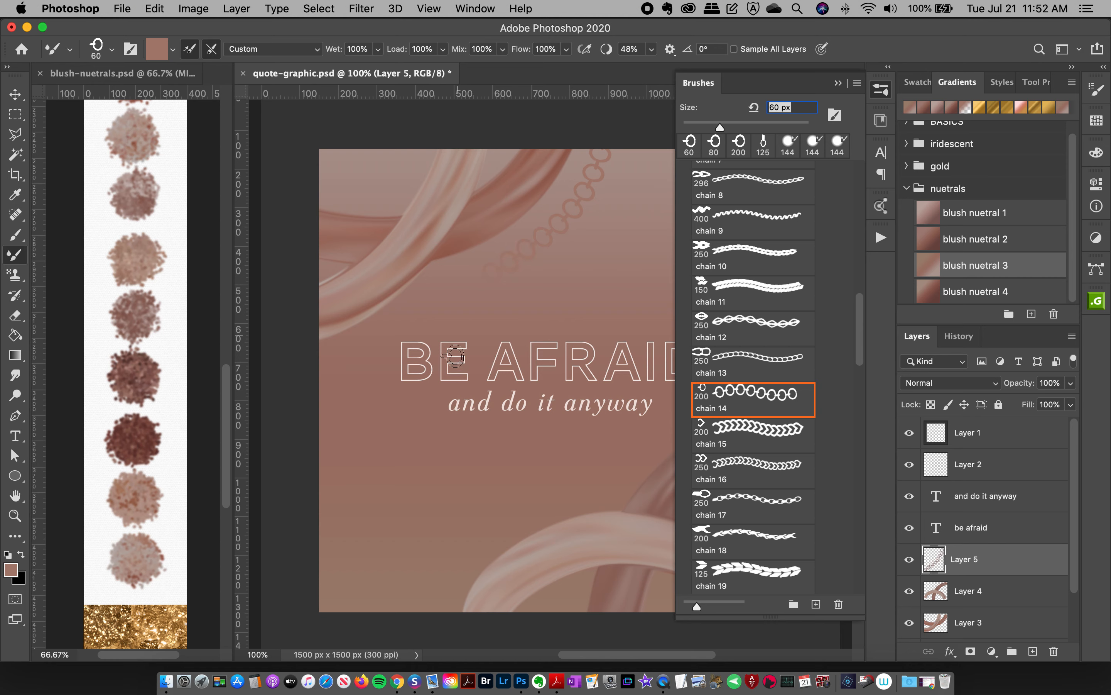
Set the chain brush size to 50 px for a second trial stroke and undo both chain strokes on Layer 5.
{"action": "key", "text": "bracketleft"}
{"action": "mouse_move", "coordinate": [641, 138]}
{"action": "left_mouse_down"}
{"action": "mouse_move", "coordinate": [595, 234]}
{"action": "mouse_move", "coordinate": [511, 296]}
{"action": "left_mouse_up"}
{"action": "key", "text": "super+z"}
{"action": "key", "text": "super+z"}
{"action": "key", "text": "super+z"}
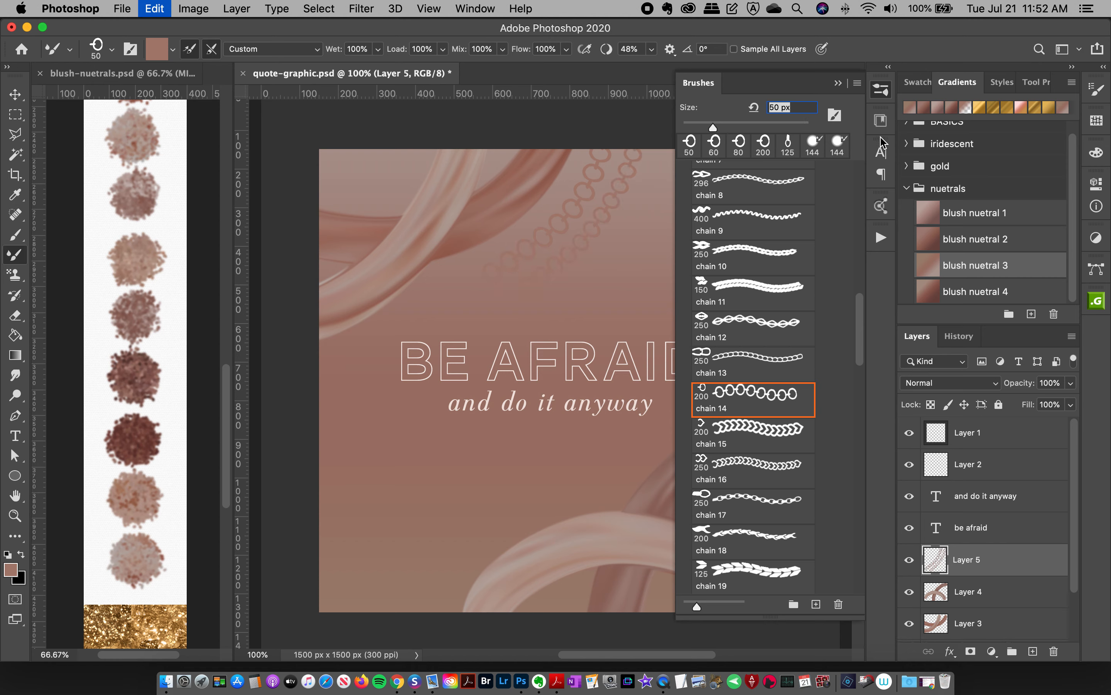
{"action": "left_click", "coordinate": [882, 90]}
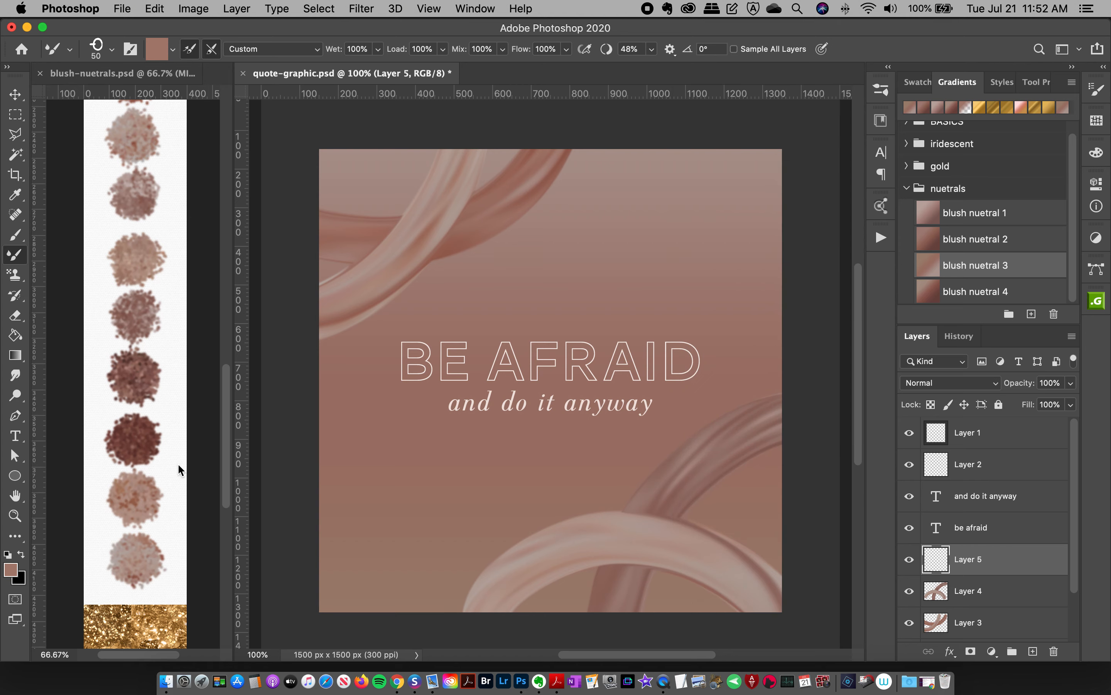
Load the mixer brush with the gold glitter texture at the end of the blush-nuetrals palette.
{"action": "left_click_drag", "start_coordinate": [225, 421], "coordinate": [227, 448]}
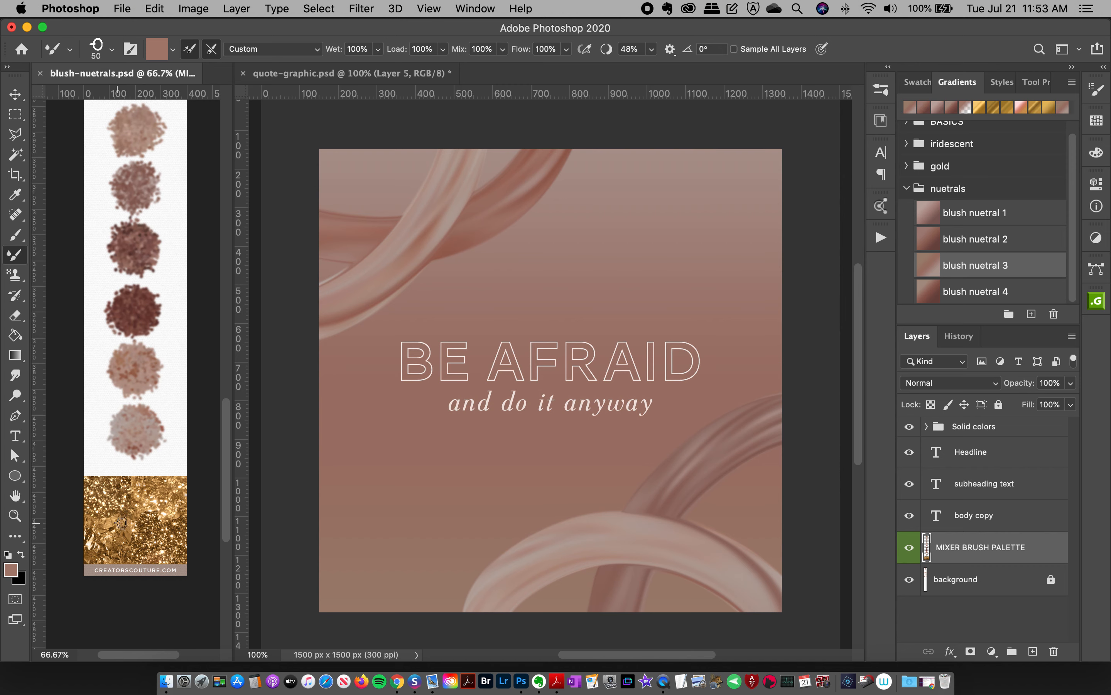
{"action": "left_click", "coordinate": [150, 519], "text": "alt"}
{"action": "left_click", "coordinate": [156, 534], "text": "alt"}
{"action": "left_click", "coordinate": [115, 506], "text": "alt"}
Set the mixer brush blend preset to Dry, Heavy Load and return to quote-graphic.
{"action": "left_click", "coordinate": [246, 54]}
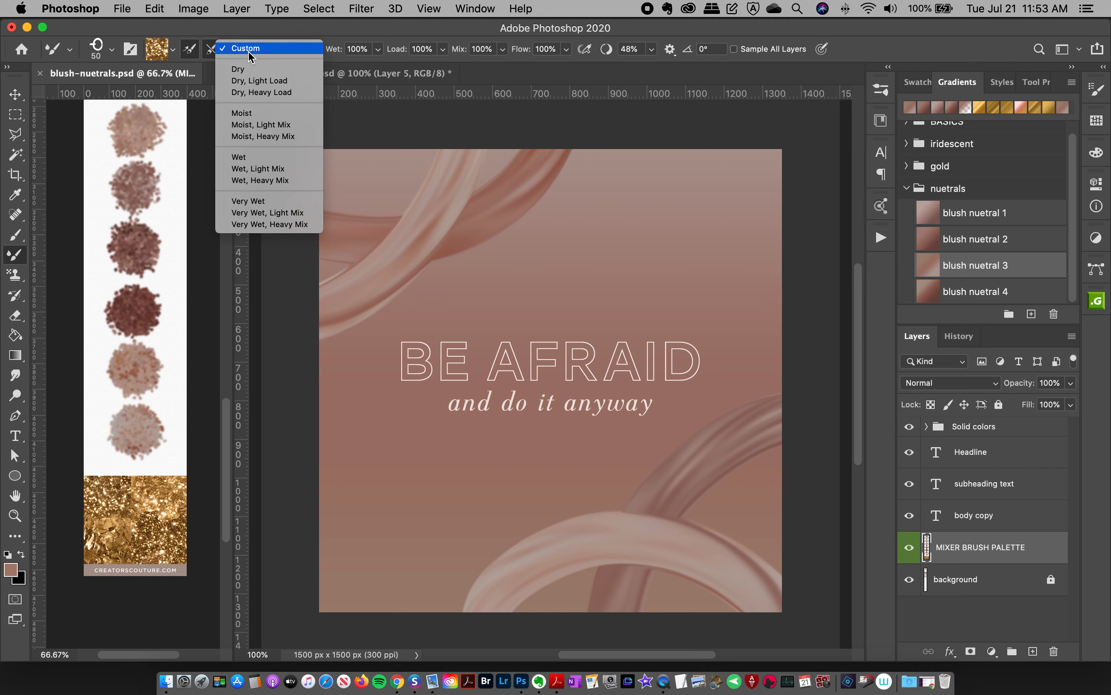
{"action": "left_click", "coordinate": [242, 94]}
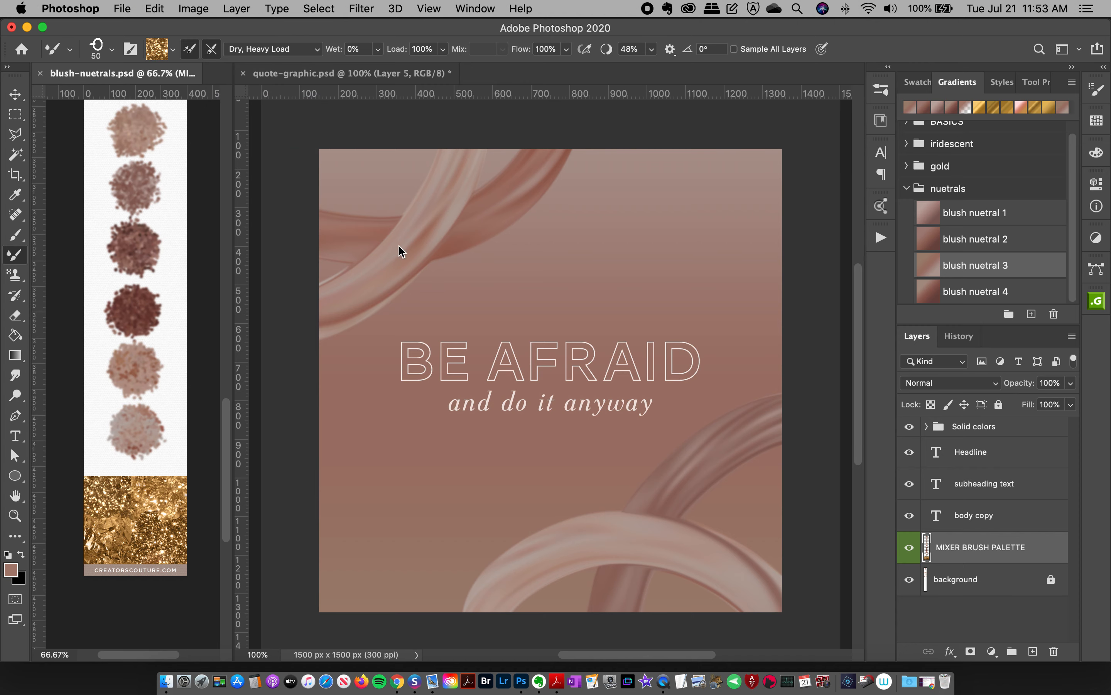
{"action": "left_click", "coordinate": [357, 253]}
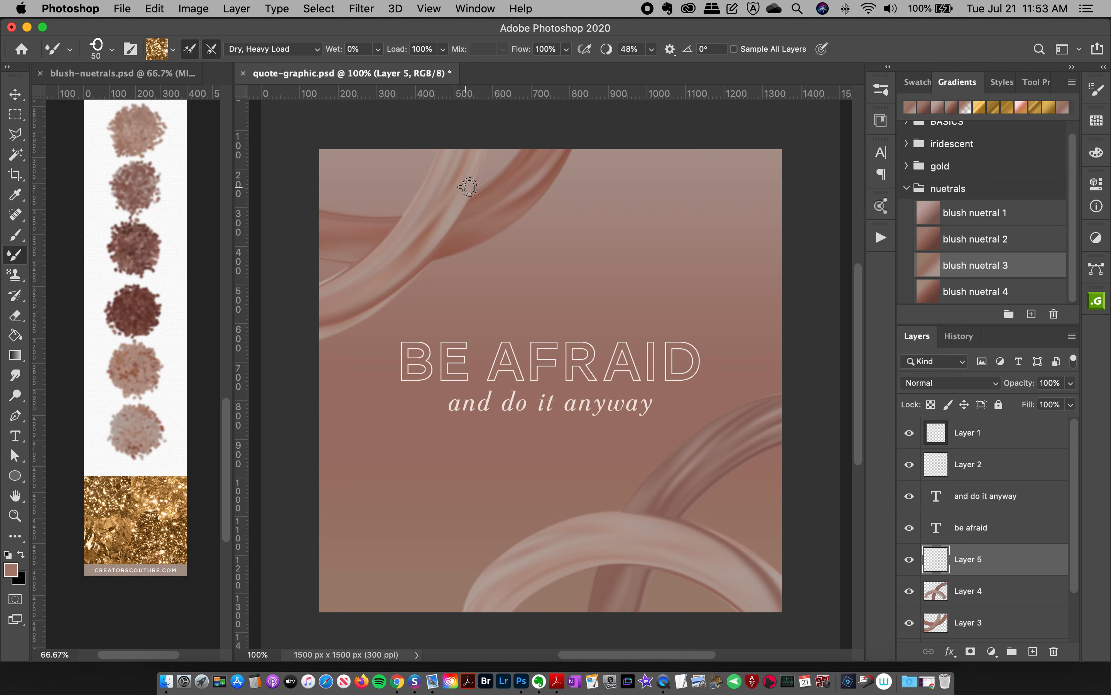
Try gold chain strokes curving from the canvas's upper edge to its left edge on Layer 5 and undo each.
{"action": "mouse_move", "coordinate": [444, 140]}
{"action": "left_mouse_down"}
{"action": "mouse_move", "coordinate": [367, 271]}
{"action": "mouse_move", "coordinate": [222, 311]}
{"action": "left_mouse_up"}
{"action": "key", "text": "super+z"}
{"action": "mouse_move", "coordinate": [508, 125]}
{"action": "left_mouse_down"}
{"action": "mouse_move", "coordinate": [413, 285]}
{"action": "mouse_move", "coordinate": [201, 234]}
{"action": "left_mouse_up"}
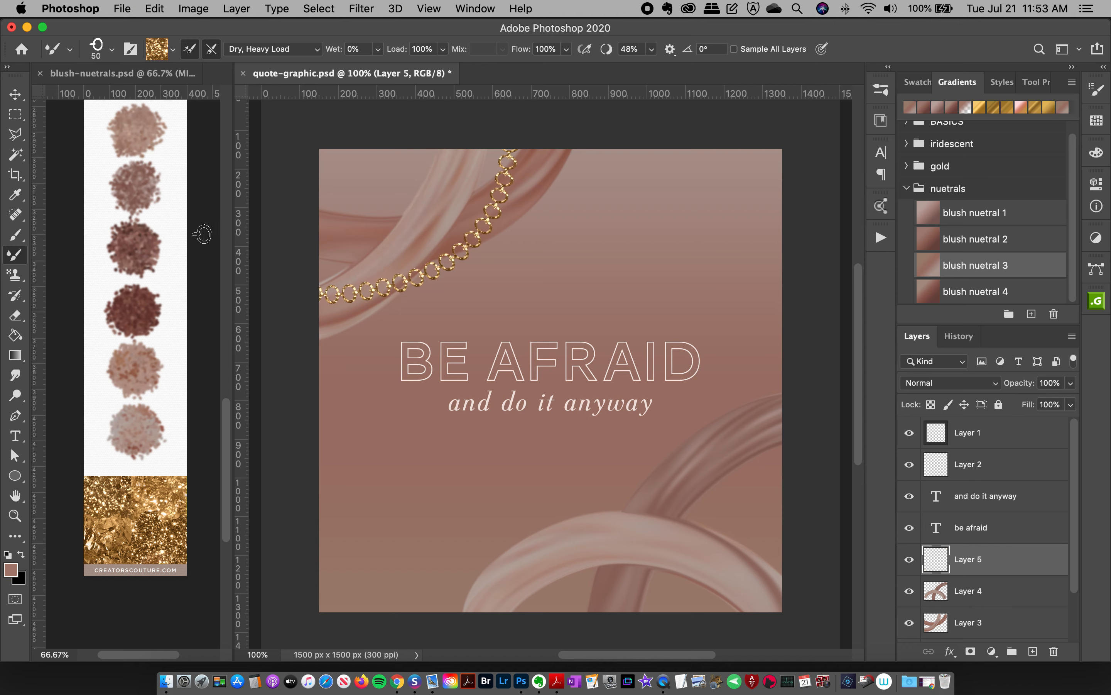
{"action": "key", "text": "super+z"}
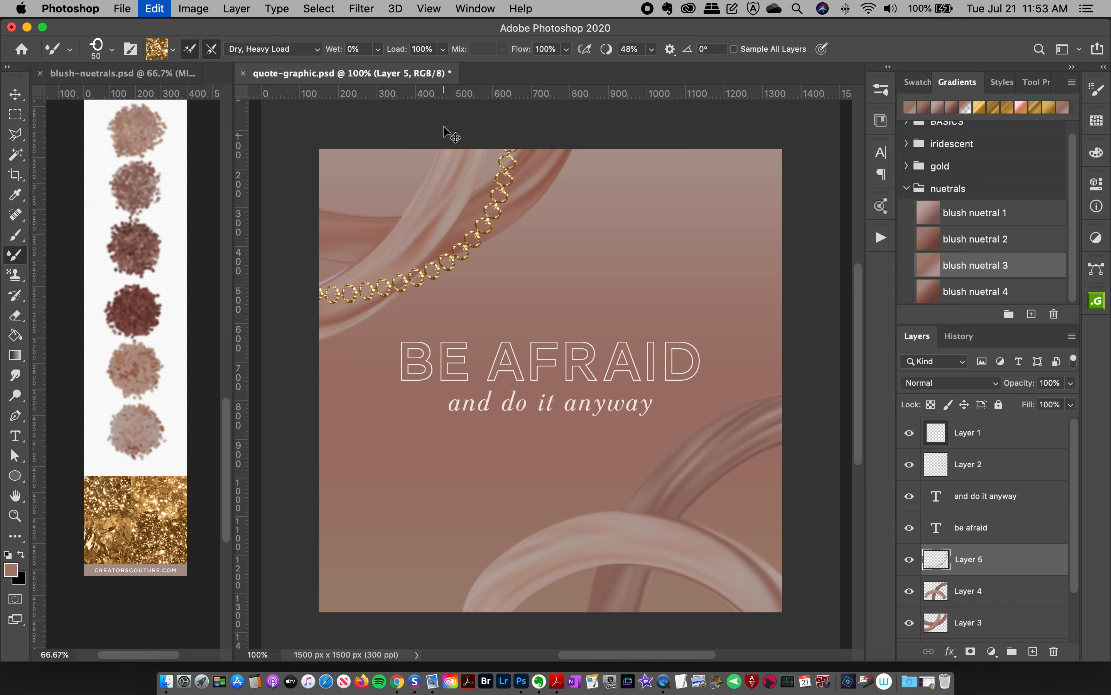
Try a wavy gold chain from the upper edge to the right edge, then one towards the left edge, and undo both.
{"action": "mouse_move", "coordinate": [450, 128]}
{"action": "left_mouse_down"}
{"action": "mouse_move", "coordinate": [609, 222]}
{"action": "mouse_move", "coordinate": [730, 324]}
{"action": "mouse_move", "coordinate": [853, 347]}
{"action": "left_mouse_up"}
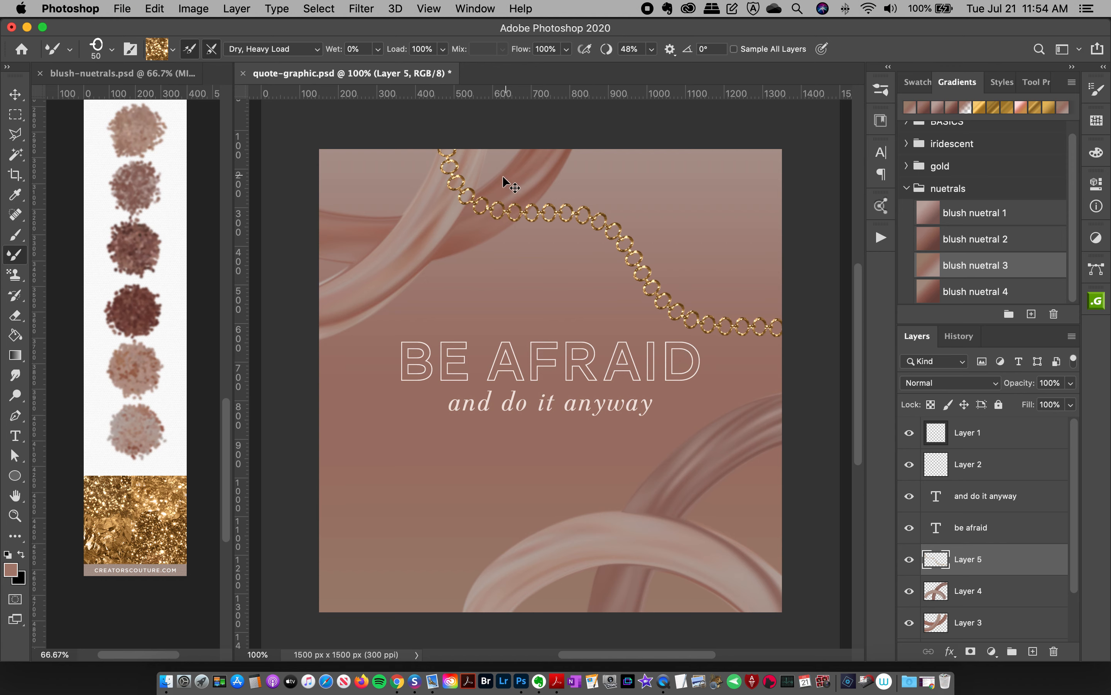
{"action": "key", "text": "super+z"}
{"action": "key", "text": "super+z"}
{"action": "left_click_drag", "start_coordinate": [436, 140], "coordinate": [248, 349]}
{"action": "key", "text": "super+z"}
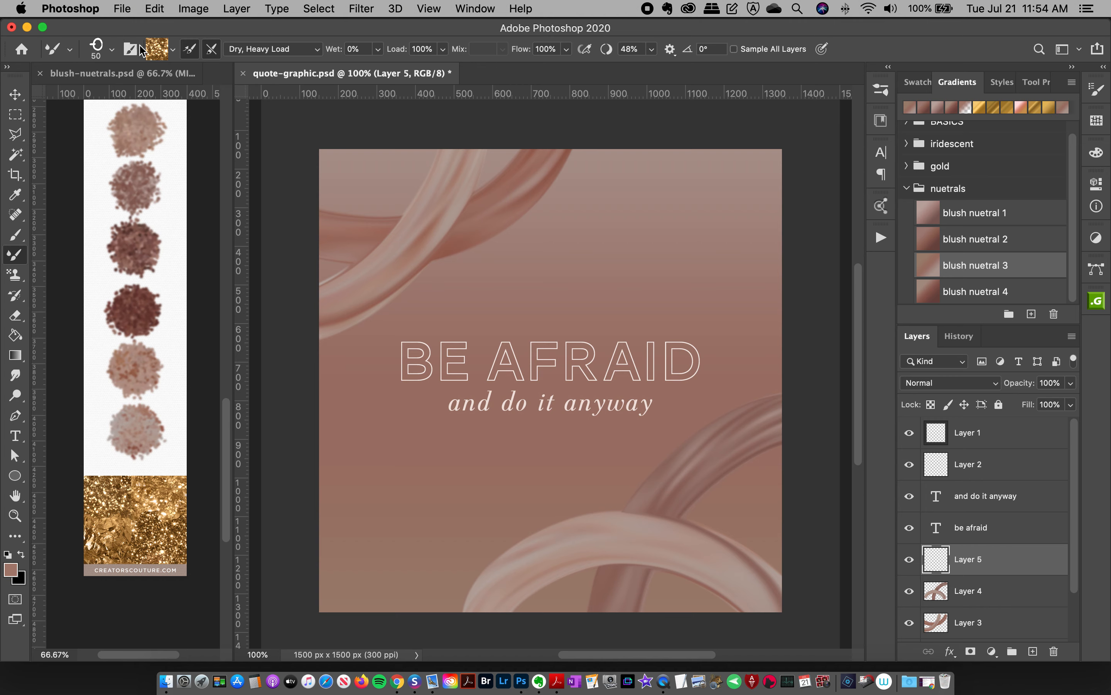
Paint a wavy gold chain on Layer 5 from the canvas's upper edge to its right edge above the quote.
{"action": "mouse_move", "coordinate": [395, 136]}
{"action": "left_mouse_down"}
{"action": "mouse_move", "coordinate": [419, 213]}
{"action": "mouse_move", "coordinate": [495, 219]}
{"action": "mouse_move", "coordinate": [599, 329]}
{"action": "mouse_move", "coordinate": [699, 316]}
{"action": "mouse_move", "coordinate": [814, 332]}
{"action": "mouse_move", "coordinate": [807, 354]}
{"action": "left_mouse_up"}
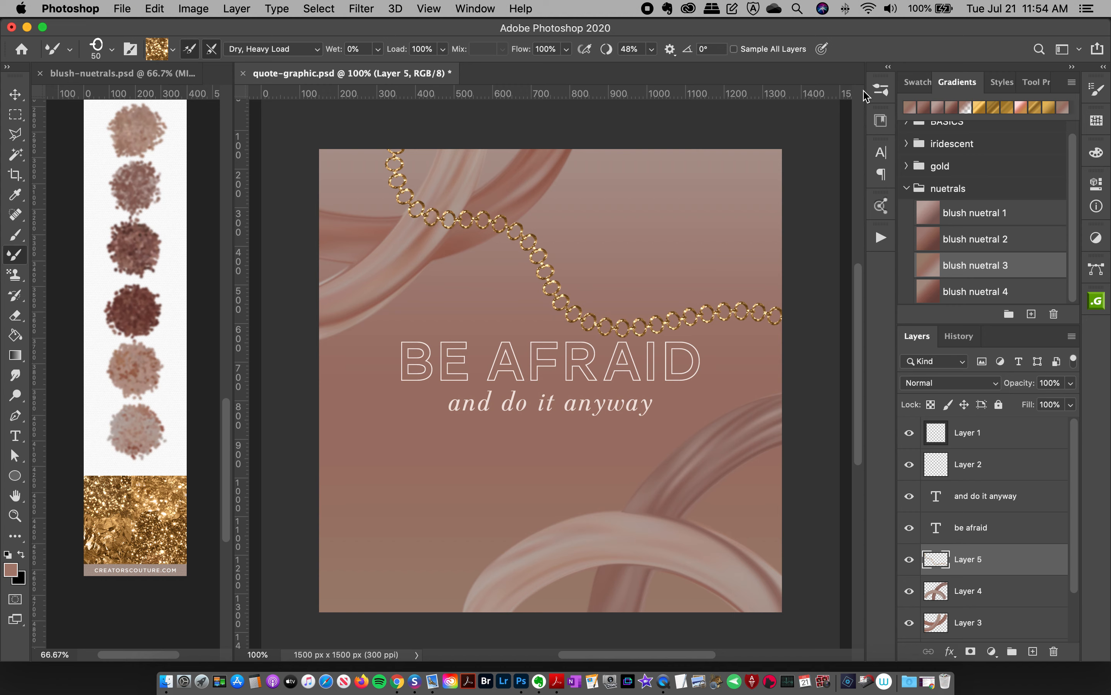
Begin a new brush preset from the current 50 px chain brush with tool settings and color included, and cancel it.
{"action": "left_click", "coordinate": [880, 90]}
{"action": "left_click", "coordinate": [879, 91]}
{"action": "left_click", "coordinate": [880, 91]}
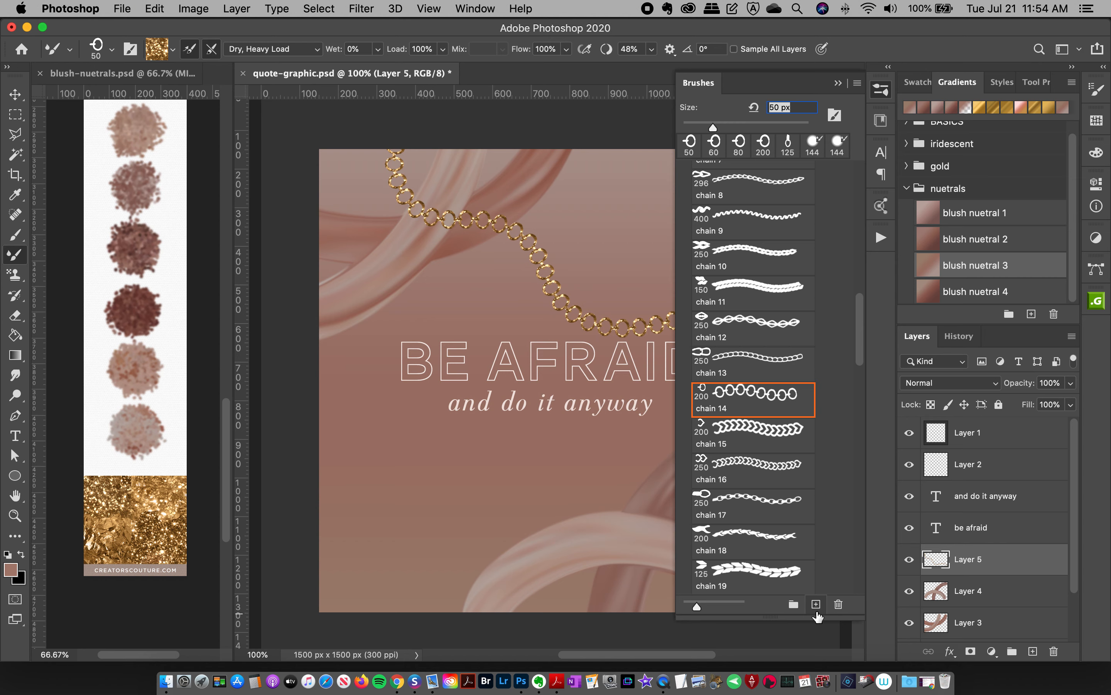
{"action": "left_click", "coordinate": [809, 600]}
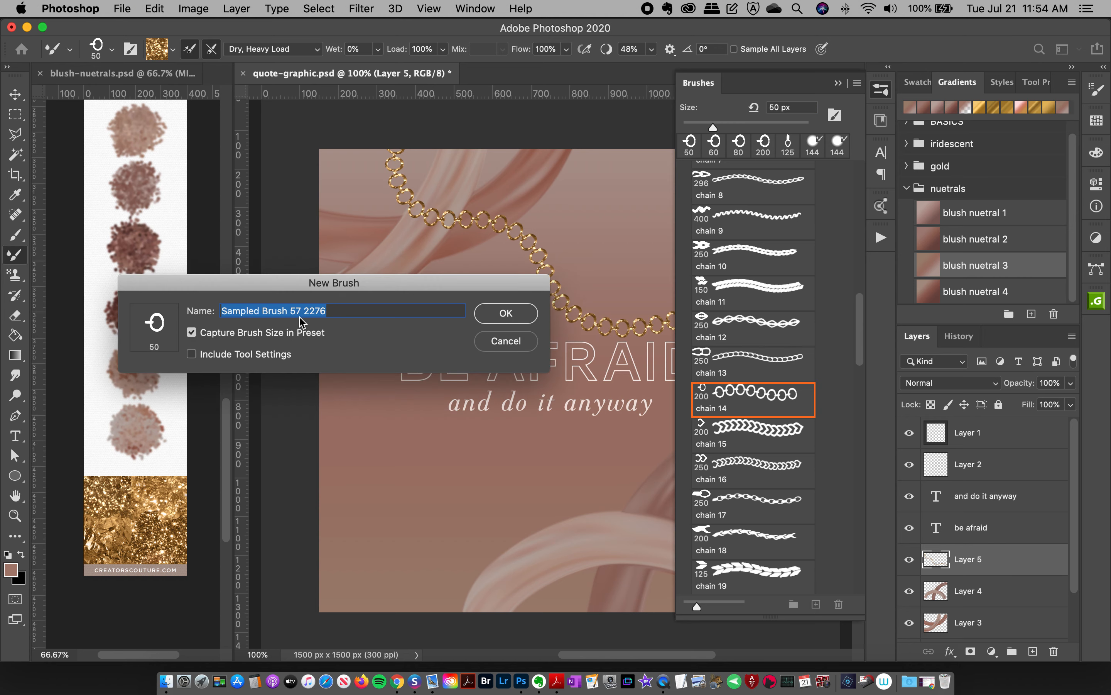
{"action": "left_click", "coordinate": [192, 354]}
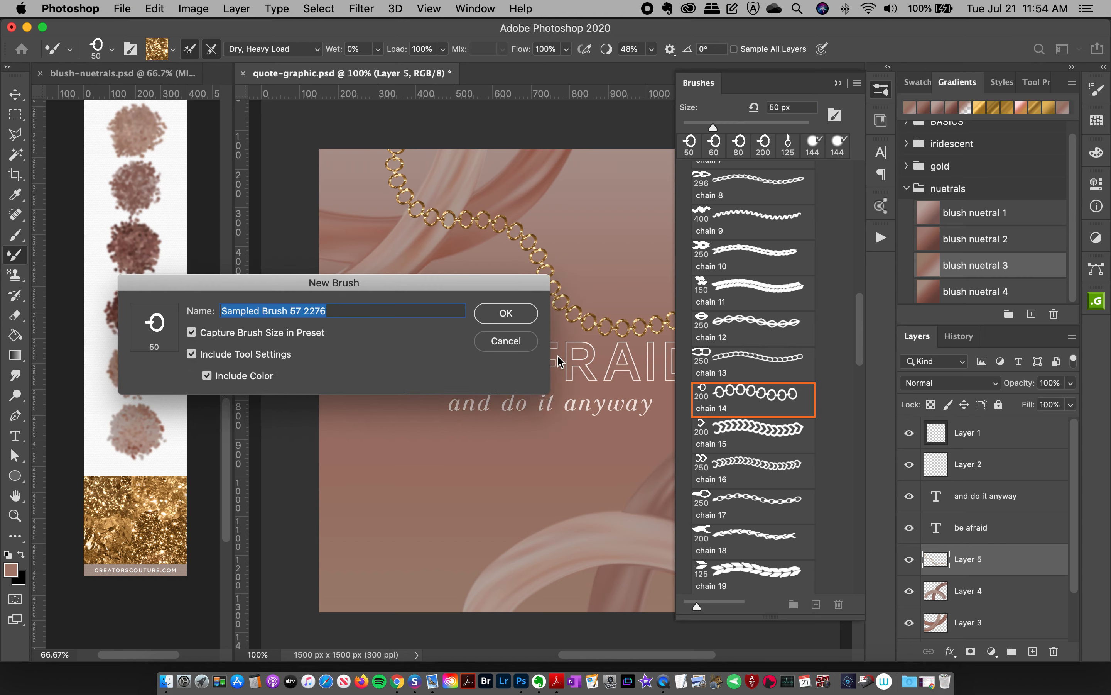
{"action": "left_click", "coordinate": [501, 342]}
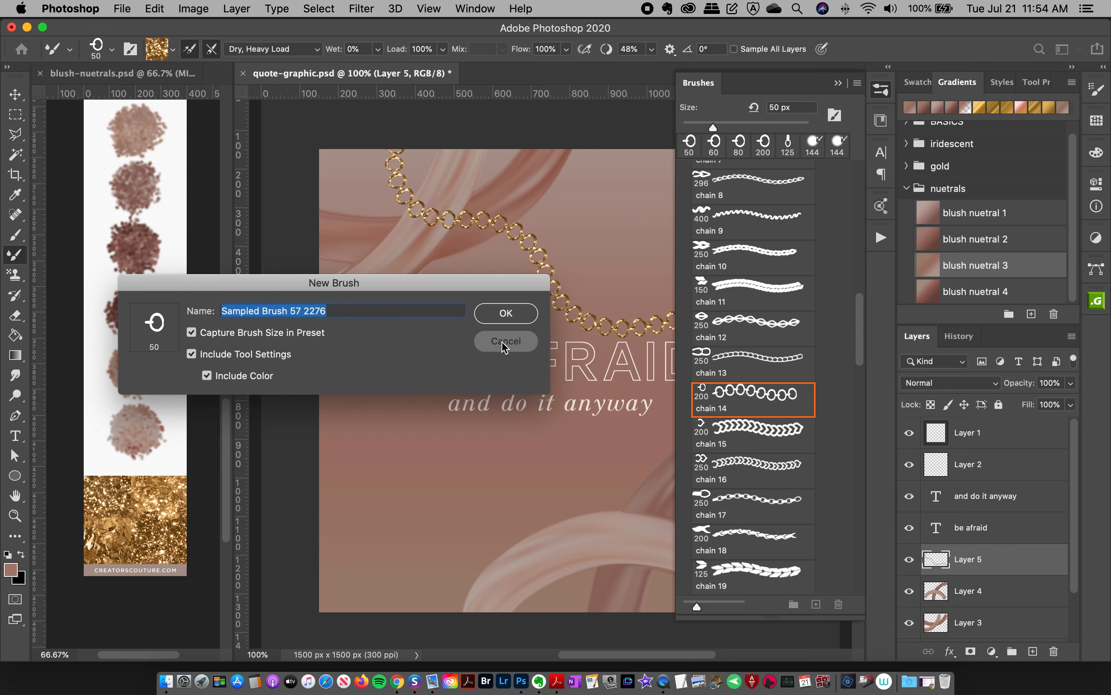
{"action": "left_click", "coordinate": [879, 89]}
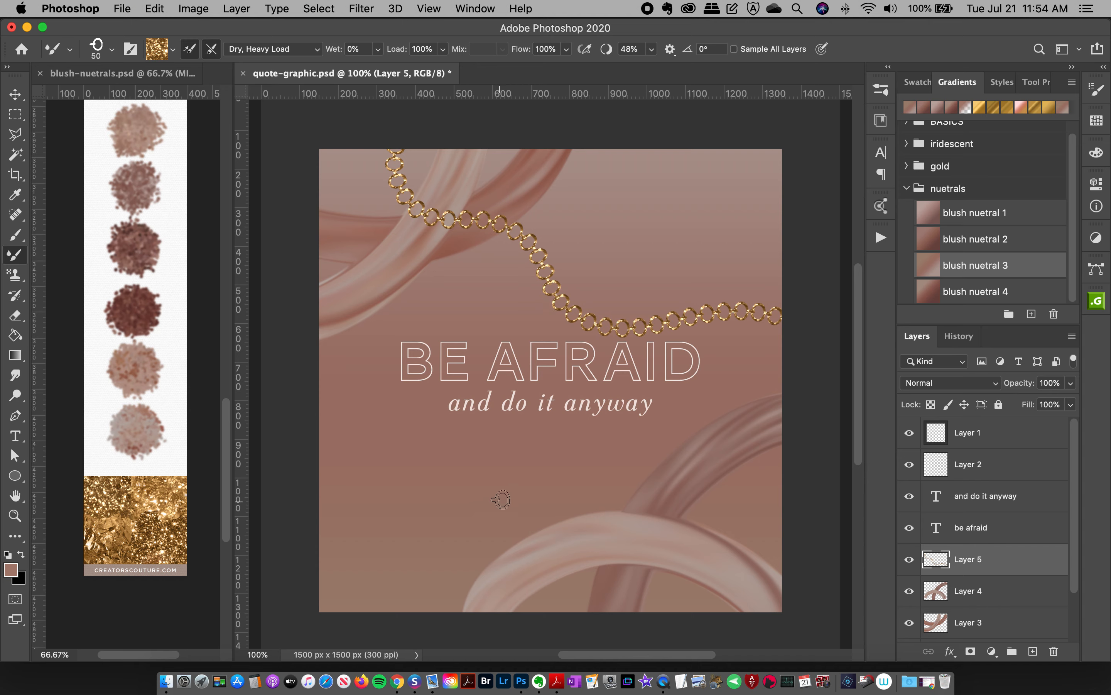
{"action": "left_click", "coordinate": [879, 91]}
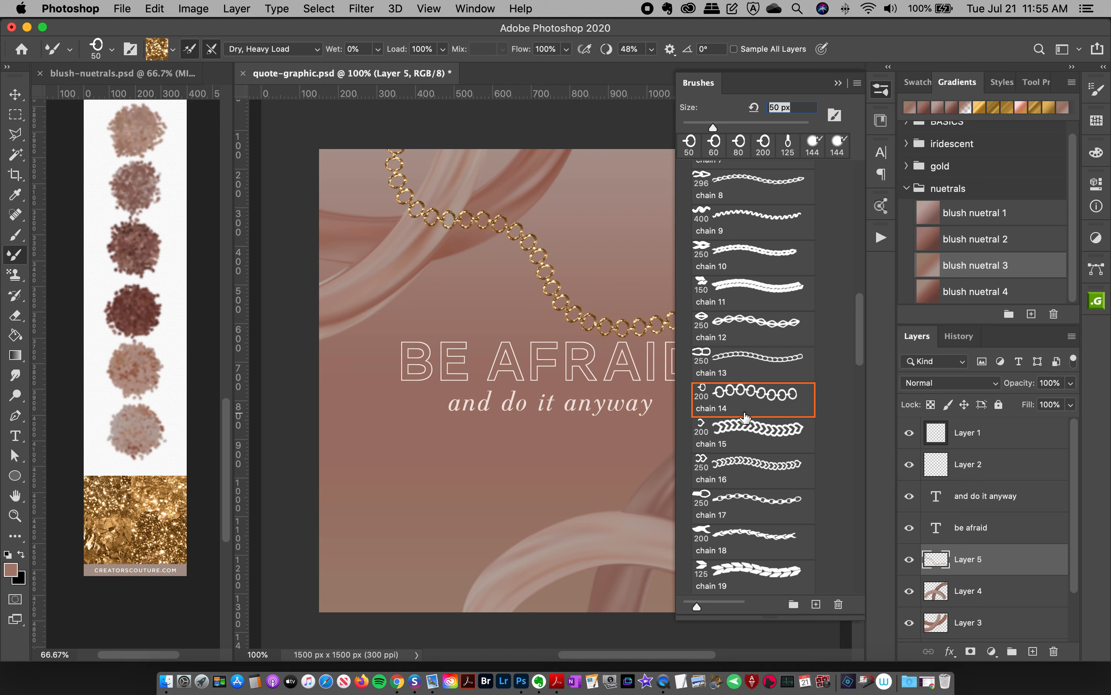
{"action": "left_click", "coordinate": [879, 91]}
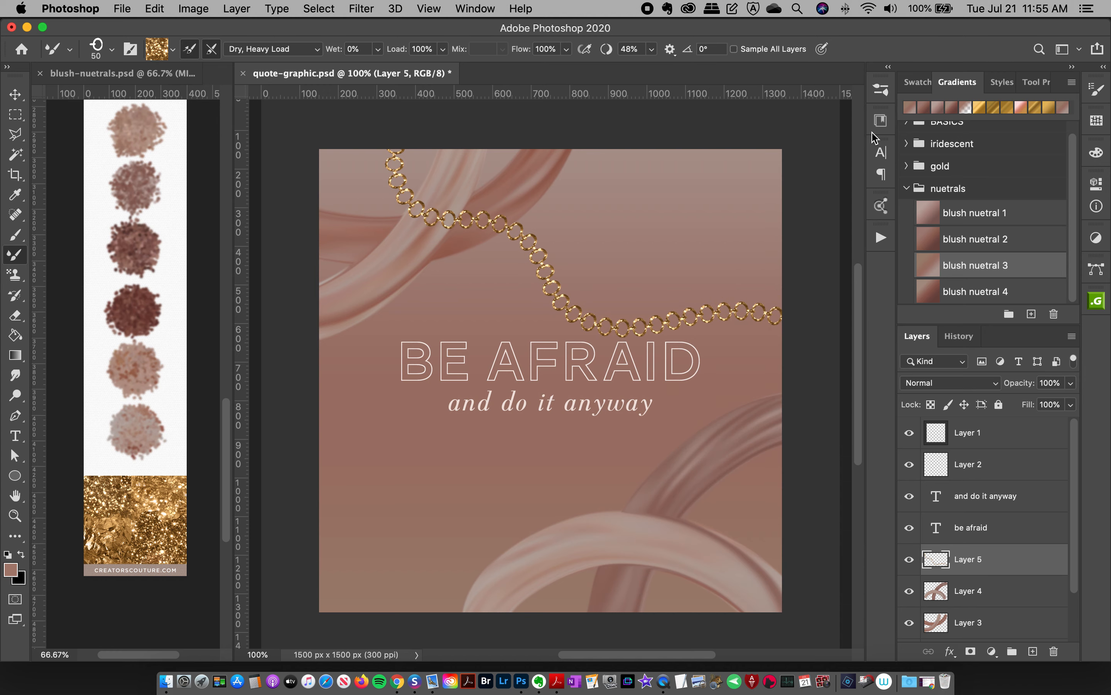
Undo the wavy gold chain above the quote, and try two chains from the upper edge towards the left edge, undoing each.
{"action": "key", "text": "super+z"}
{"action": "key", "text": "super+z"}
{"action": "key", "text": "super+z"}
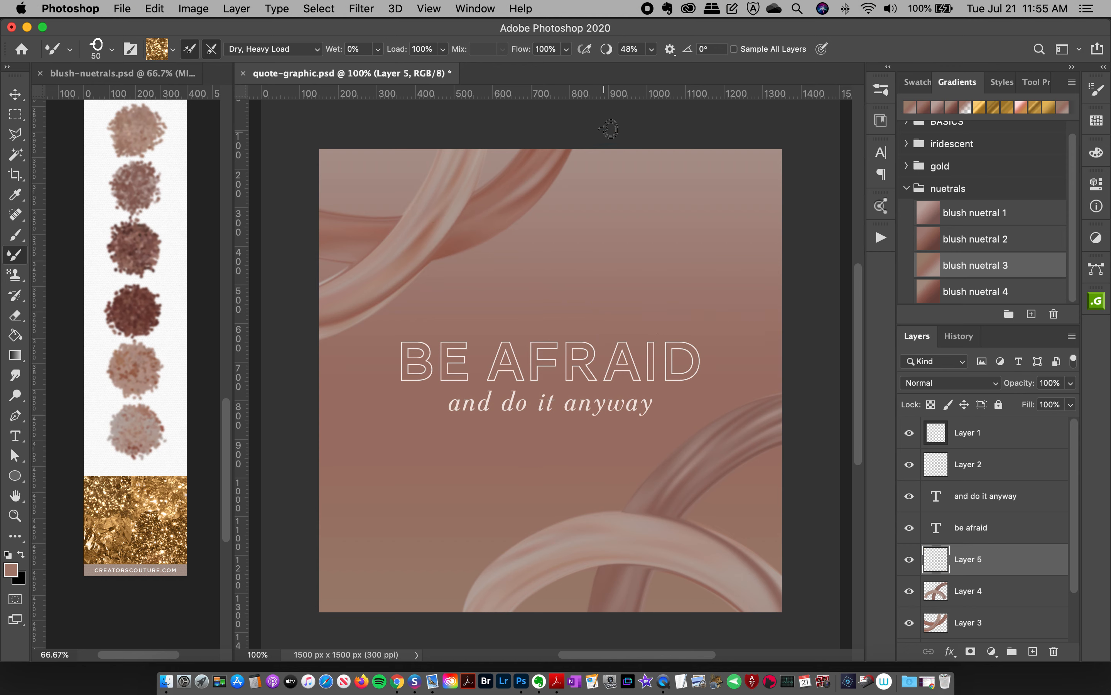
{"action": "mouse_move", "coordinate": [607, 152]}
{"action": "left_mouse_down"}
{"action": "mouse_move", "coordinate": [575, 189]}
{"action": "mouse_move", "coordinate": [444, 203]}
{"action": "mouse_move", "coordinate": [393, 248]}
{"action": "mouse_move", "coordinate": [367, 319]}
{"action": "mouse_move", "coordinate": [317, 387]}
{"action": "mouse_move", "coordinate": [262, 408]}
{"action": "left_mouse_up"}
{"action": "key", "text": "super+z"}
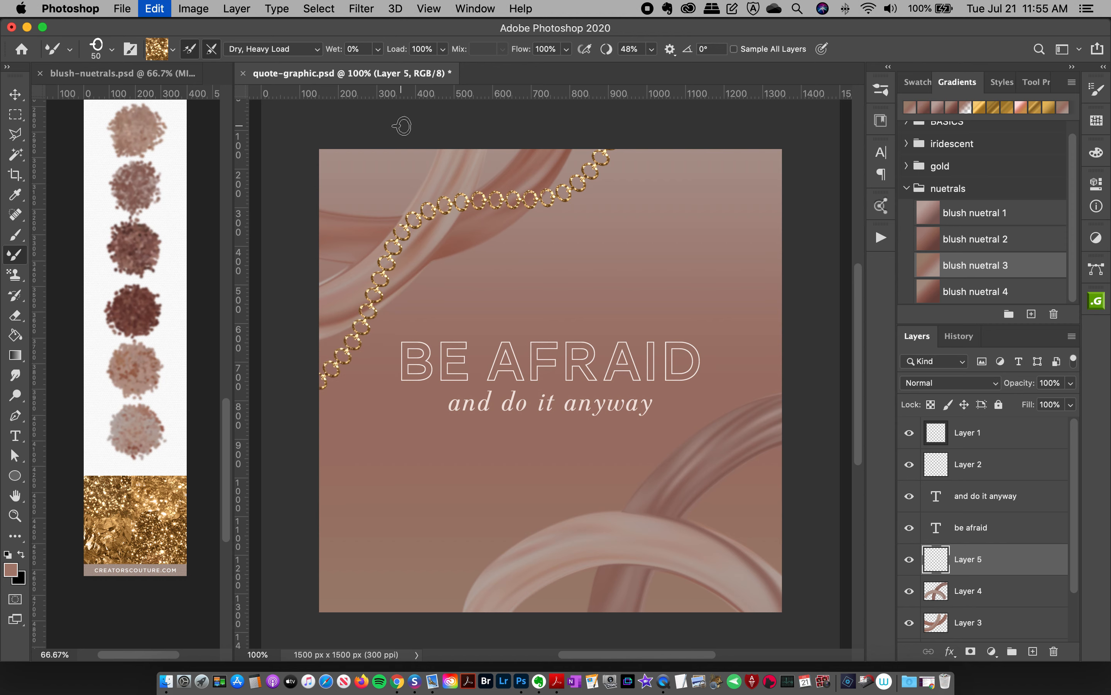
{"action": "mouse_move", "coordinate": [404, 128]}
{"action": "left_mouse_down"}
{"action": "mouse_move", "coordinate": [364, 194]}
{"action": "mouse_move", "coordinate": [372, 276]}
{"action": "mouse_move", "coordinate": [299, 399]}
{"action": "mouse_move", "coordinate": [321, 525]}
{"action": "left_mouse_up"}
{"action": "key", "text": "super+z"}
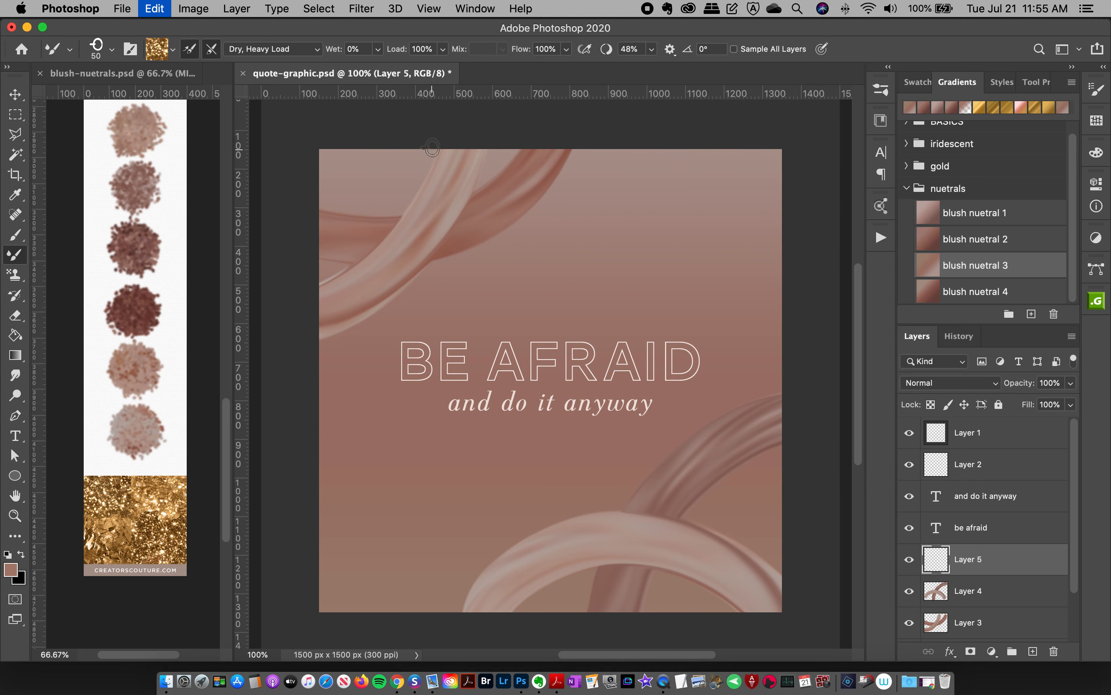
Paint a wavy gold chain on Layer 5 from the upper to the right canvas edge and another across the lower-left corner.
{"action": "mouse_move", "coordinate": [430, 116]}
{"action": "left_mouse_down"}
{"action": "mouse_move", "coordinate": [500, 193]}
{"action": "mouse_move", "coordinate": [782, 283]}
{"action": "mouse_move", "coordinate": [833, 312]}
{"action": "left_mouse_up"}
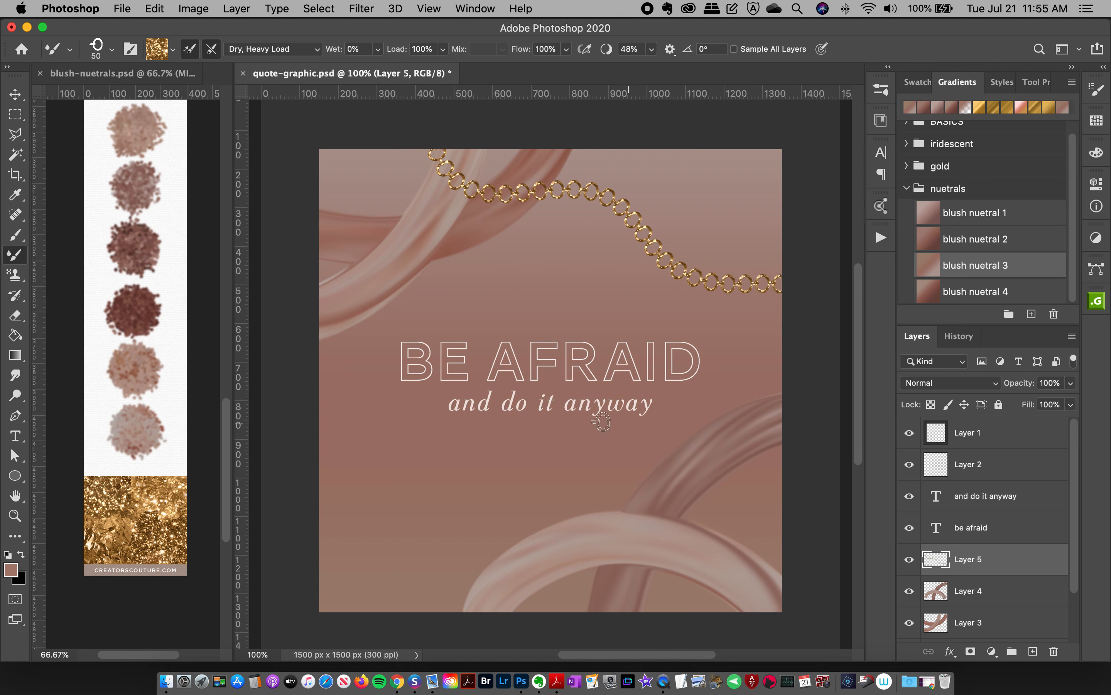
{"action": "mouse_move", "coordinate": [311, 481]}
{"action": "left_mouse_down"}
{"action": "mouse_move", "coordinate": [424, 513]}
{"action": "mouse_move", "coordinate": [431, 558]}
{"action": "mouse_move", "coordinate": [460, 597]}
{"action": "mouse_move", "coordinate": [556, 625]}
{"action": "left_mouse_up"}
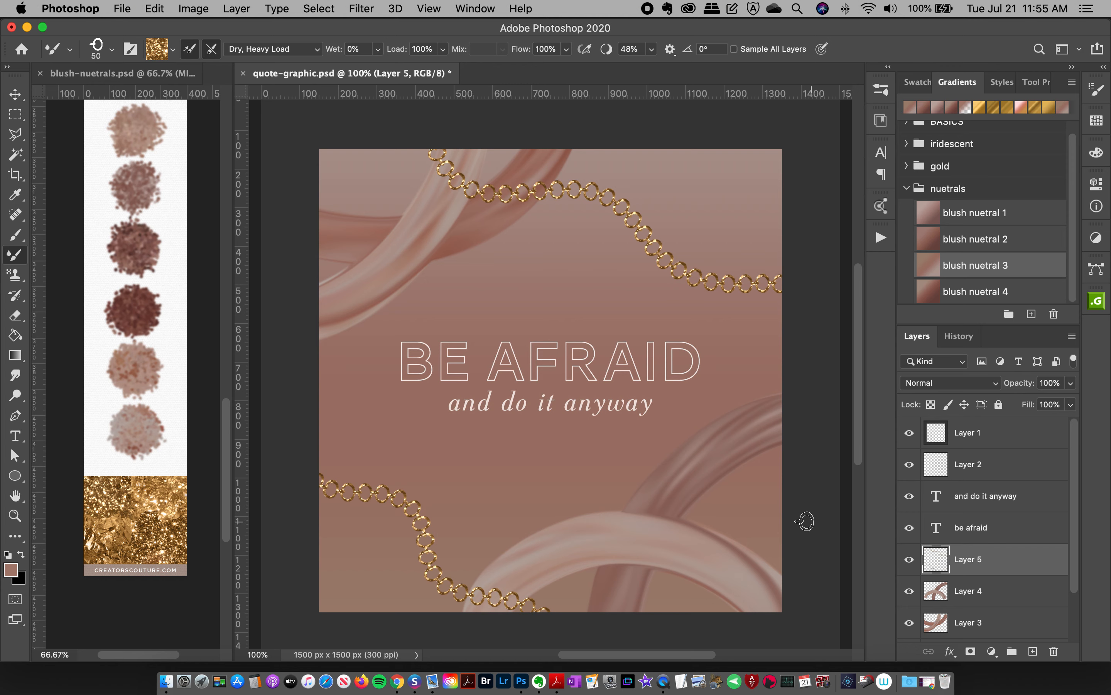
Try three gold chains across the canvas's lower-right corner and a second one in the upper-right corner, undoing each.
{"action": "left_click_drag", "start_coordinate": [764, 526], "coordinate": [684, 607]}
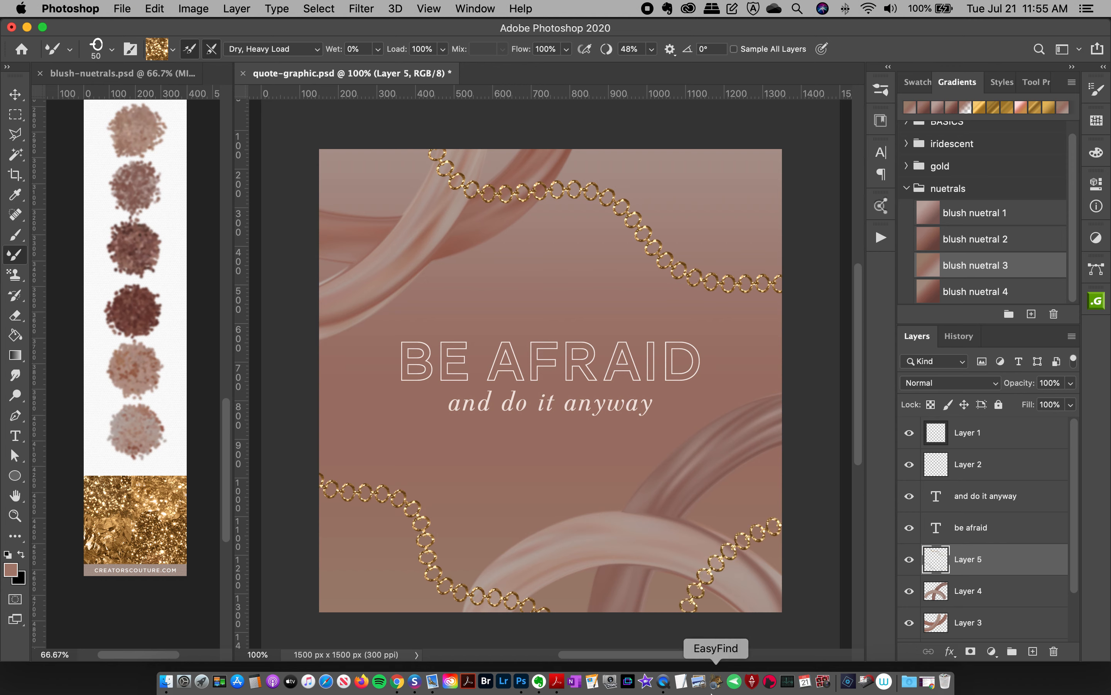
{"action": "key", "text": "super+z"}
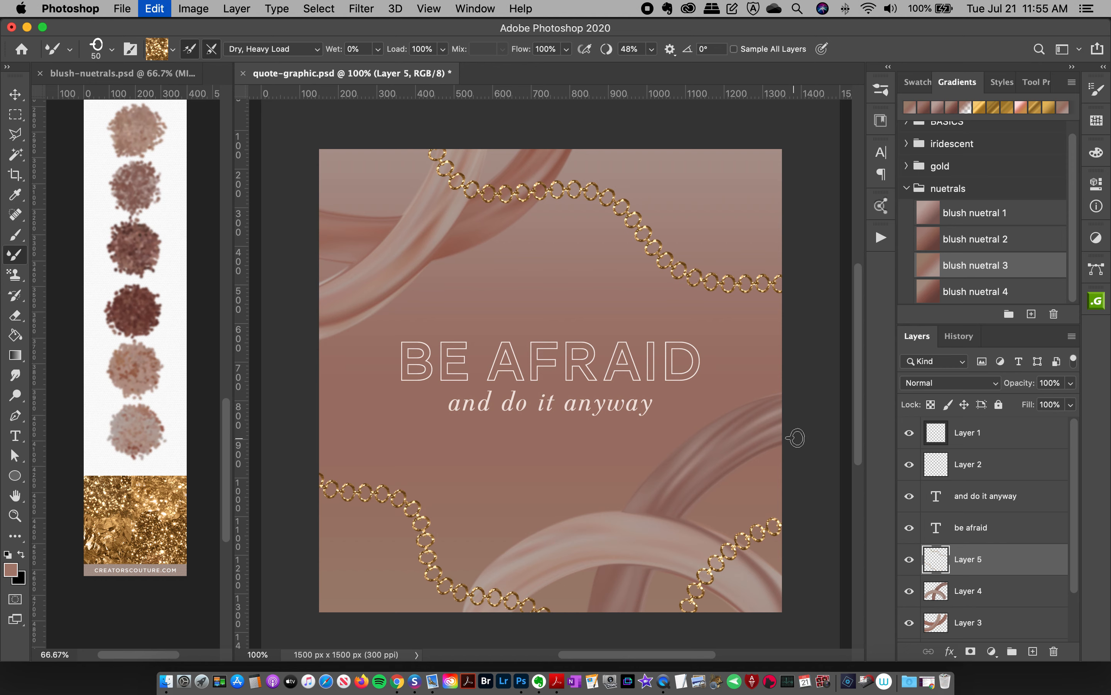
{"action": "mouse_move", "coordinate": [797, 438]}
{"action": "left_mouse_down"}
{"action": "mouse_move", "coordinate": [744, 450]}
{"action": "mouse_move", "coordinate": [684, 497]}
{"action": "mouse_move", "coordinate": [652, 548]}
{"action": "mouse_move", "coordinate": [627, 663]}
{"action": "left_mouse_up"}
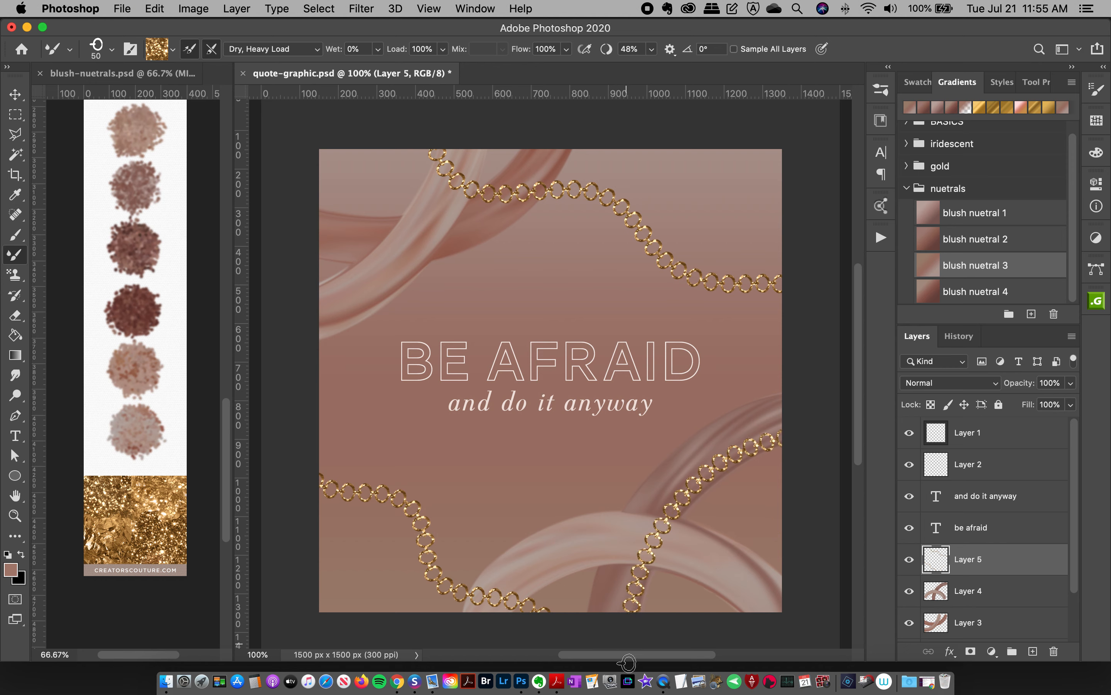
{"action": "key", "text": "super+z"}
{"action": "mouse_move", "coordinate": [797, 454]}
{"action": "left_mouse_down"}
{"action": "mouse_move", "coordinate": [729, 498]}
{"action": "mouse_move", "coordinate": [680, 557]}
{"action": "mouse_move", "coordinate": [660, 621]}
{"action": "mouse_move", "coordinate": [666, 652]}
{"action": "left_mouse_up"}
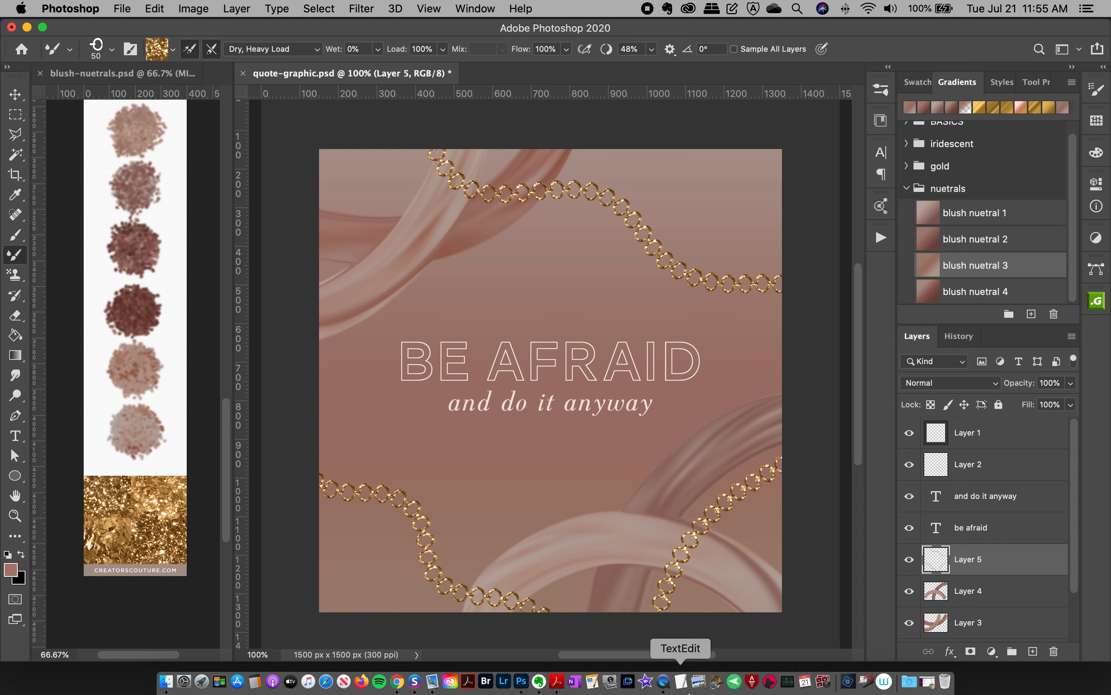
{"action": "key", "text": "super+z"}
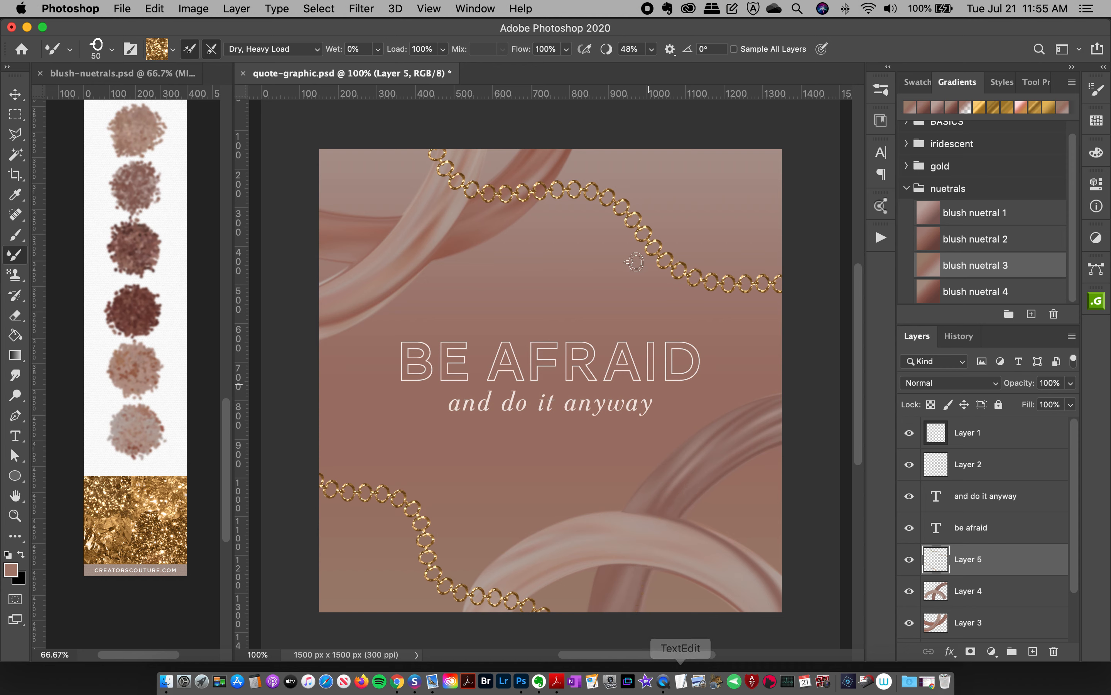
{"action": "mouse_move", "coordinate": [605, 134]}
{"action": "left_mouse_down"}
{"action": "mouse_move", "coordinate": [635, 180]}
{"action": "mouse_move", "coordinate": [690, 192]}
{"action": "mouse_move", "coordinate": [717, 235]}
{"action": "mouse_move", "coordinate": [776, 270]}
{"action": "mouse_move", "coordinate": [851, 260]}
{"action": "left_mouse_up"}
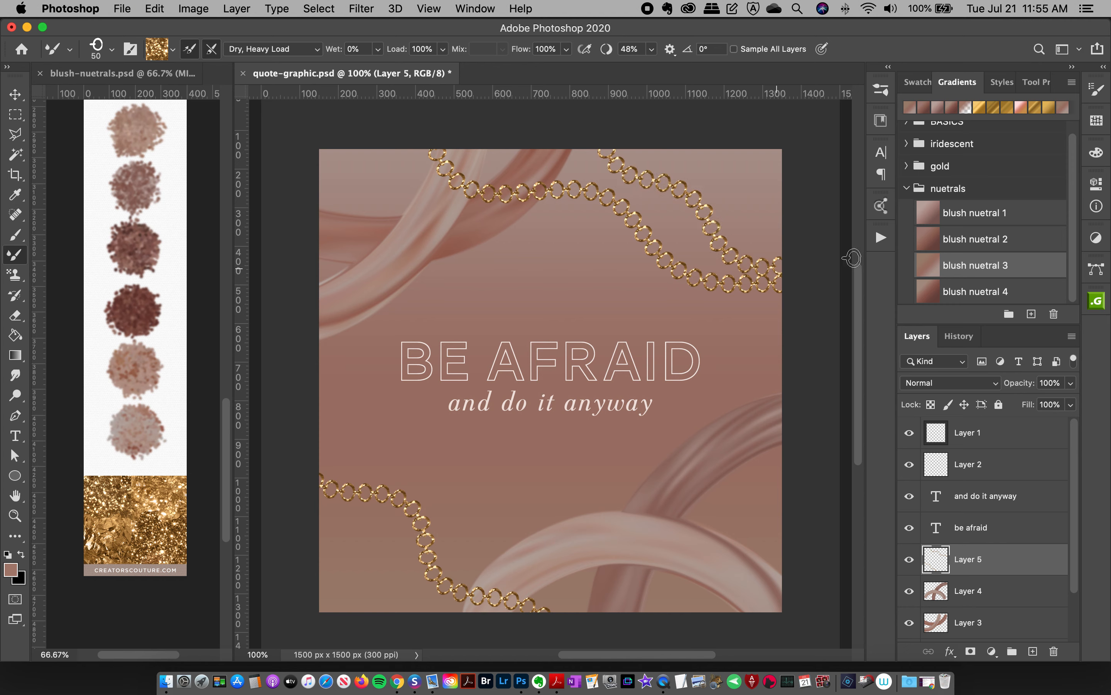
{"action": "key", "text": "super+z"}
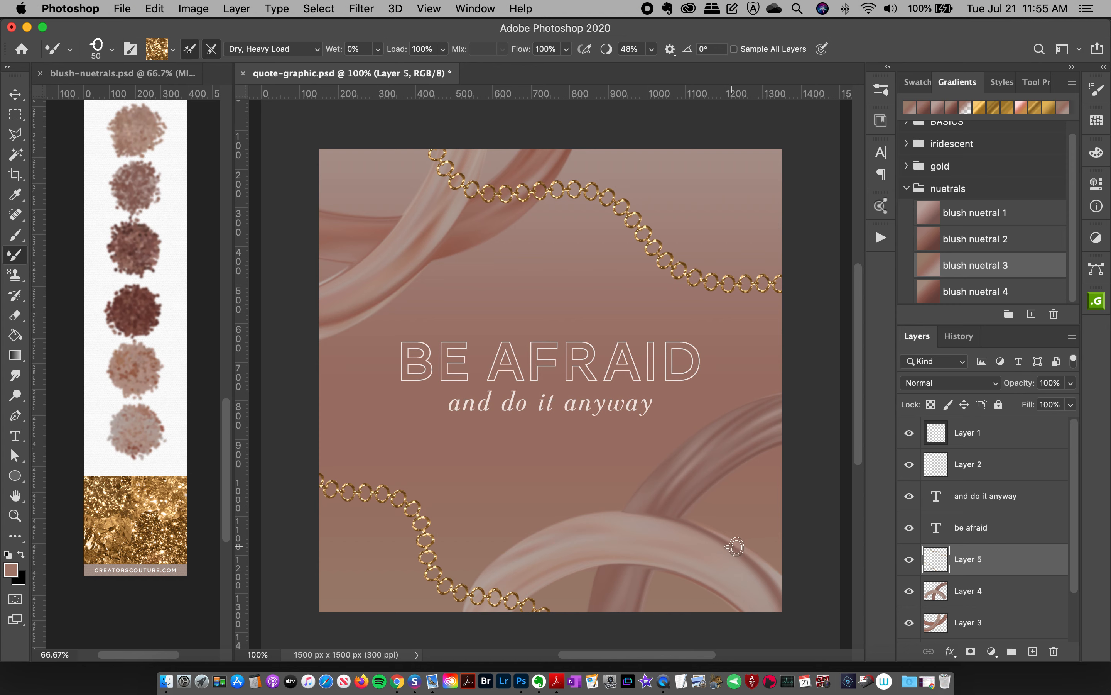